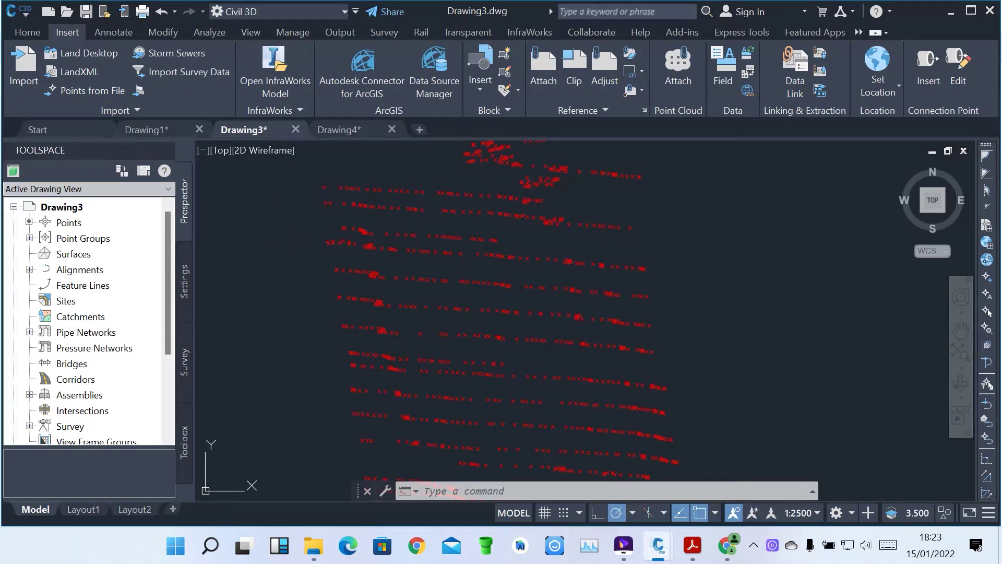
Switch to Acrobat Reader and read the Surfaces Tutorials introduction and the TIN Surfaces section of civil_tutorials0.pdf
{"action": "left_click", "coordinate": [29, 238]}
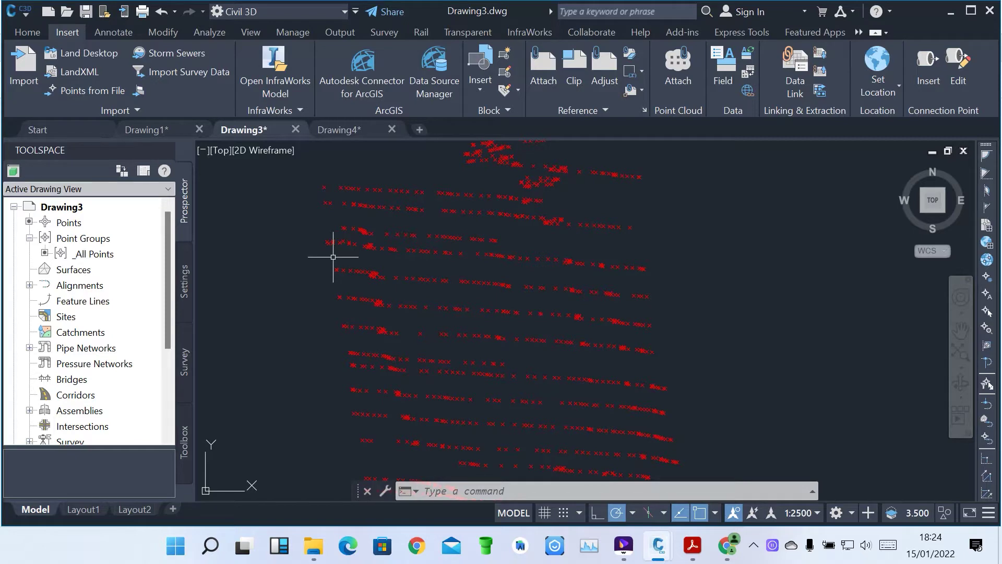
{"action": "mouse_move", "coordinate": [727, 546]}
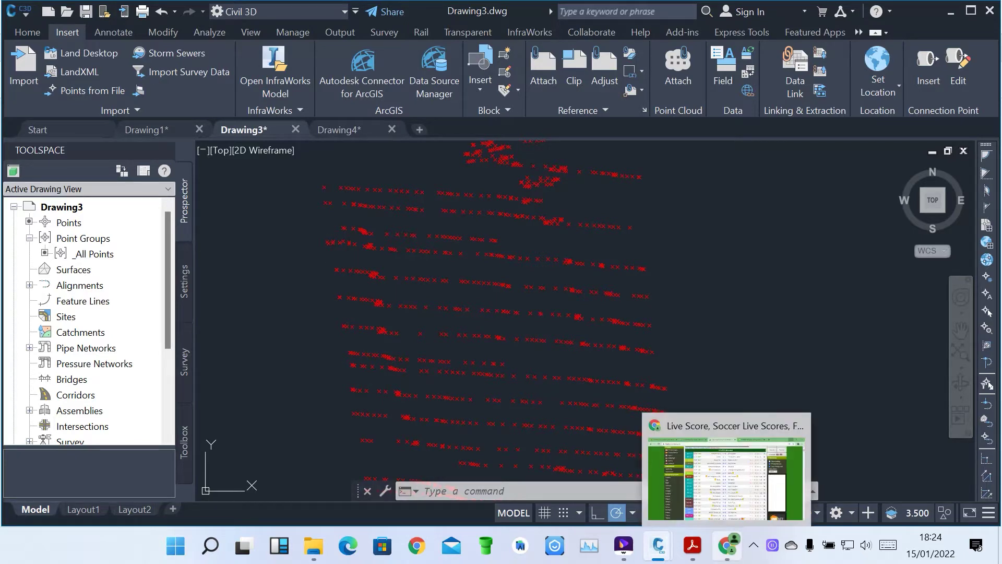
{"action": "left_click", "coordinate": [693, 545]}
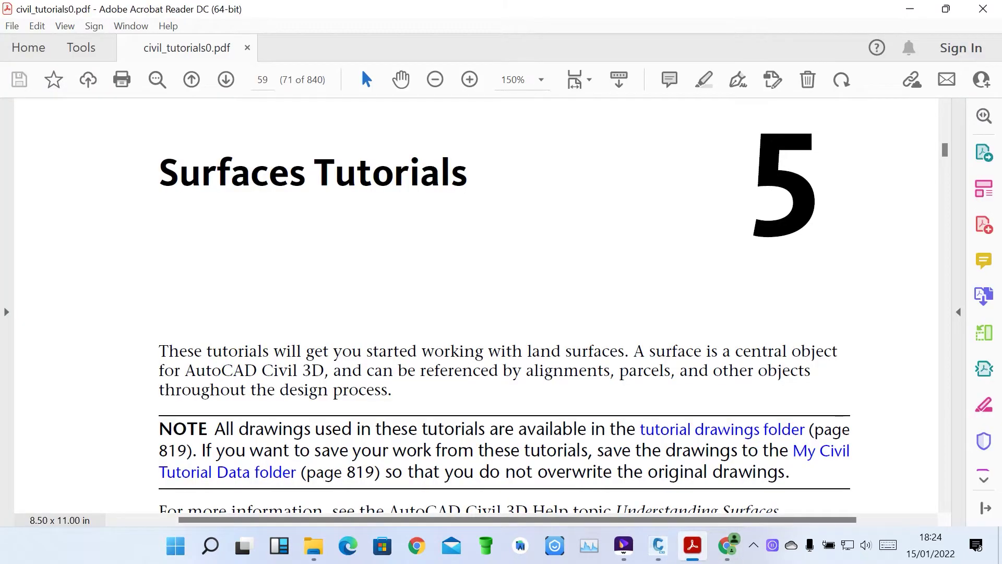
{"action": "scroll", "coordinate": [501, 305], "scroll_direction": "down", "scroll_amount": 3}
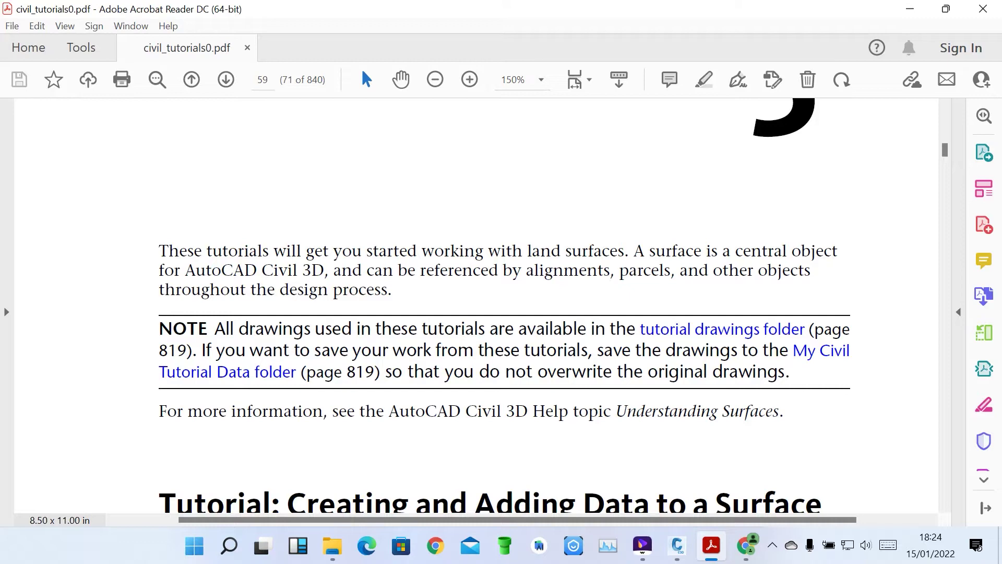
{"action": "scroll", "coordinate": [505, 305], "scroll_direction": "down", "scroll_amount": 3}
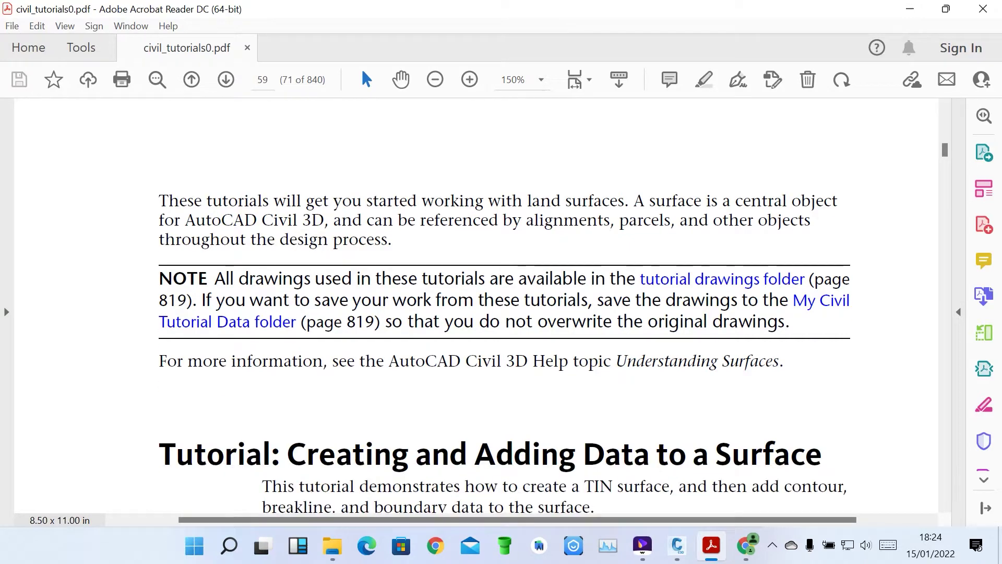
{"action": "scroll", "coordinate": [504, 305], "scroll_direction": "down", "scroll_amount": 6}
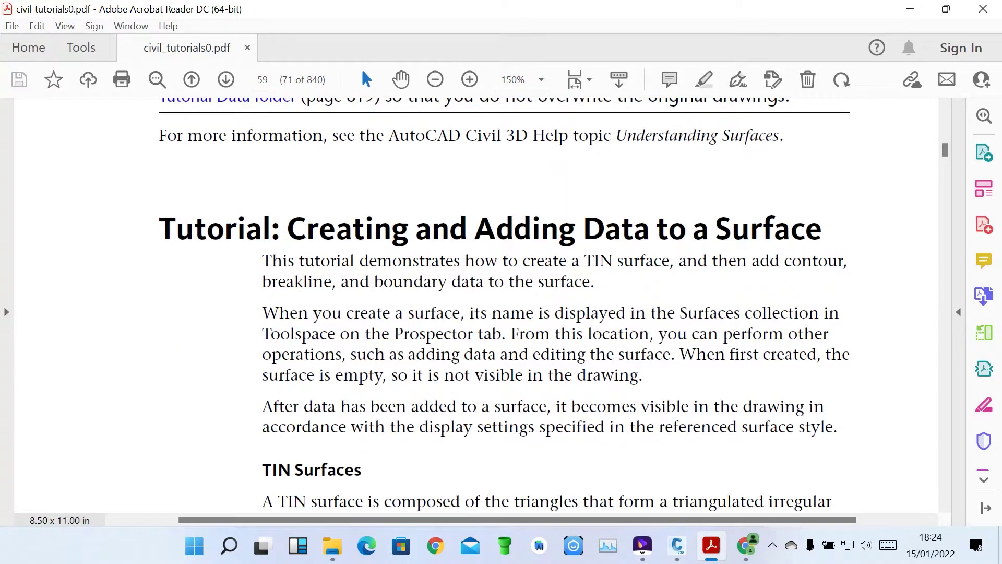
{"action": "scroll", "coordinate": [504, 305], "scroll_direction": "down", "scroll_amount": 2}
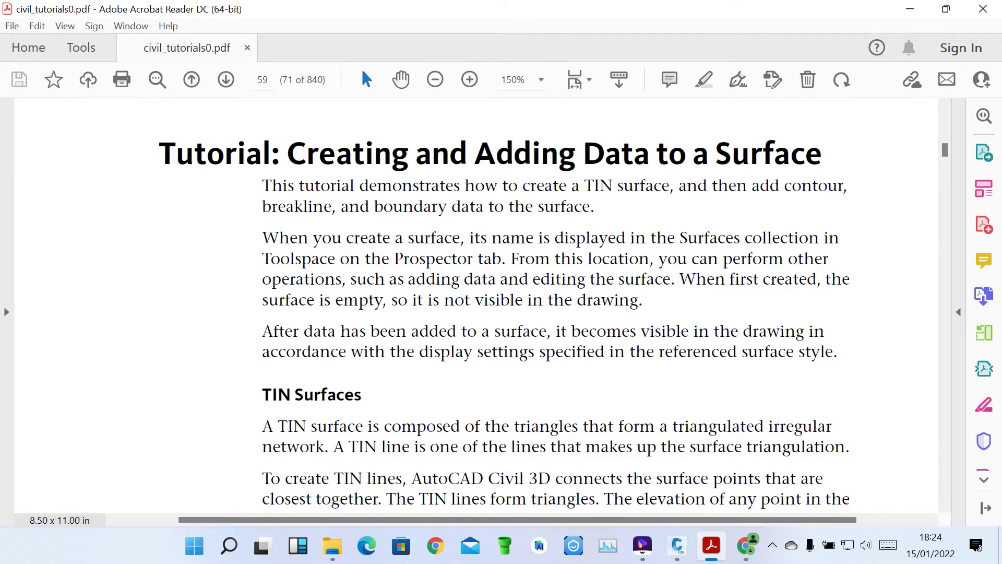
{"action": "scroll", "coordinate": [504, 305], "scroll_direction": "down", "scroll_amount": 2}
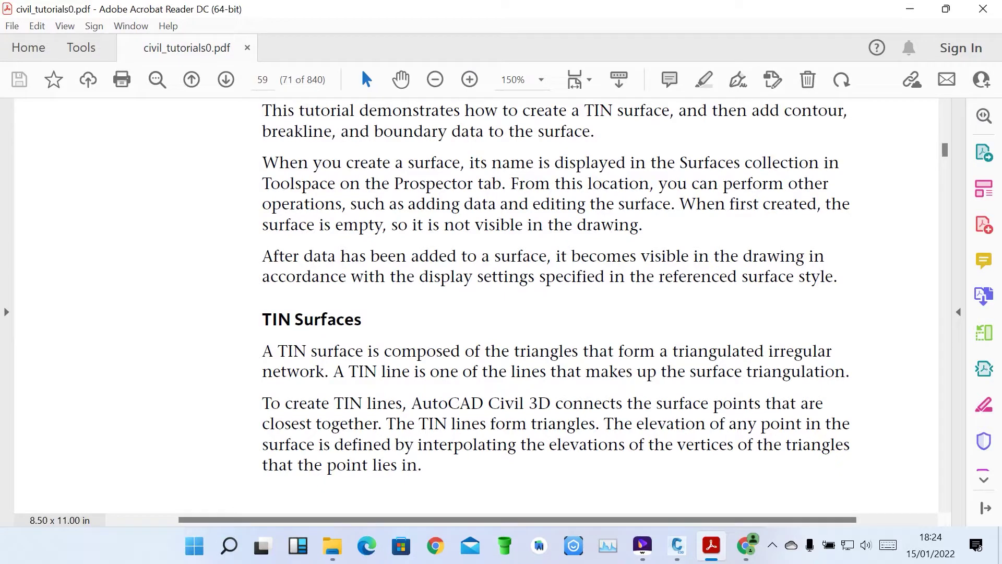
{"action": "scroll", "coordinate": [556, 288], "scroll_direction": "down", "scroll_amount": 2}
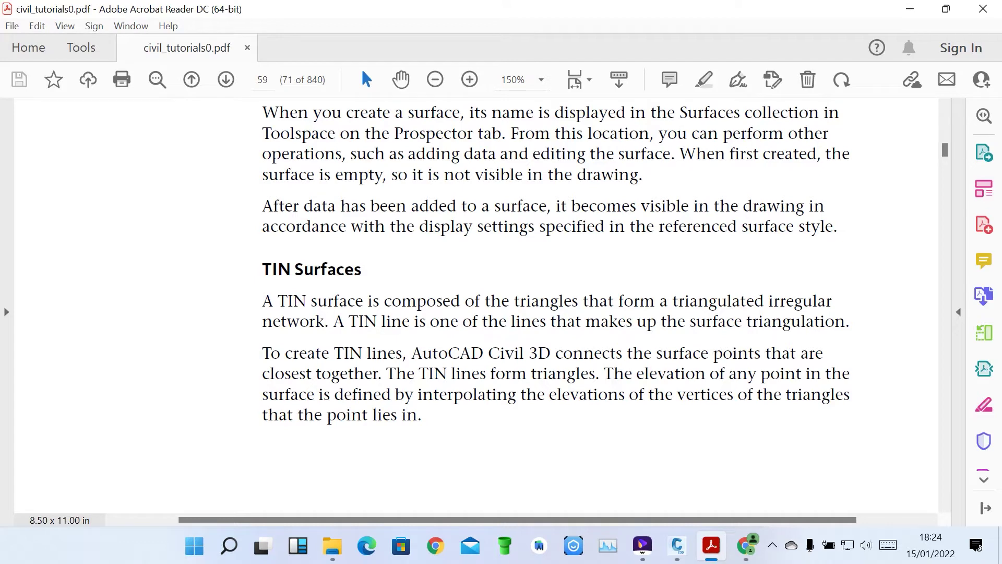
{"action": "scroll", "coordinate": [476, 306], "scroll_direction": "down", "scroll_amount": 10}
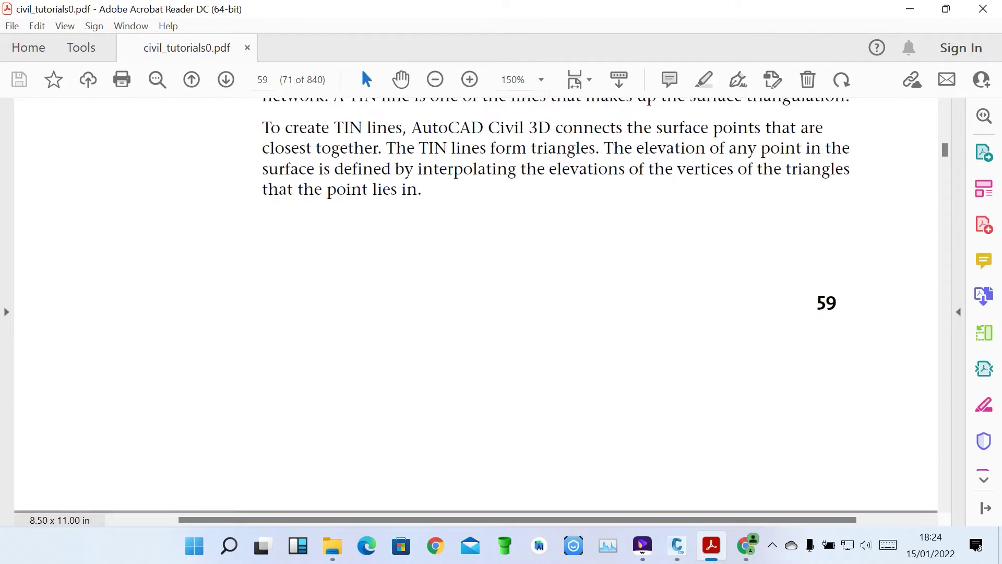
Read the tutorial's sections on contour data, boundaries and breaklines, down to Exercise 1: Creating a TIN Surface
{"action": "scroll", "coordinate": [476, 305], "scroll_direction": "down", "scroll_amount": 7}
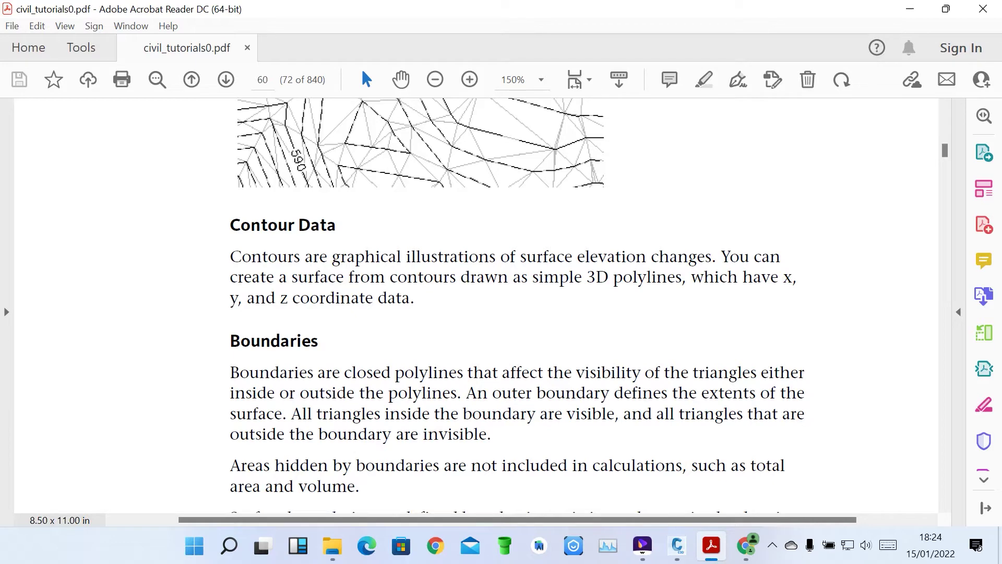
{"action": "scroll", "coordinate": [476, 305], "scroll_direction": "down", "scroll_amount": 6}
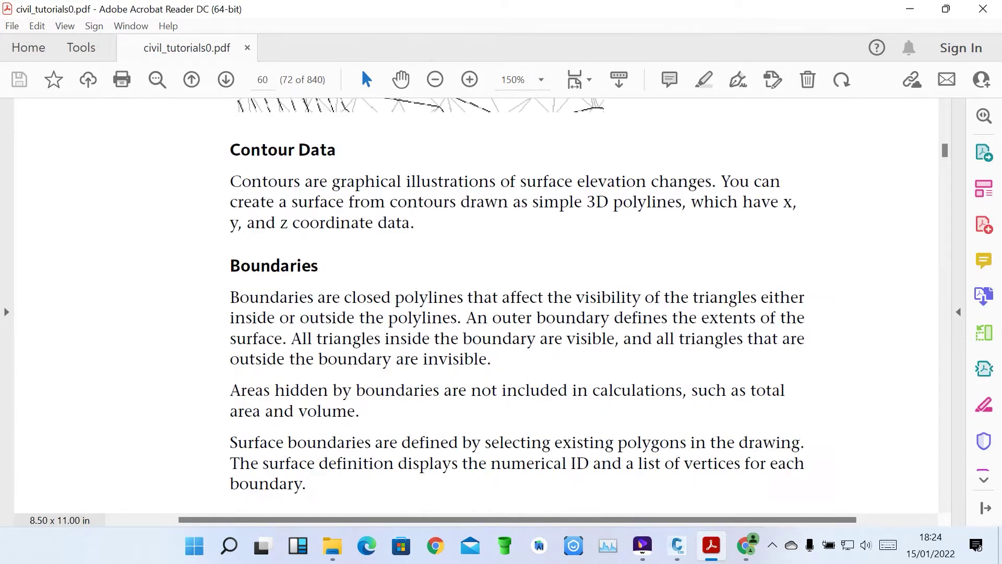
{"action": "scroll", "coordinate": [476, 305], "scroll_direction": "down", "scroll_amount": 15}
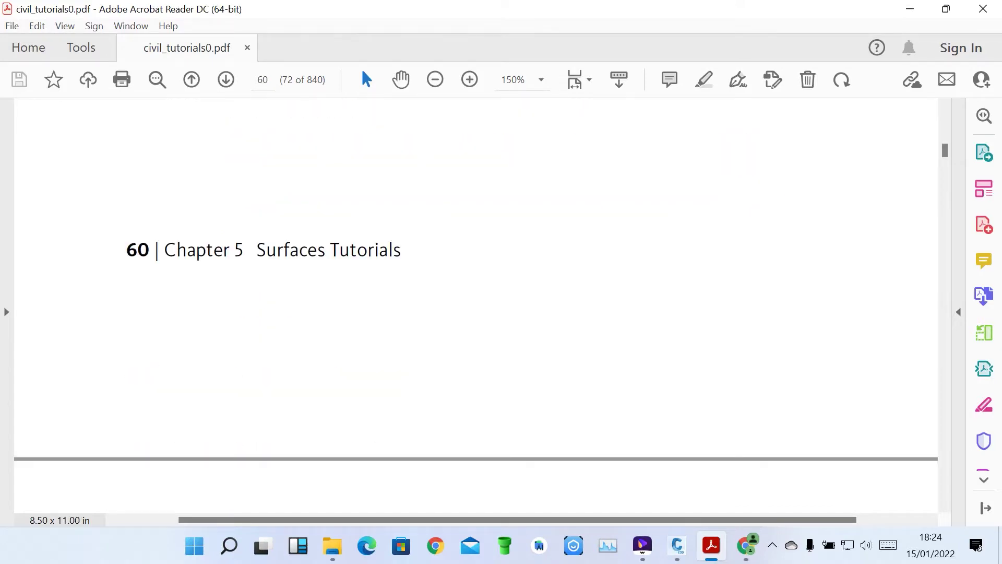
{"action": "scroll", "coordinate": [476, 305], "scroll_direction": "down", "scroll_amount": 4}
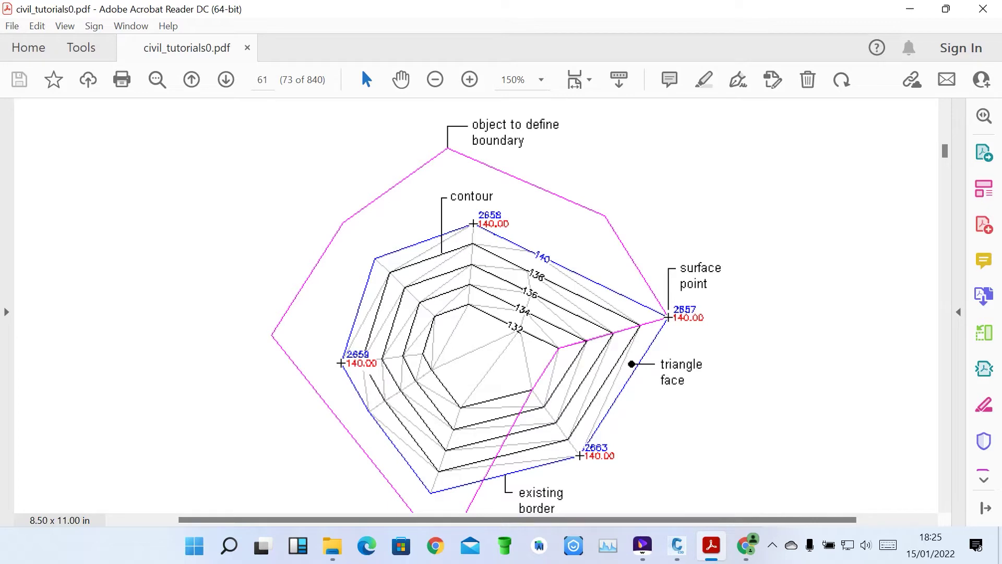
{"action": "scroll", "coordinate": [476, 305], "scroll_direction": "down", "scroll_amount": 1}
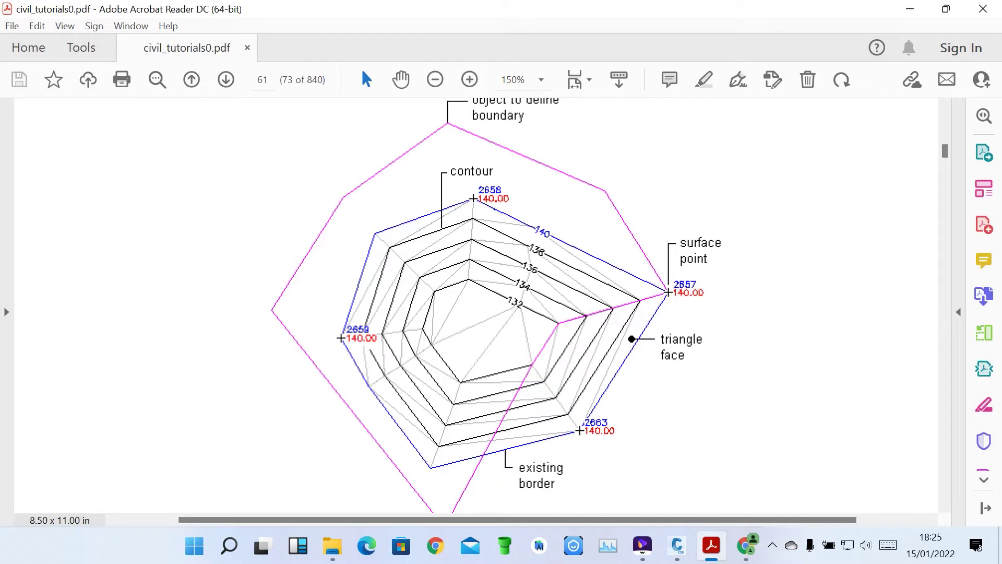
{"action": "scroll", "coordinate": [476, 305], "scroll_direction": "down", "scroll_amount": 15}
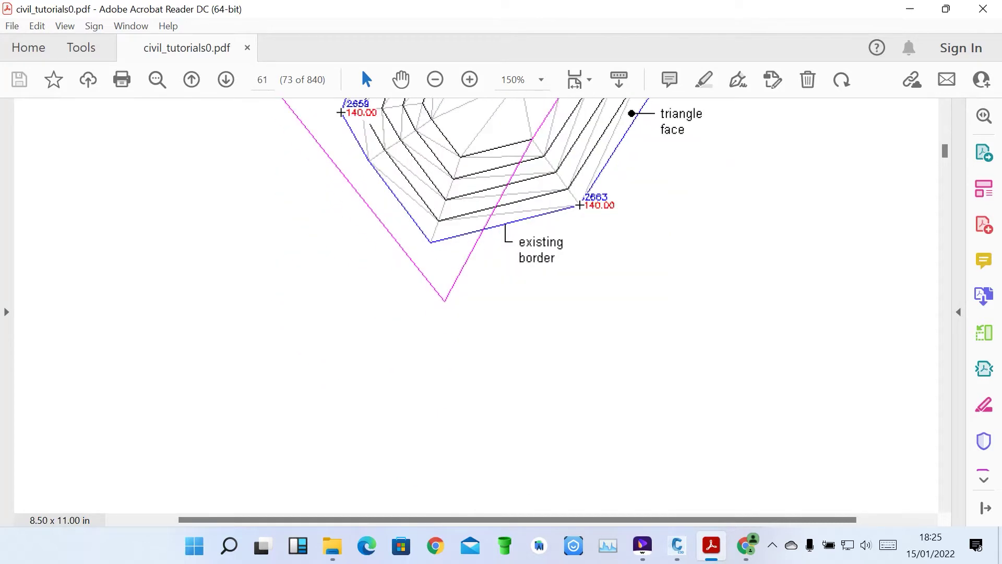
{"action": "scroll", "coordinate": [476, 305], "scroll_direction": "down", "scroll_amount": 15}
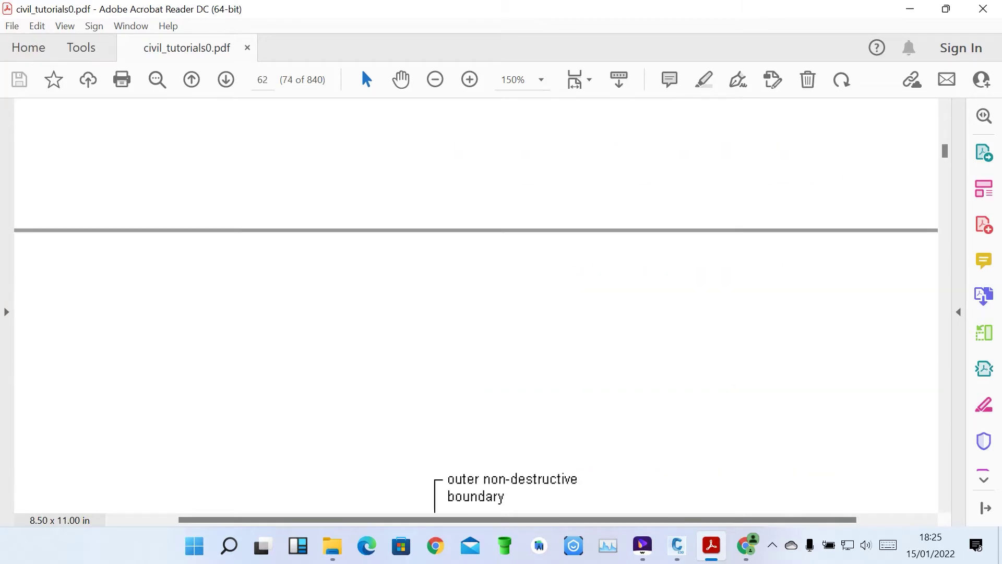
{"action": "scroll", "coordinate": [476, 306], "scroll_direction": "down", "scroll_amount": 8}
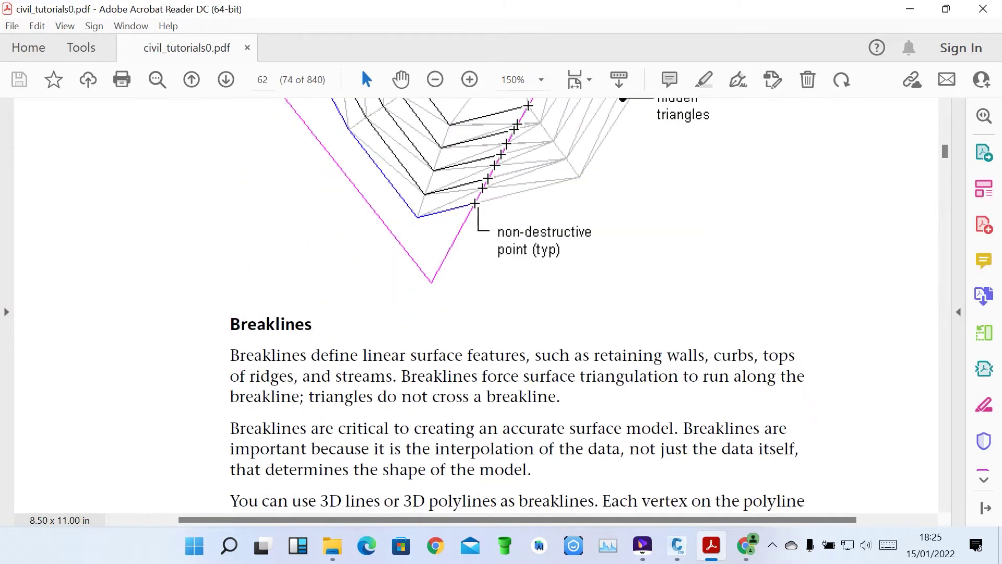
{"action": "scroll", "coordinate": [476, 306], "scroll_direction": "down", "scroll_amount": 15}
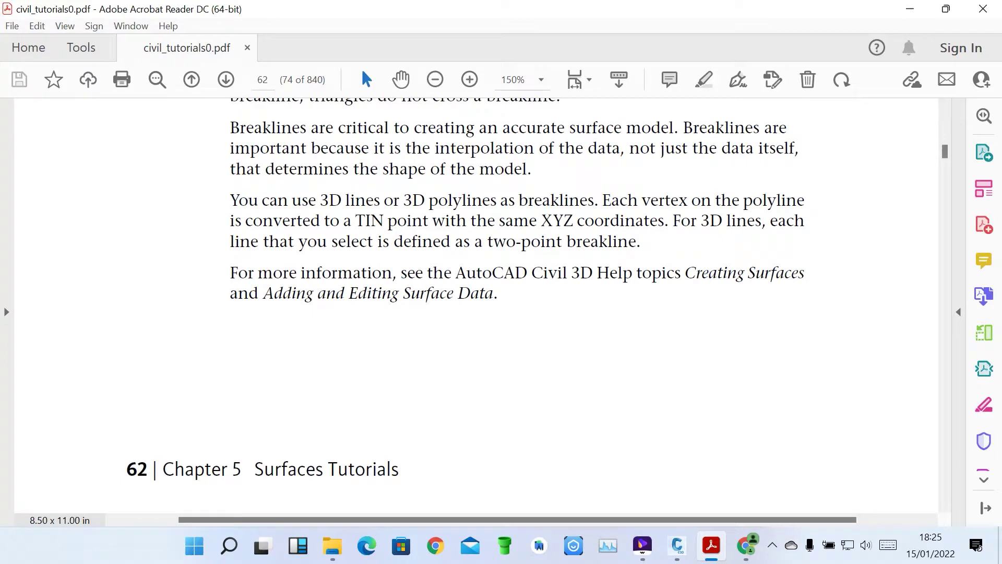
{"action": "scroll", "coordinate": [477, 305], "scroll_direction": "down", "scroll_amount": 12}
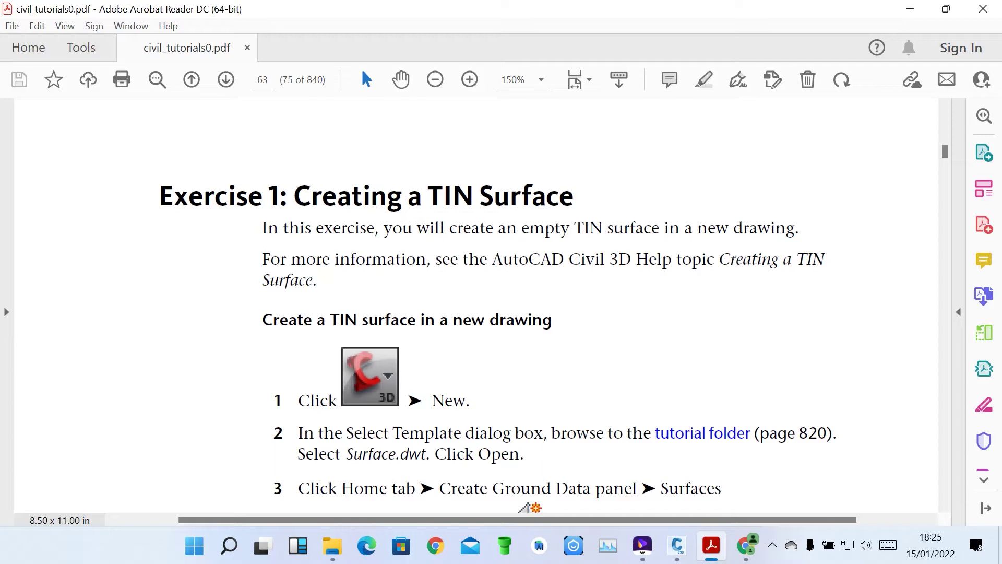
Switch back to Drawing3.dwg in Civil 3D and look over the imported points
{"action": "mouse_move", "coordinate": [677, 546]}
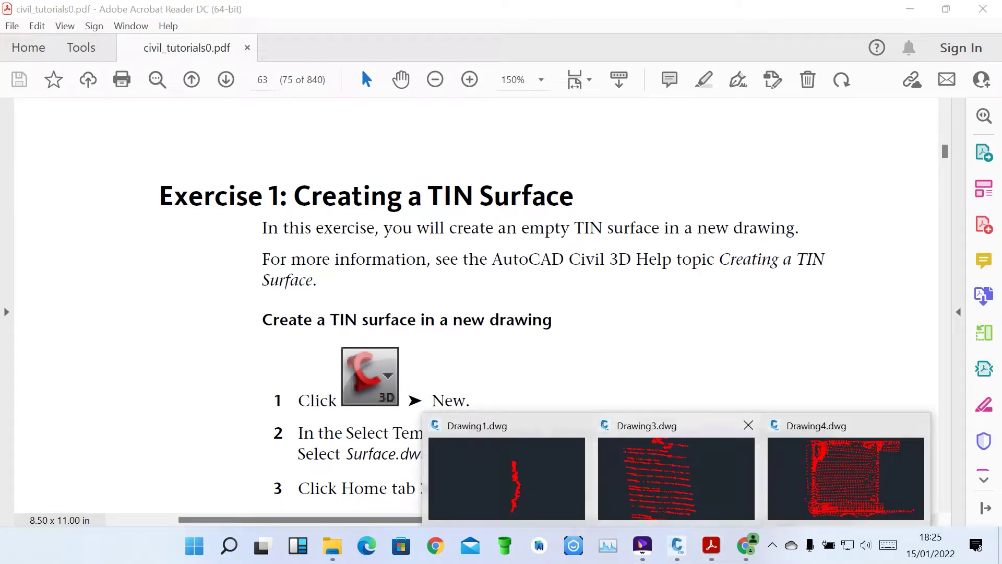
{"action": "left_click", "coordinate": [676, 477]}
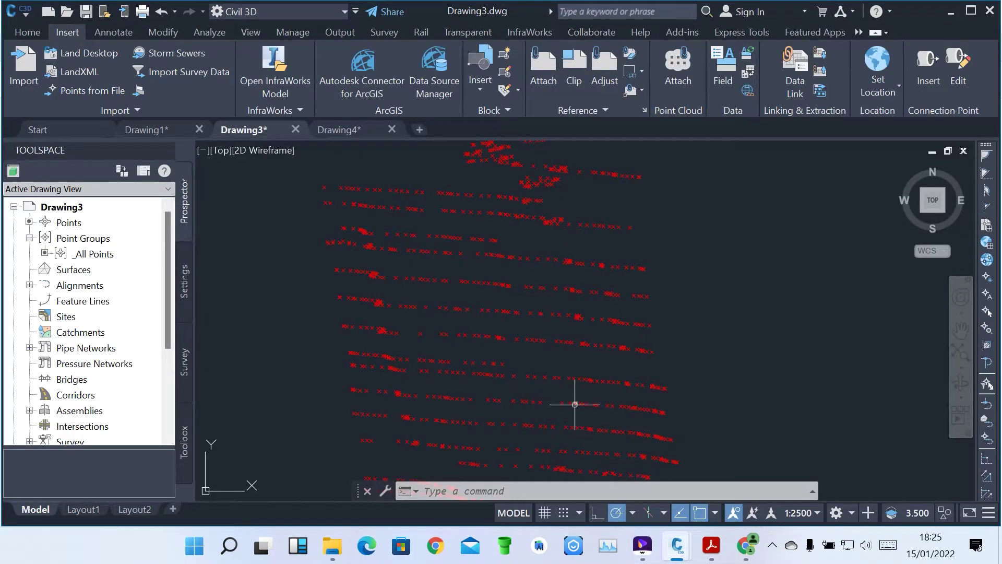
{"action": "scroll", "coordinate": [423, 279], "scroll_direction": "down", "scroll_amount": 3}
{"action": "scroll", "coordinate": [414, 343], "scroll_direction": "up", "scroll_amount": 3}
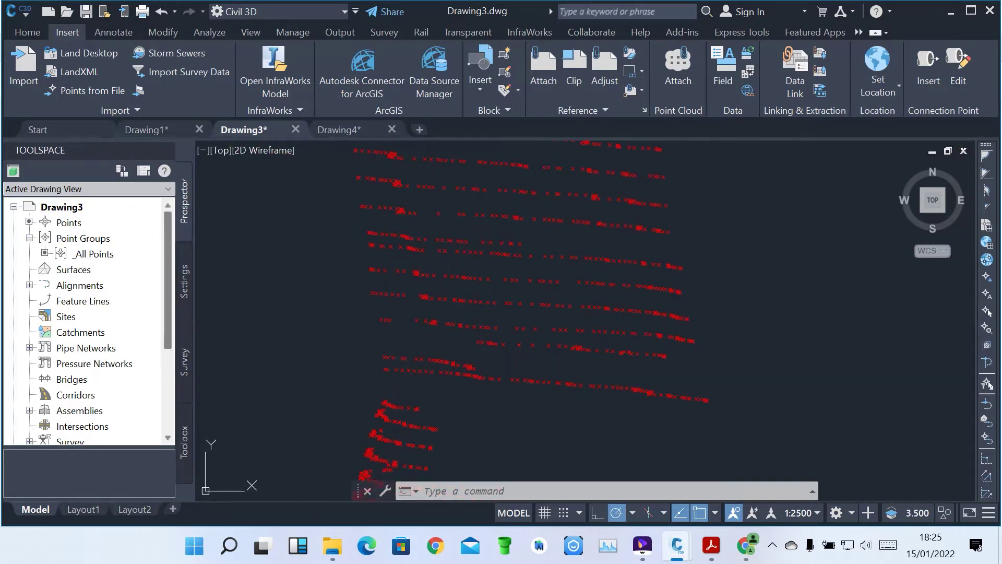
Start the Create Surface command for a new TIN surface in Drawing3
{"action": "left_click", "coordinate": [73, 270]}
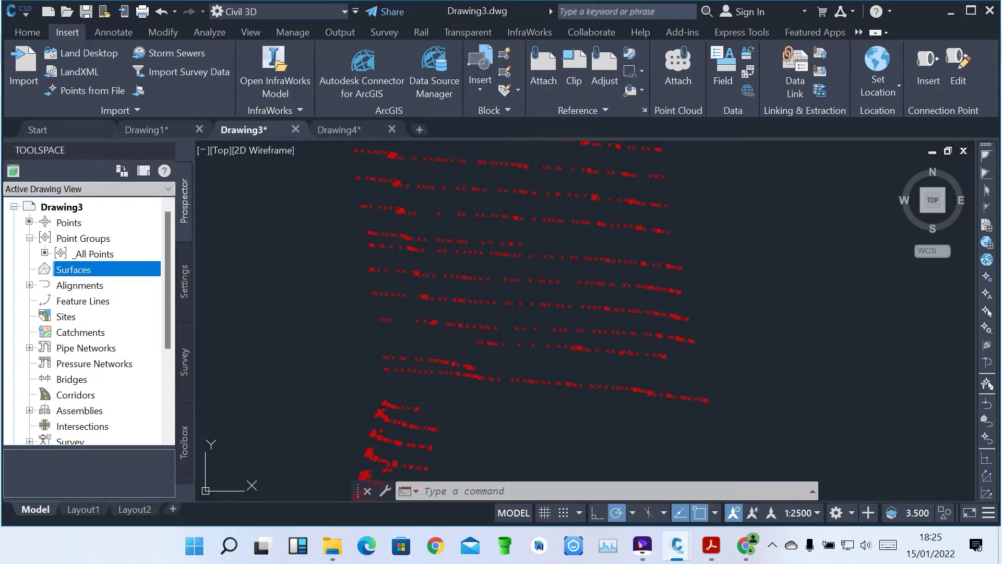
{"action": "left_click", "coordinate": [27, 32]}
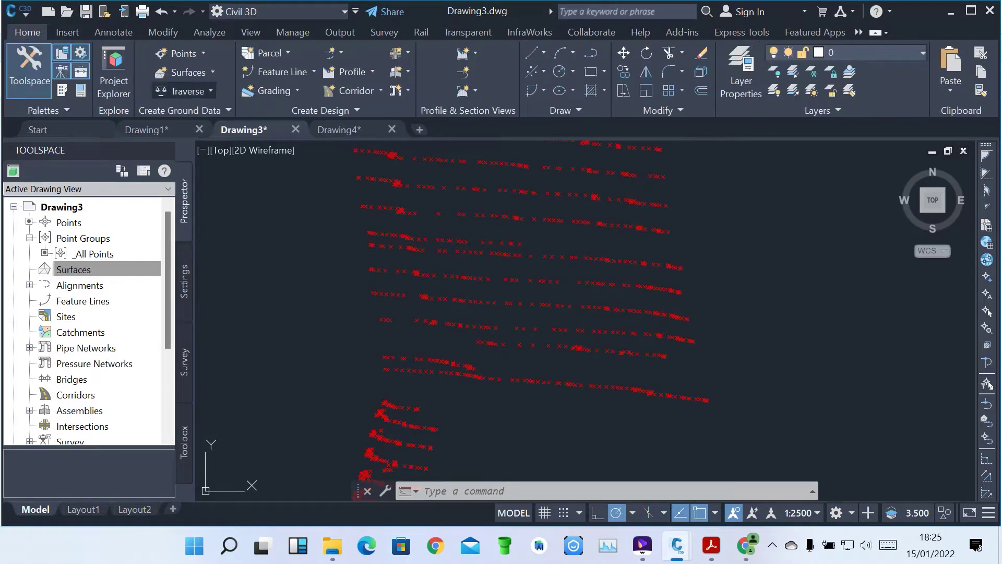
{"action": "left_click", "coordinate": [185, 72]}
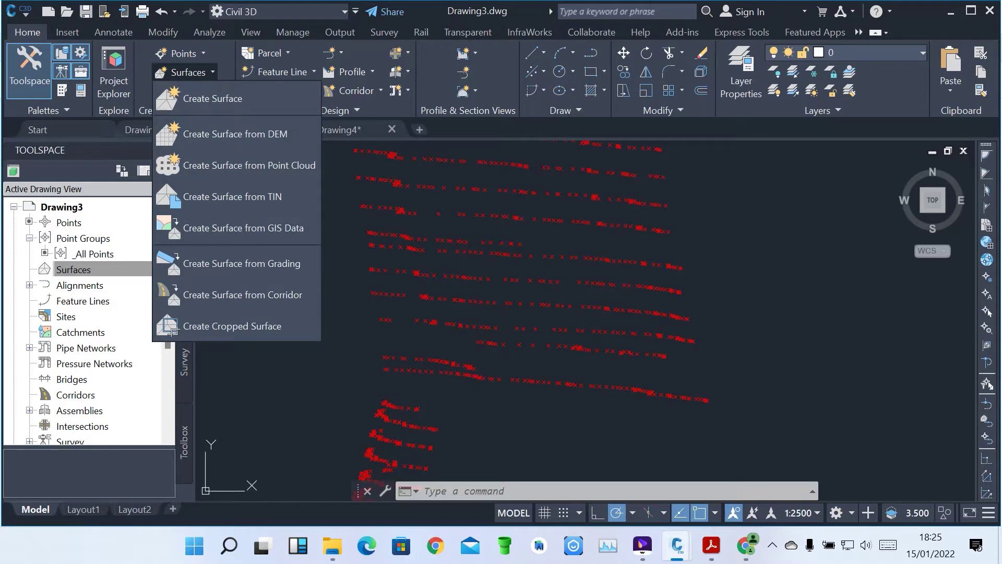
{"action": "left_click", "coordinate": [73, 270]}
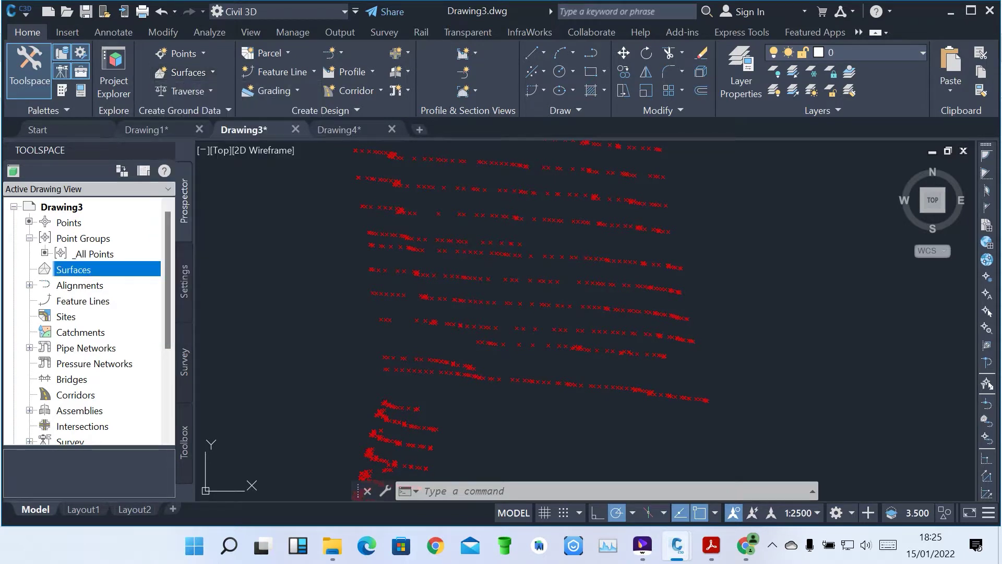
{"action": "right_click", "coordinate": [89, 269]}
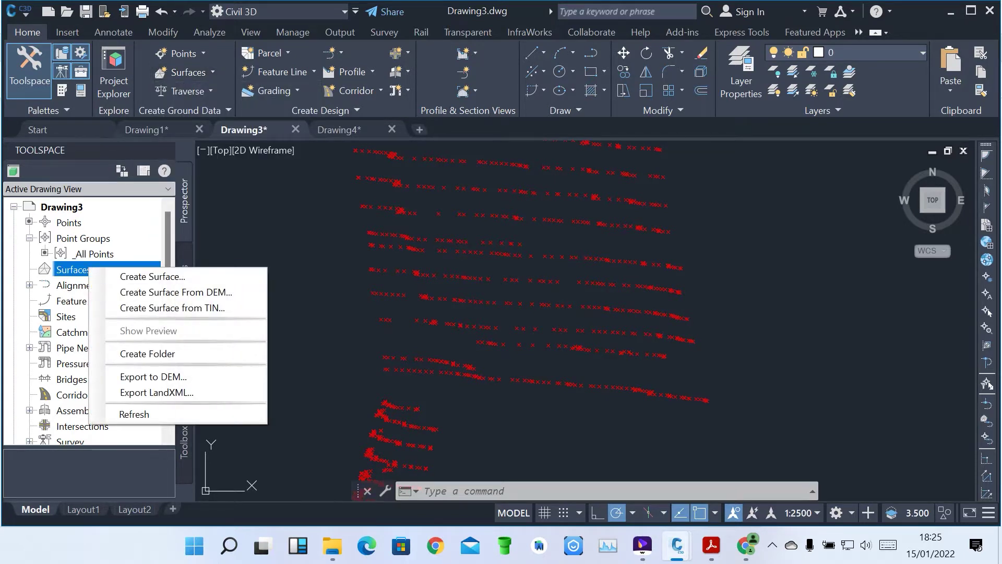
{"action": "right_click", "coordinate": [75, 269]}
{"action": "right_click", "coordinate": [75, 269]}
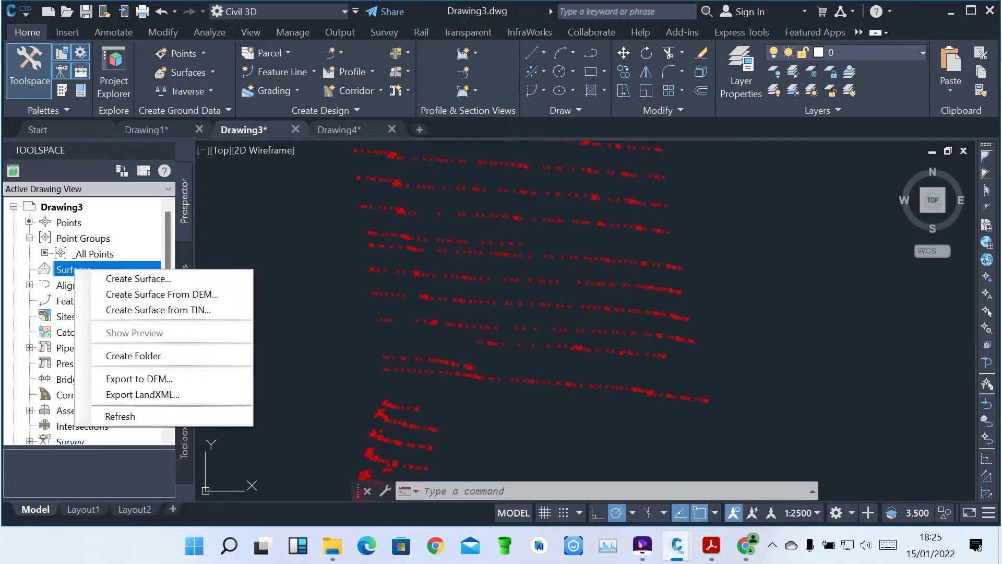
{"action": "left_click", "coordinate": [183, 72]}
{"action": "left_click", "coordinate": [213, 98]}
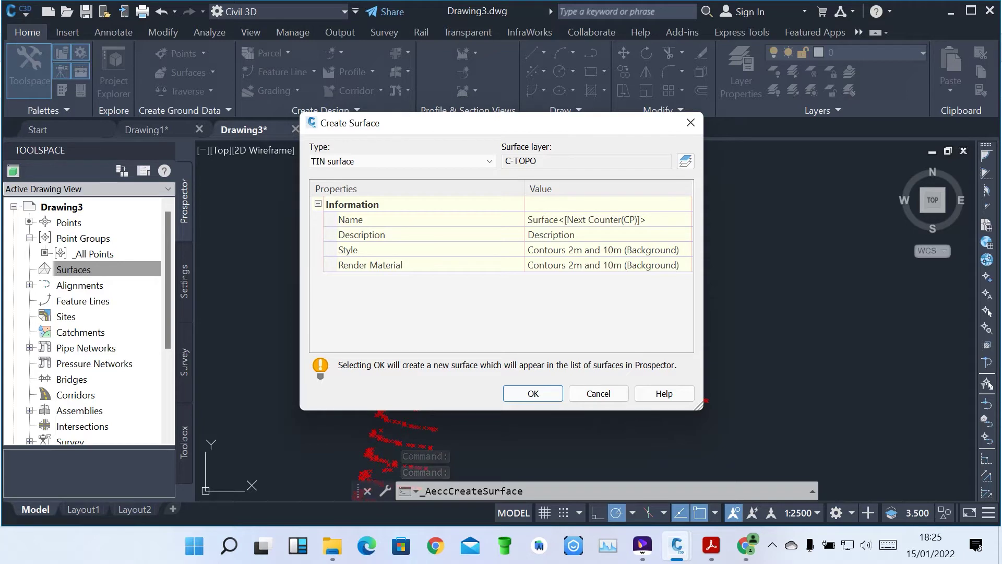
Name the new TIN surface "Nairobi county"
{"action": "left_click", "coordinate": [586, 219]}
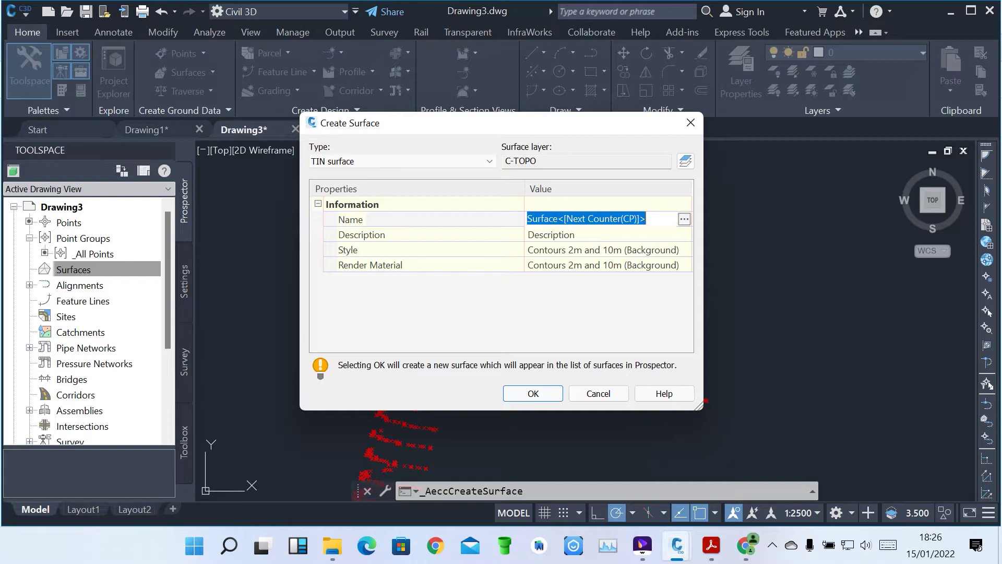
{"action": "type", "text": "Niao"}
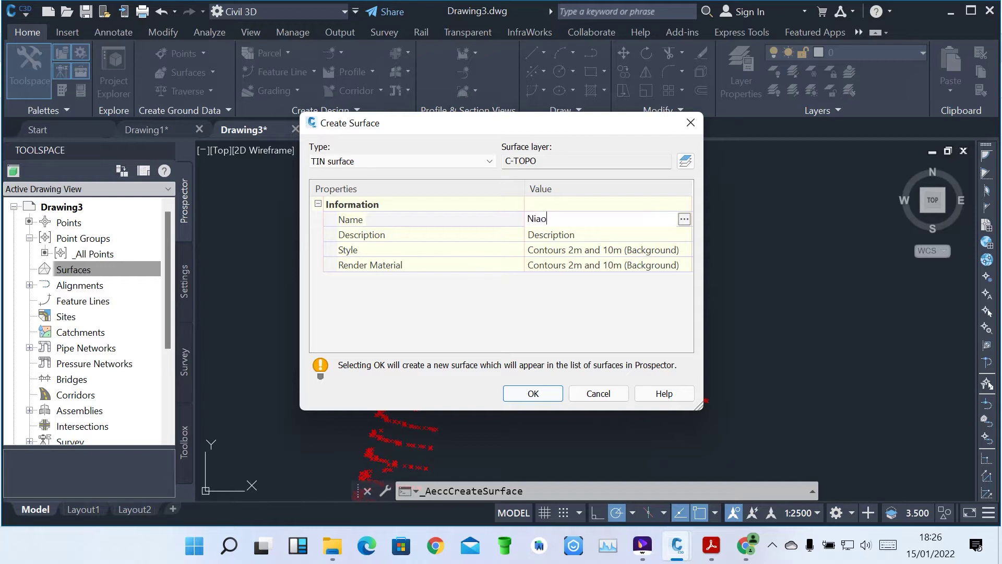
{"action": "key", "text": "BackSpace"}
{"action": "key", "text": "BackSpace"}
{"action": "type", "text": "airobi county"}
{"action": "key", "text": "Return"}
{"action": "left_click", "coordinate": [602, 250]}
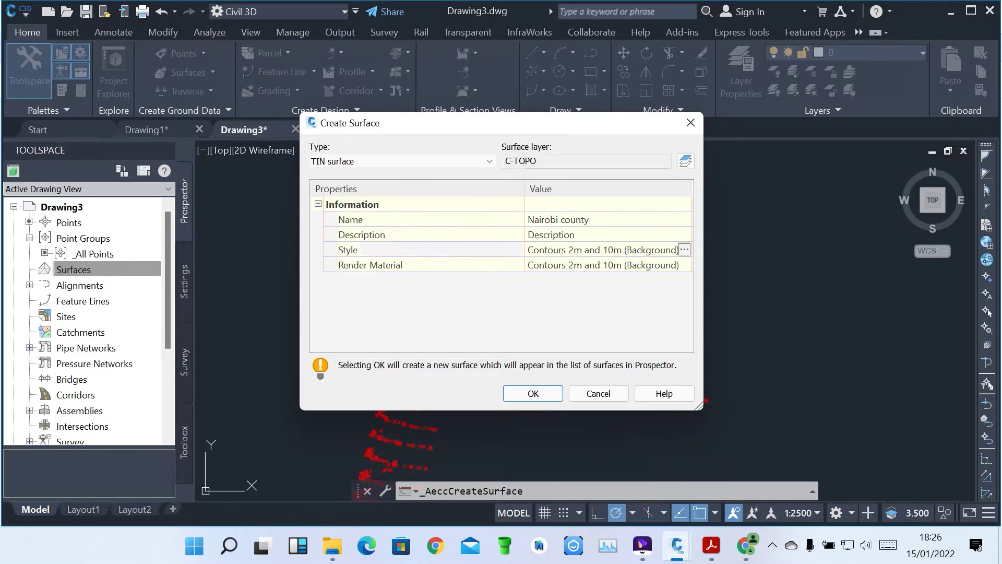
{"action": "left_click", "coordinate": [684, 250]}
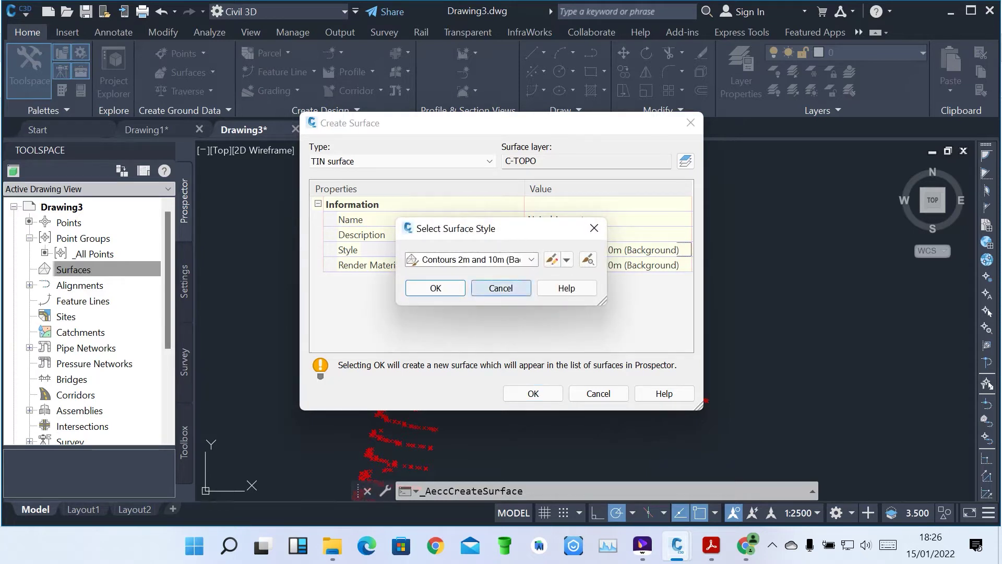
{"action": "left_click", "coordinate": [501, 288]}
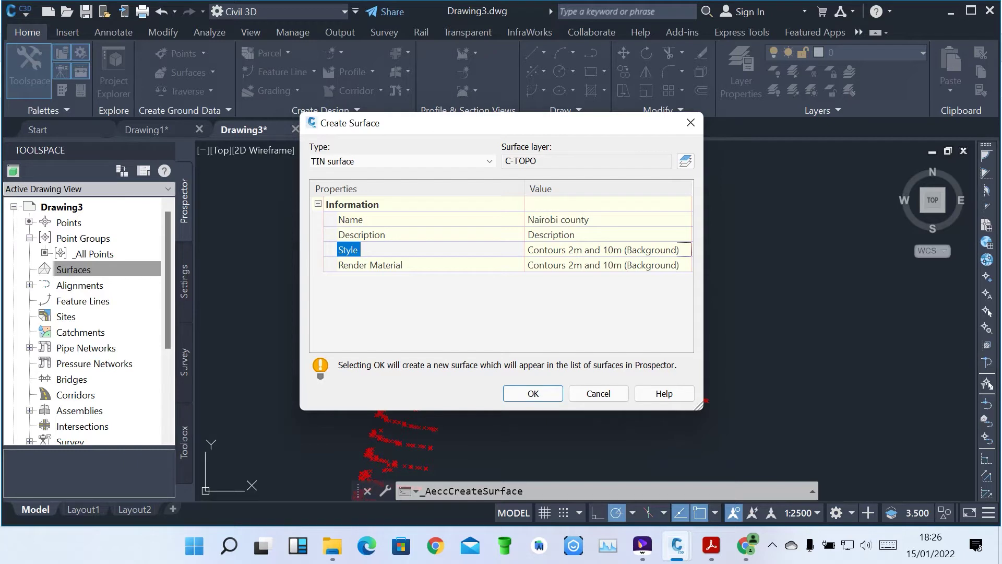
Set the Nairobi county surface's style to Contours 1m and 5m (Design)
{"action": "left_click", "coordinate": [684, 249]}
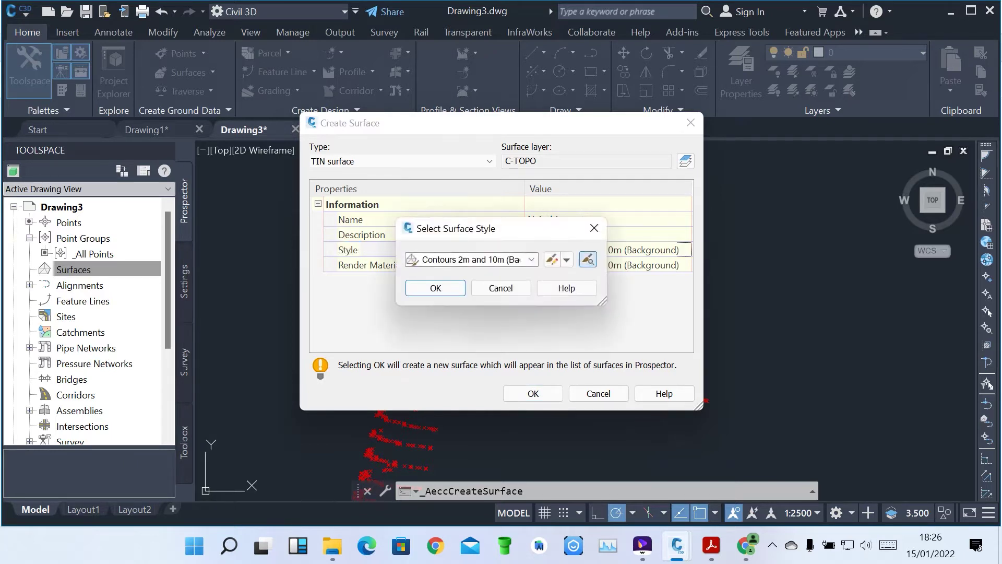
{"action": "left_click", "coordinate": [532, 260]}
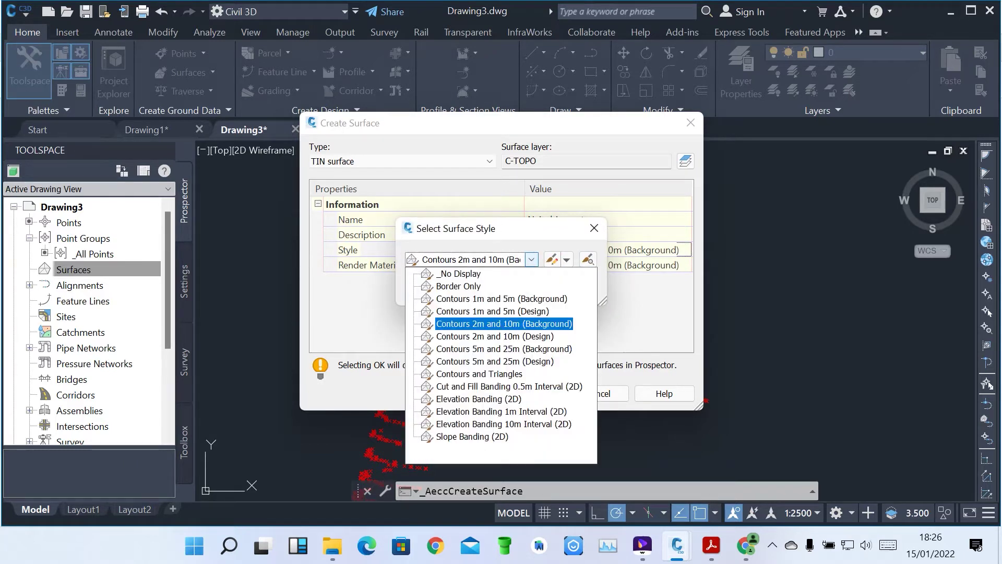
{"action": "left_click", "coordinate": [492, 311]}
{"action": "key", "text": "Return"}
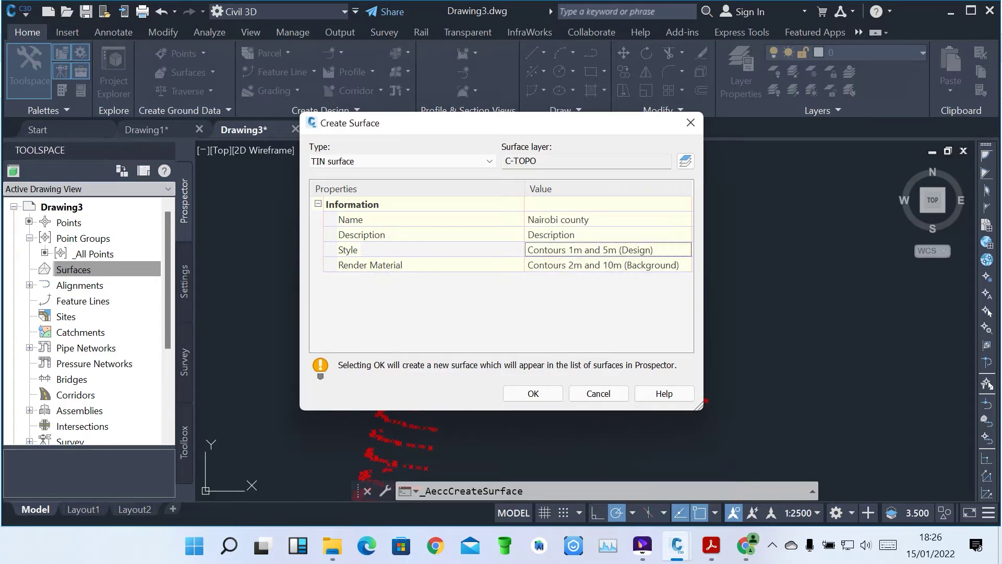
Set the render material to Sitework.Planting.Grass.Short and create the Nairobi county surface
{"action": "left_click", "coordinate": [602, 264]}
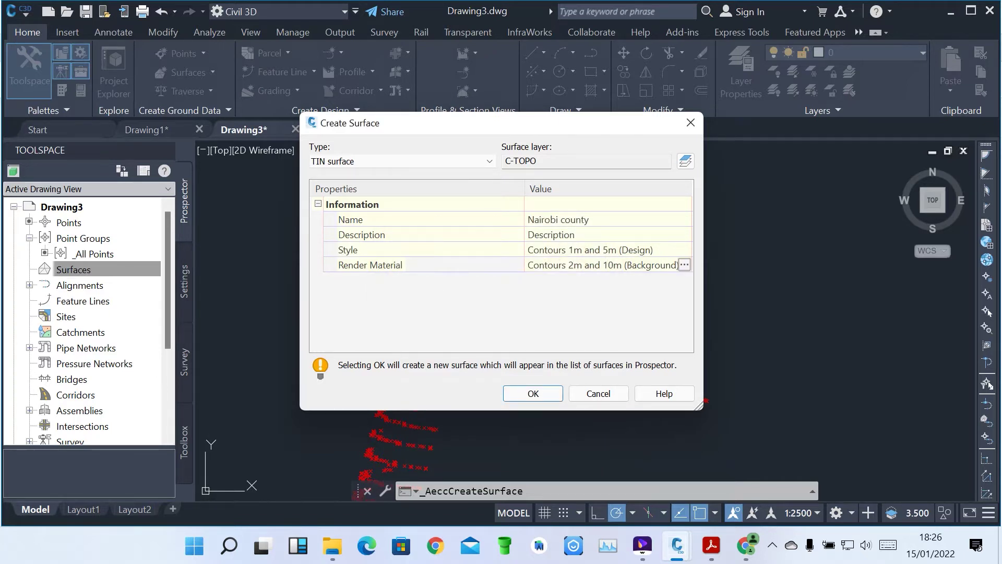
{"action": "left_click", "coordinate": [683, 265]}
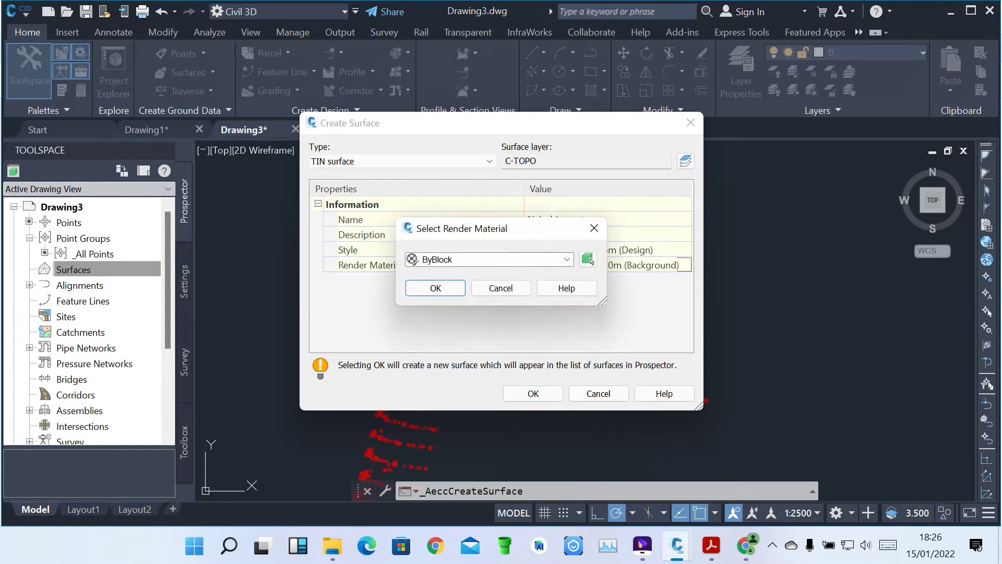
{"action": "left_click", "coordinate": [567, 259]}
{"action": "left_click", "coordinate": [502, 324]}
{"action": "key", "text": "Down"}
{"action": "key", "text": "Return"}
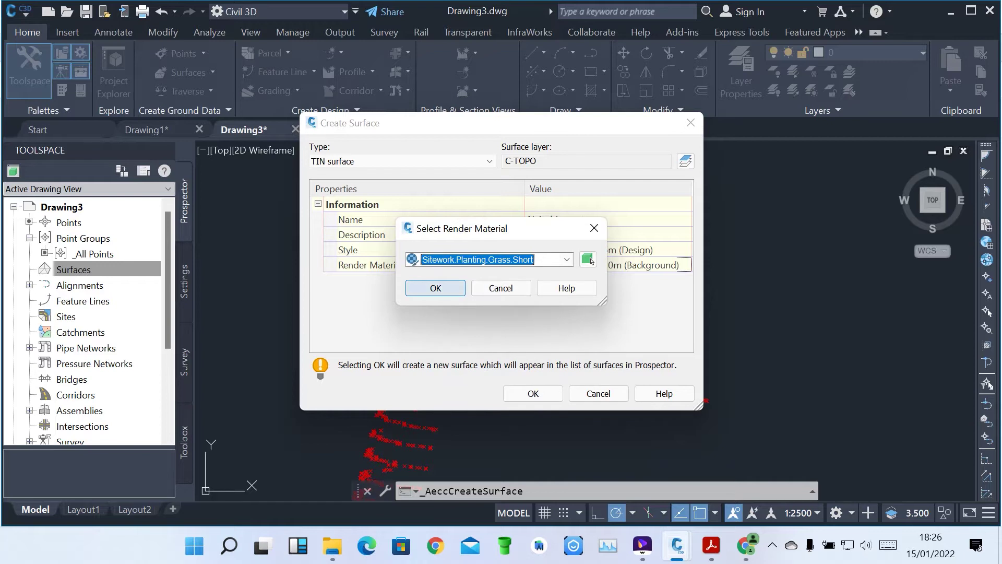
{"action": "key", "text": "Return"}
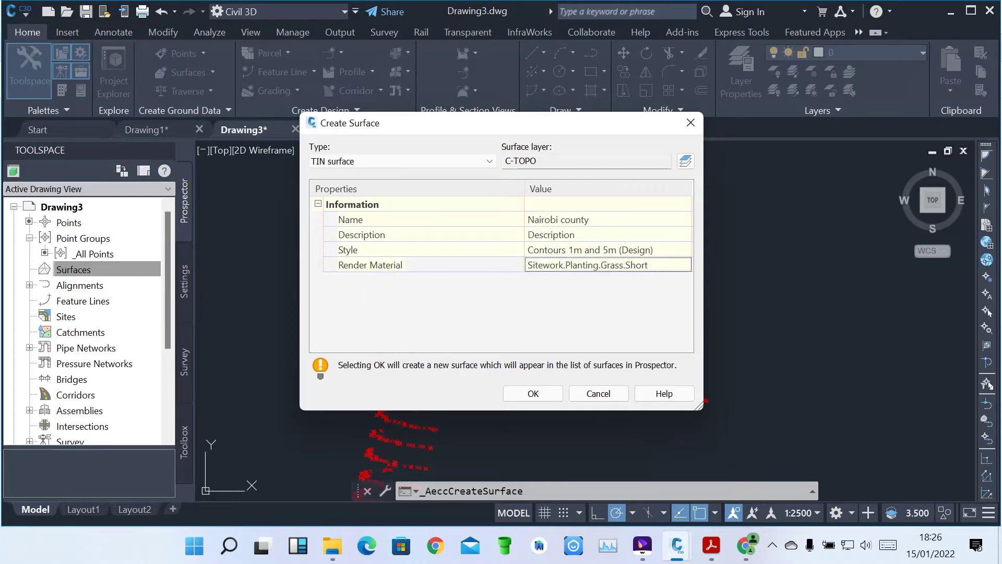
{"action": "left_click", "coordinate": [533, 393]}
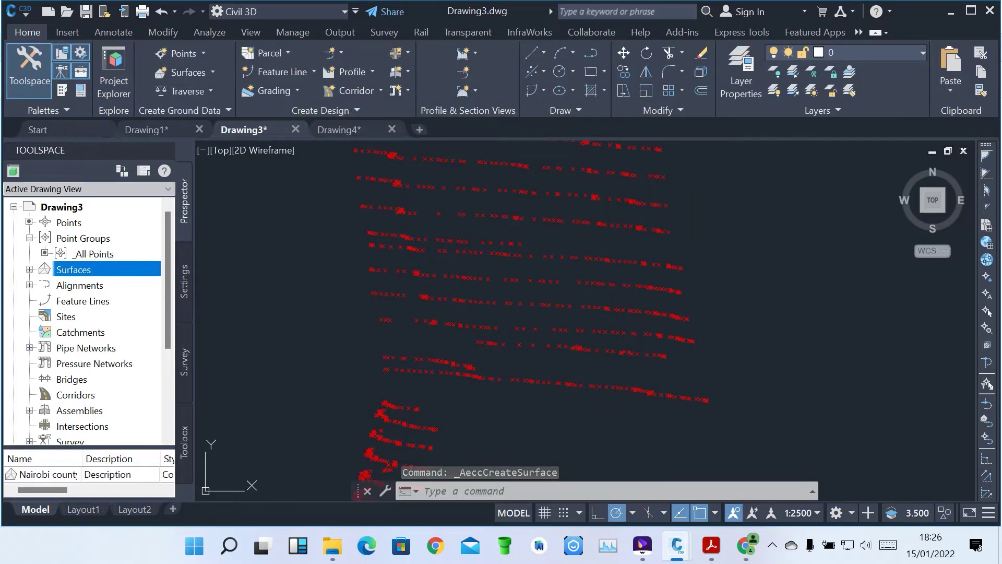
List the surfaces of Drawing3 and examine the layout of the imported points in the drawing
{"action": "left_click", "coordinate": [30, 269]}
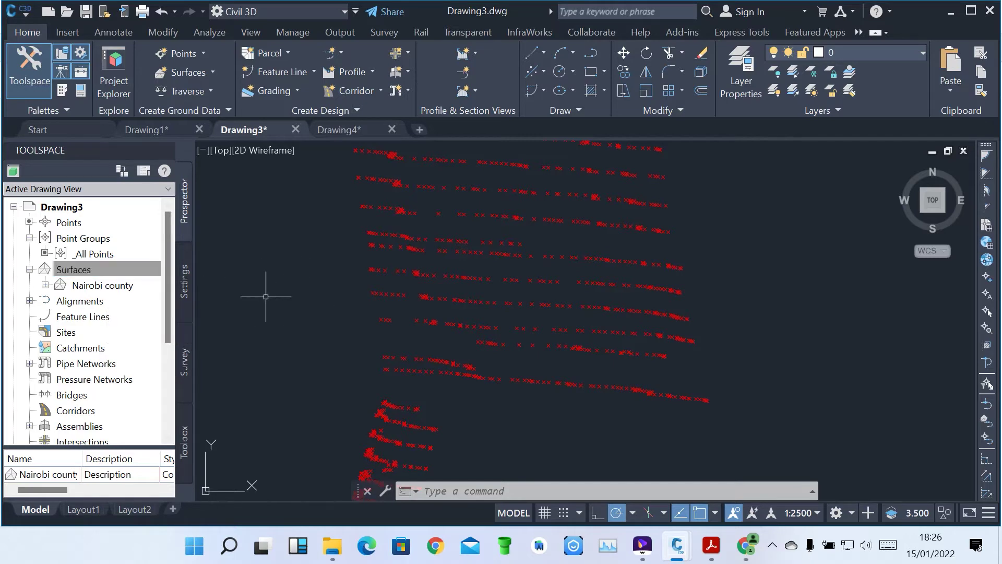
{"action": "scroll", "coordinate": [425, 313], "scroll_direction": "down", "scroll_amount": 5}
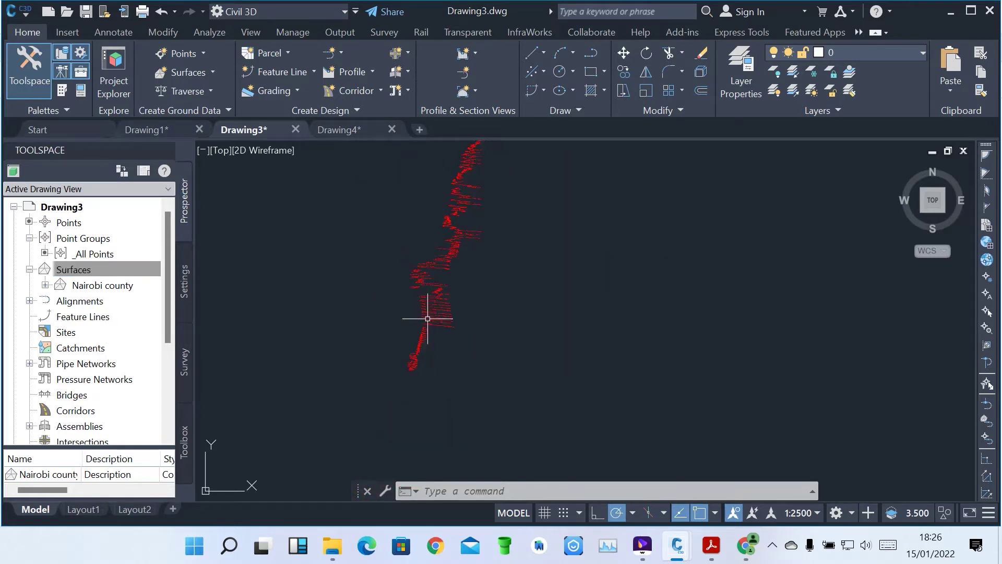
{"action": "scroll", "coordinate": [402, 389], "scroll_direction": "up", "scroll_amount": 4}
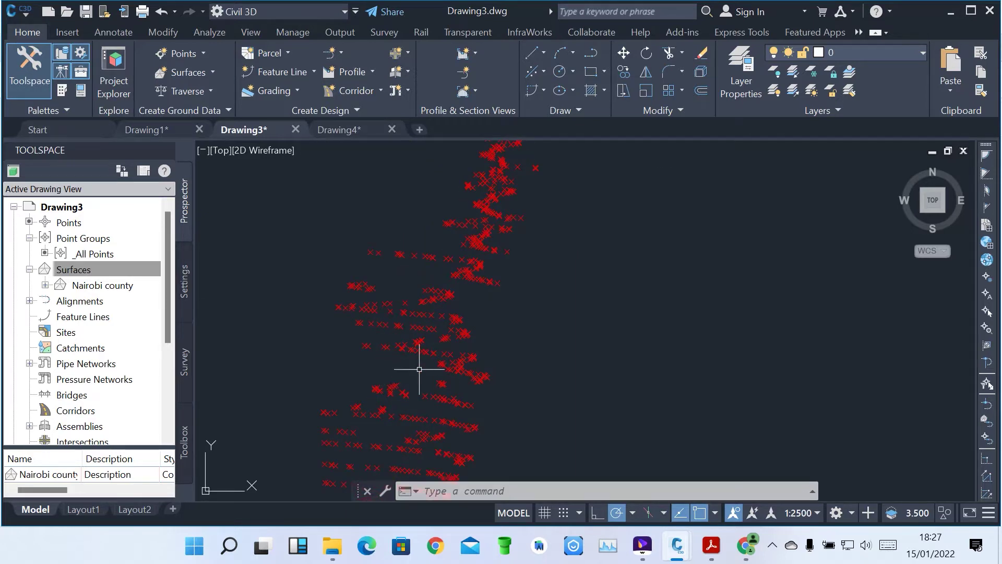
{"action": "scroll", "coordinate": [419, 369], "scroll_direction": "down", "scroll_amount": 4}
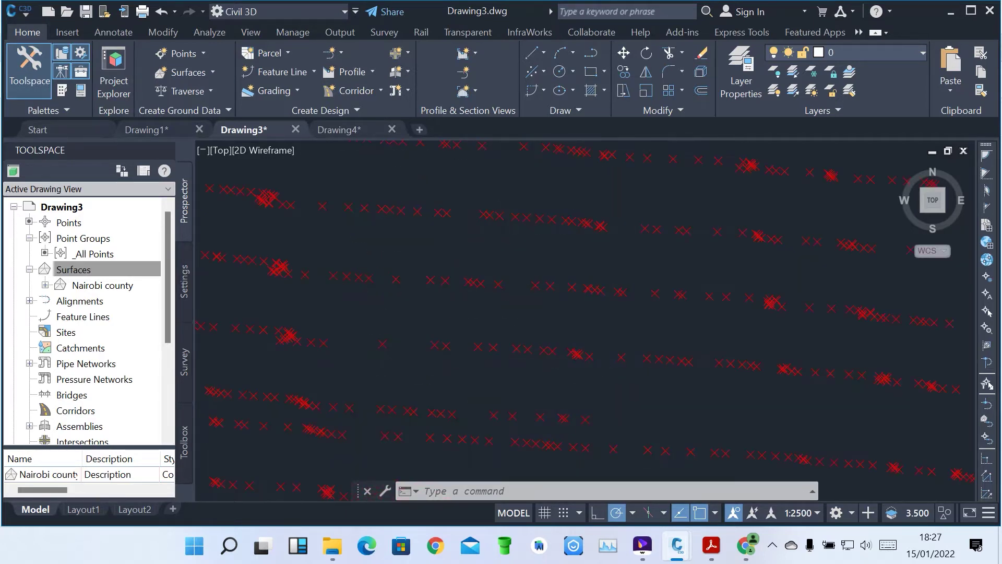
{"action": "scroll", "coordinate": [503, 407], "scroll_direction": "down", "scroll_amount": 5}
{"action": "scroll", "coordinate": [493, 301], "scroll_direction": "up", "scroll_amount": 2}
{"action": "scroll", "coordinate": [493, 300], "scroll_direction": "up", "scroll_amount": 4}
{"action": "scroll", "coordinate": [493, 297], "scroll_direction": "down", "scroll_amount": 5}
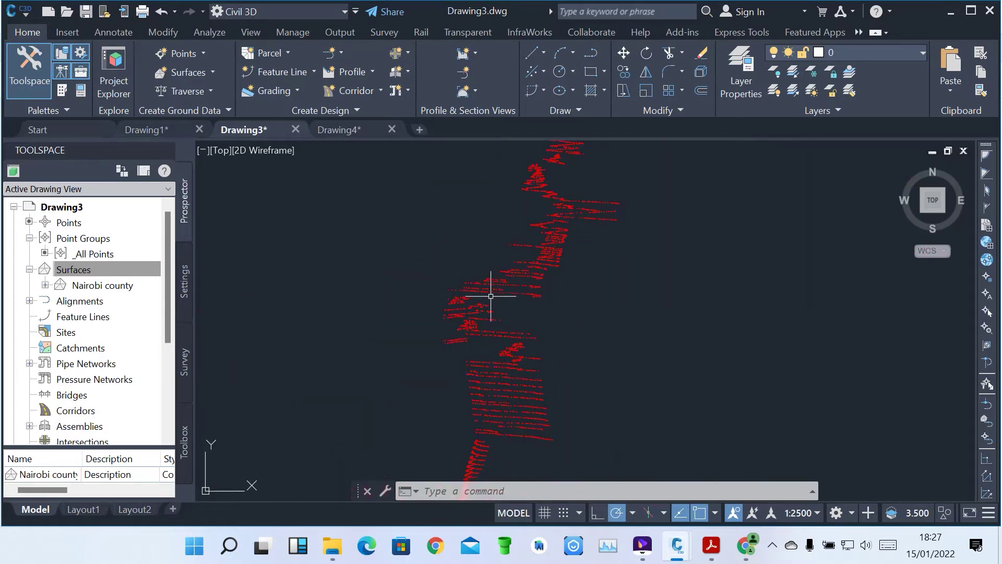
Expand the Nairobi county surface and its Definition down to the point data entries
{"action": "left_click", "coordinate": [45, 285]}
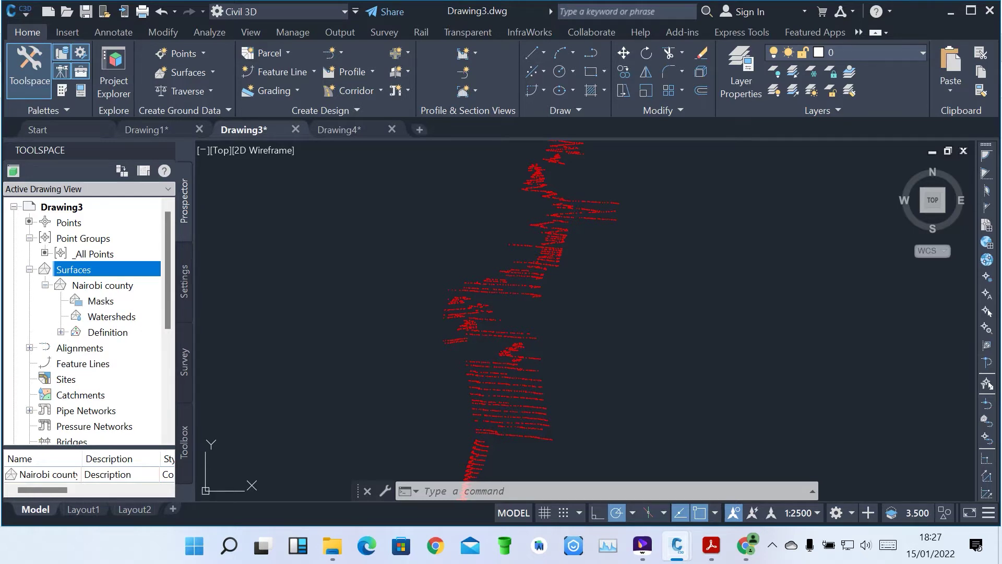
{"action": "left_click", "coordinate": [61, 332]}
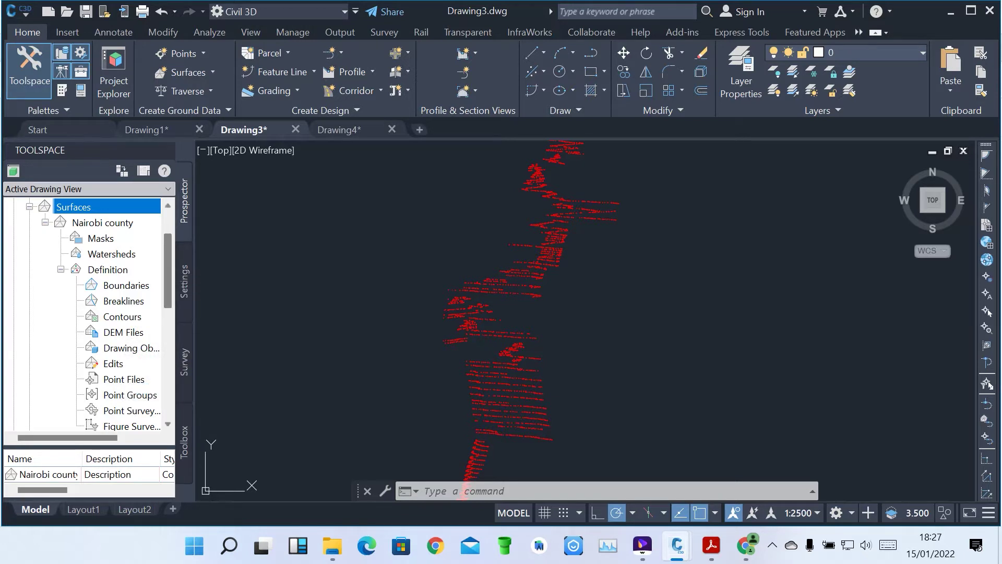
{"action": "scroll", "coordinate": [84, 314], "scroll_direction": "up", "scroll_amount": 2}
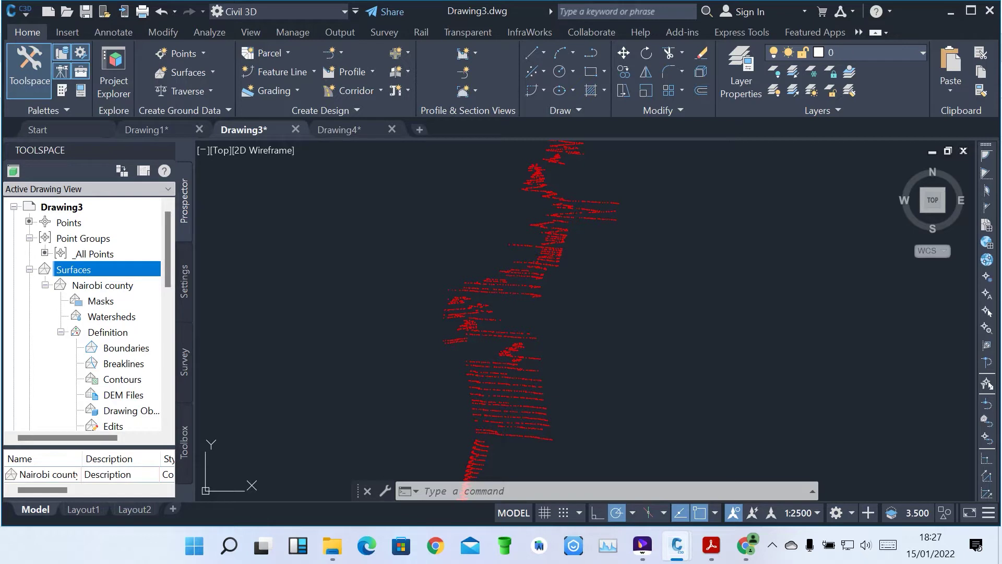
{"action": "left_click", "coordinate": [93, 254]}
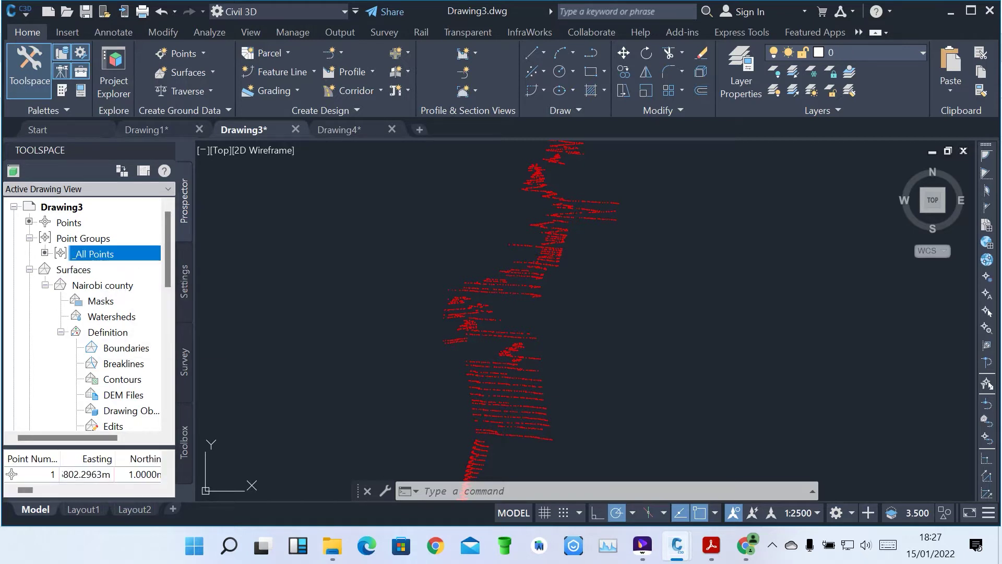
{"action": "left_click", "coordinate": [102, 285]}
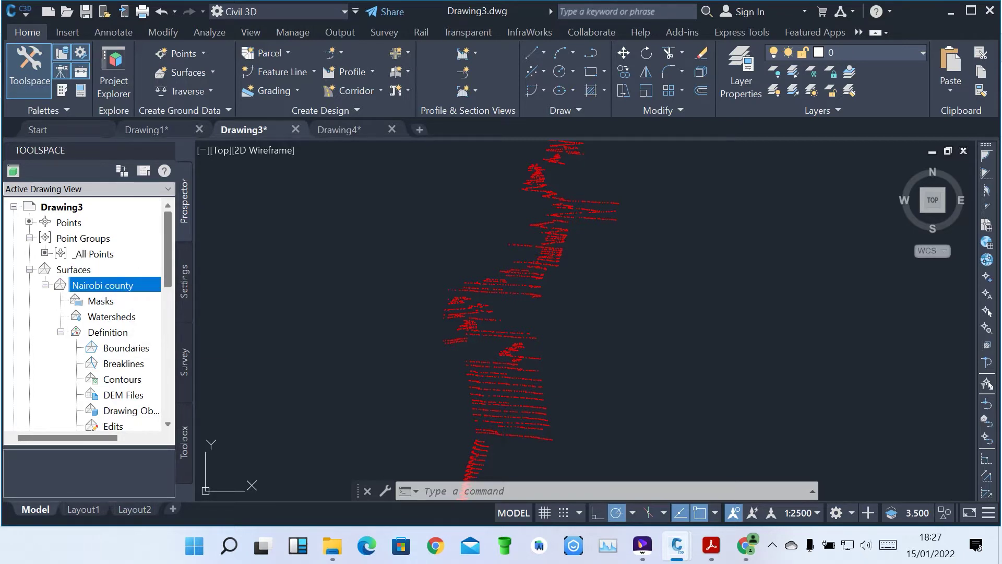
{"action": "scroll", "coordinate": [94, 261], "scroll_direction": "down", "scroll_amount": 4}
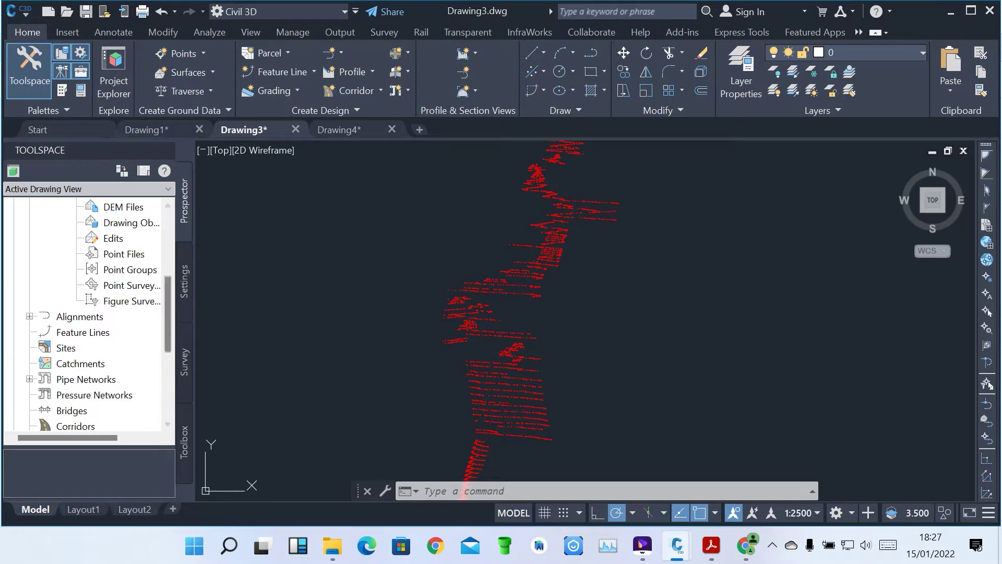
Add the _All Points point group to the Nairobi county surface definition
{"action": "left_click", "coordinate": [130, 269]}
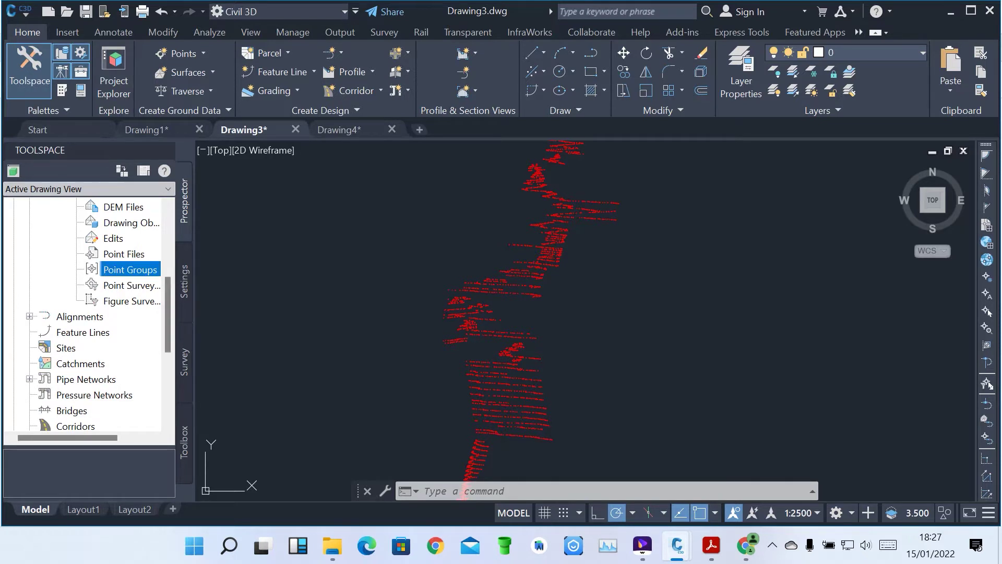
{"action": "right_click", "coordinate": [136, 269]}
{"action": "left_click", "coordinate": [175, 278]}
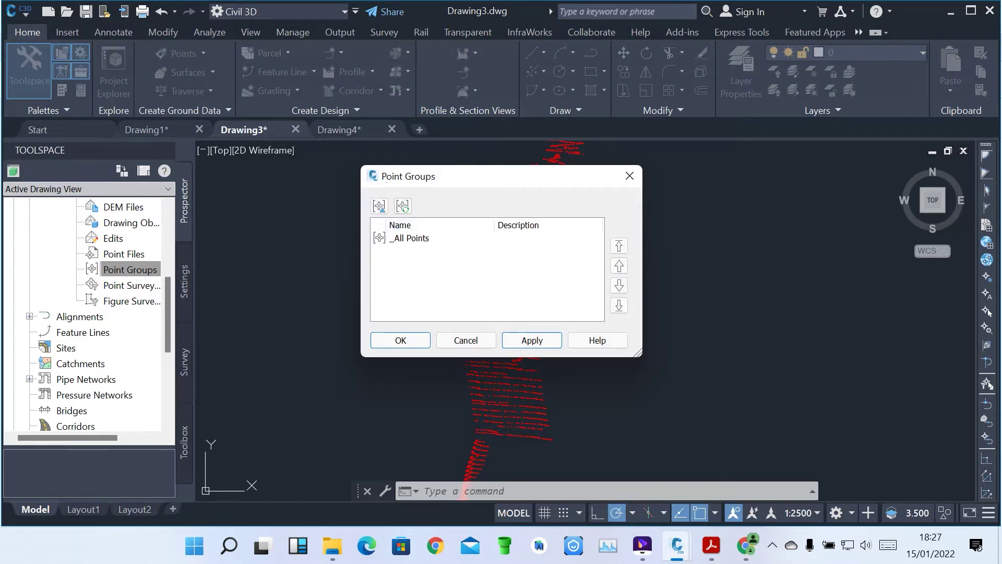
{"action": "left_click", "coordinate": [410, 238]}
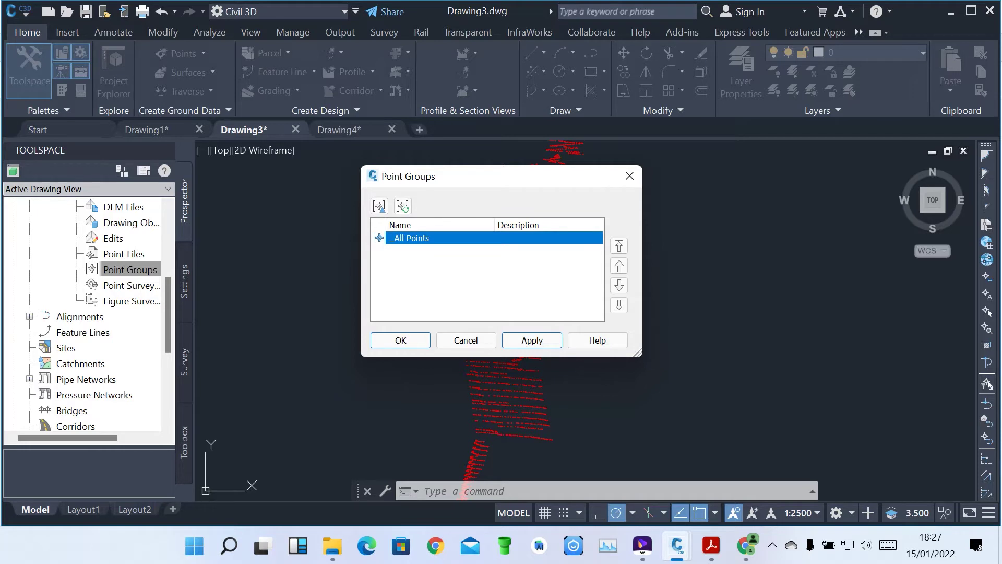
{"action": "left_click", "coordinate": [532, 340]}
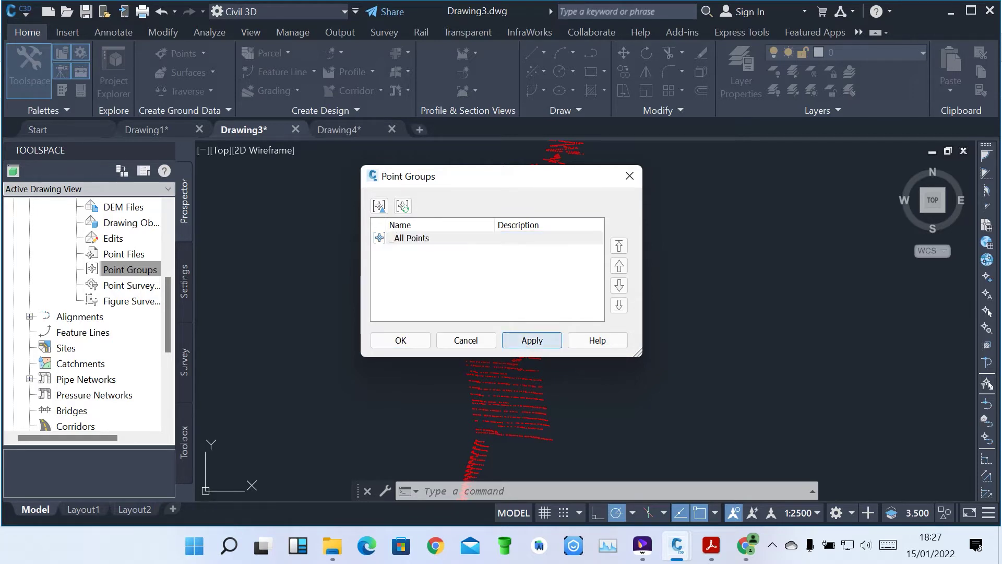
{"action": "left_click", "coordinate": [401, 340]}
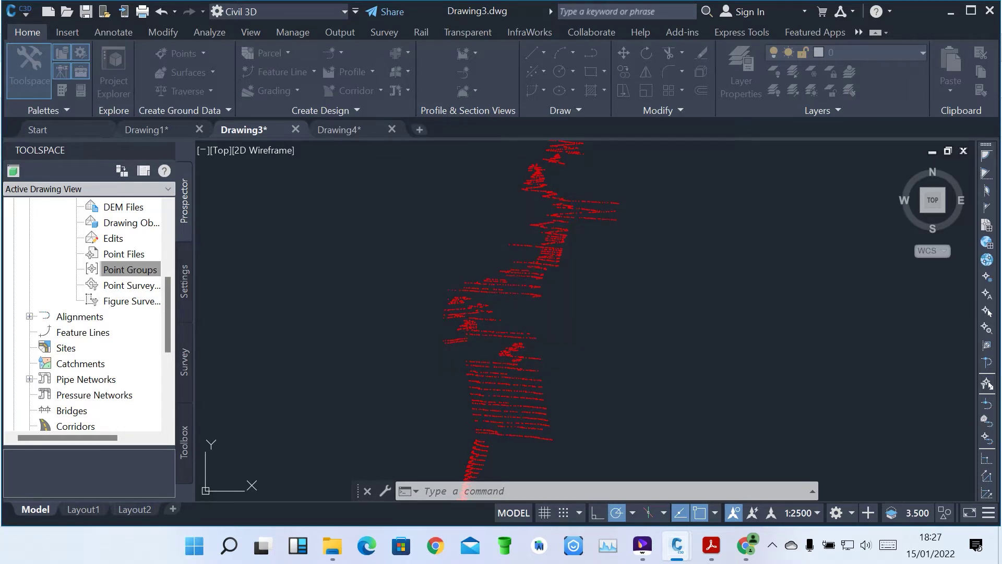
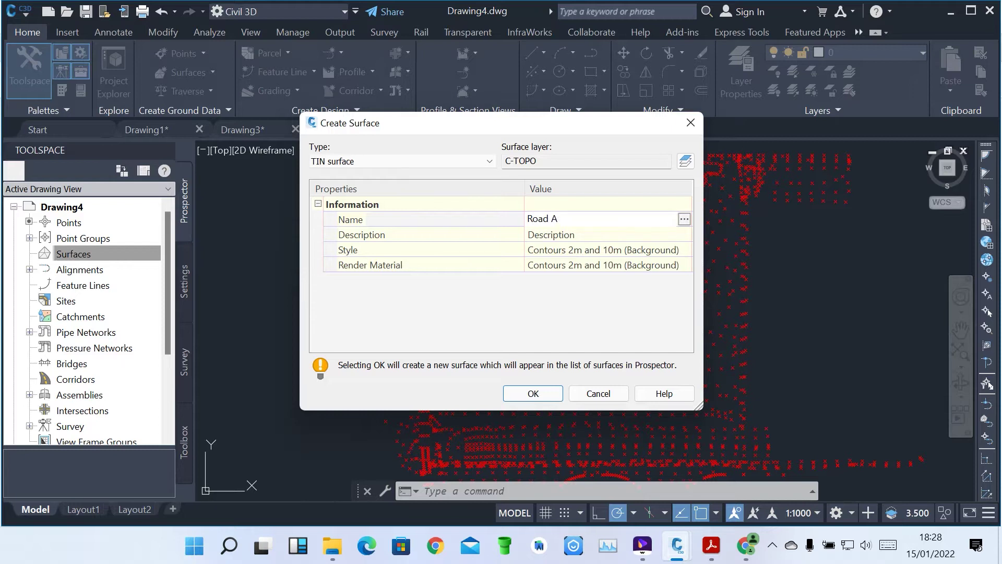
Name the new TIN surface in Drawing4 "Road A" and set its style to Contours 1m and 5m (Design)
{"action": "key", "text": "Return"}
{"action": "left_click", "coordinate": [685, 250]}
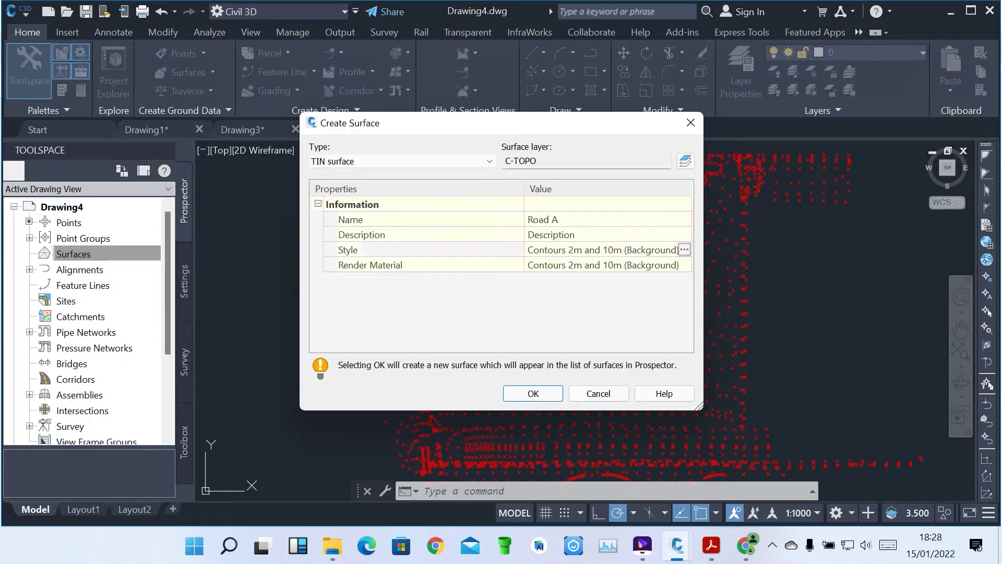
{"action": "left_click", "coordinate": [685, 250]}
{"action": "left_click", "coordinate": [531, 260]}
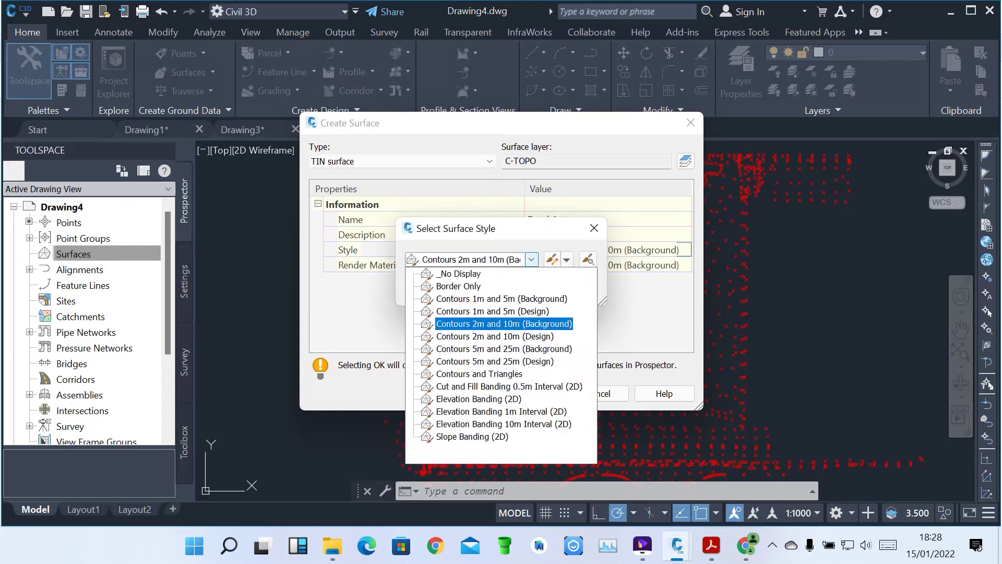
{"action": "key", "text": "Up"}
{"action": "key", "text": "Up"}
{"action": "key", "text": "Down"}
{"action": "key", "text": "Return"}
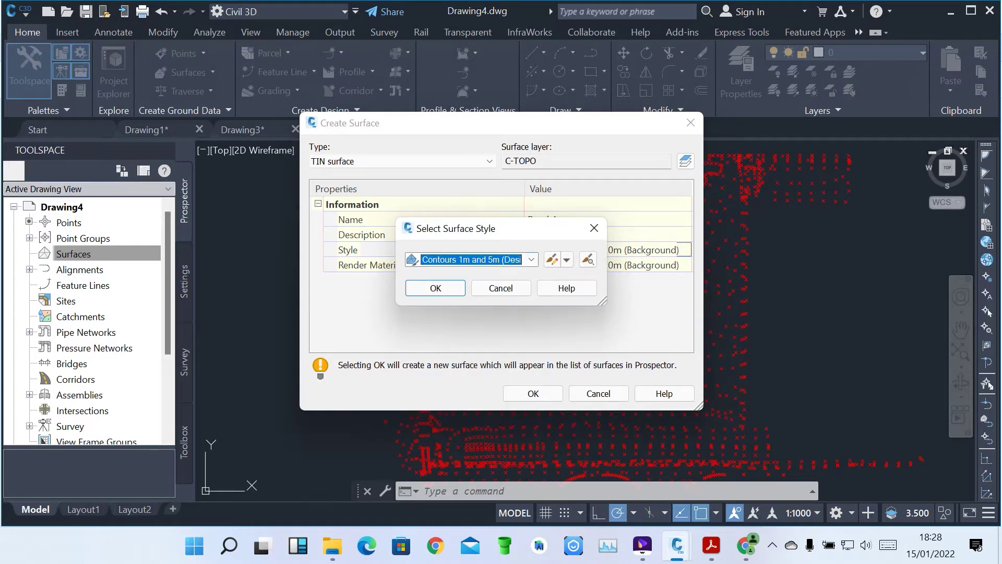
{"action": "key", "text": "Return"}
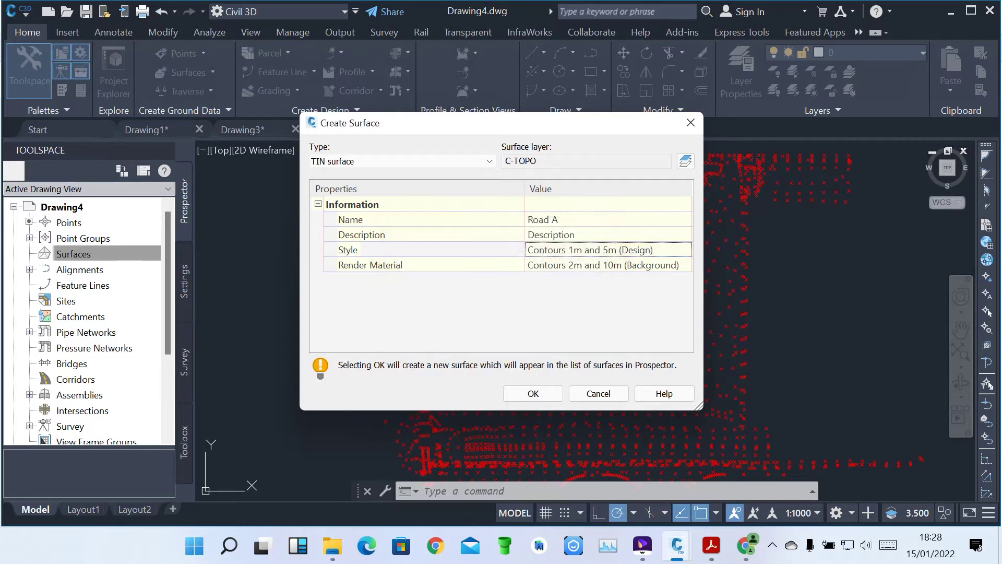
Set the render material to Sitework.Planting.Grass.Thick and create the Road A surface
{"action": "left_click", "coordinate": [600, 265]}
{"action": "left_click", "coordinate": [683, 265]}
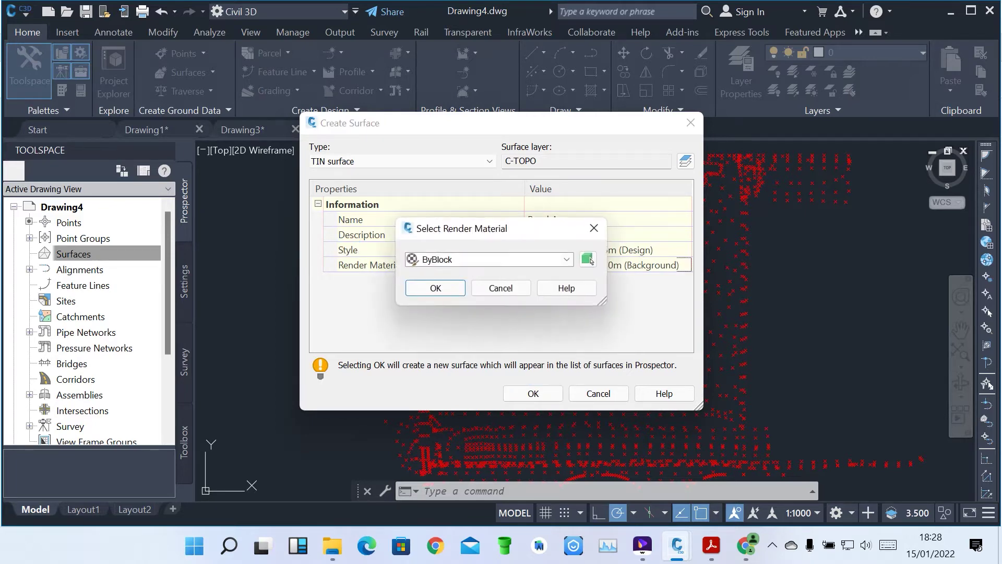
{"action": "left_click", "coordinate": [489, 259]}
{"action": "key", "text": "Down"}
{"action": "key", "text": "Down"}
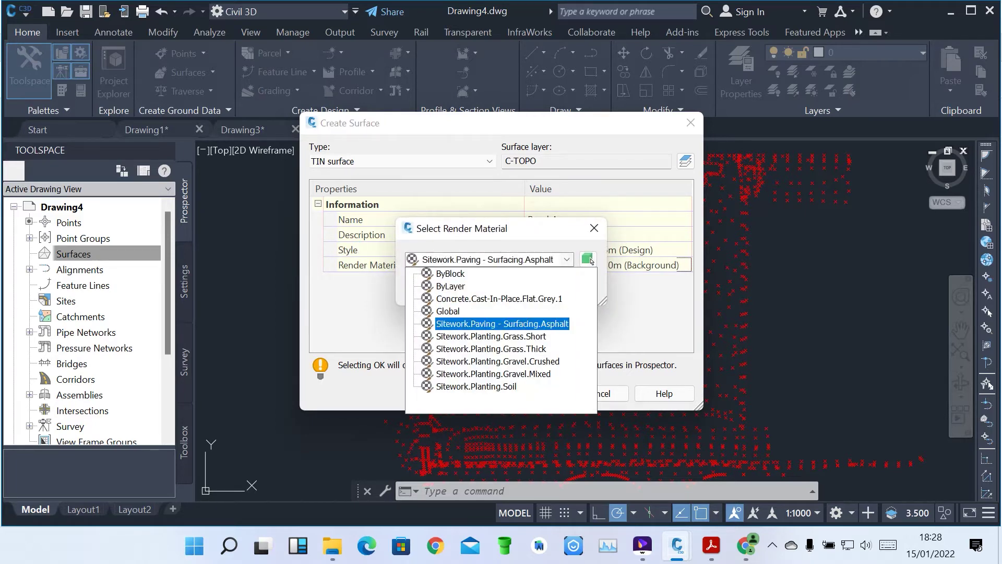
{"action": "key", "text": "Down"}
{"action": "key", "text": "Return"}
{"action": "key", "text": "Return"}
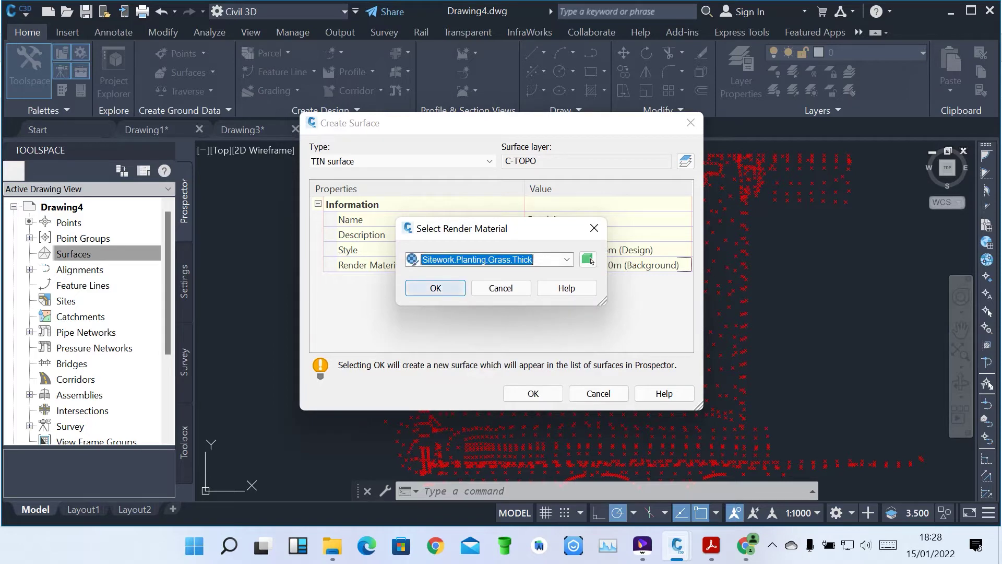
{"action": "key", "text": "Return"}
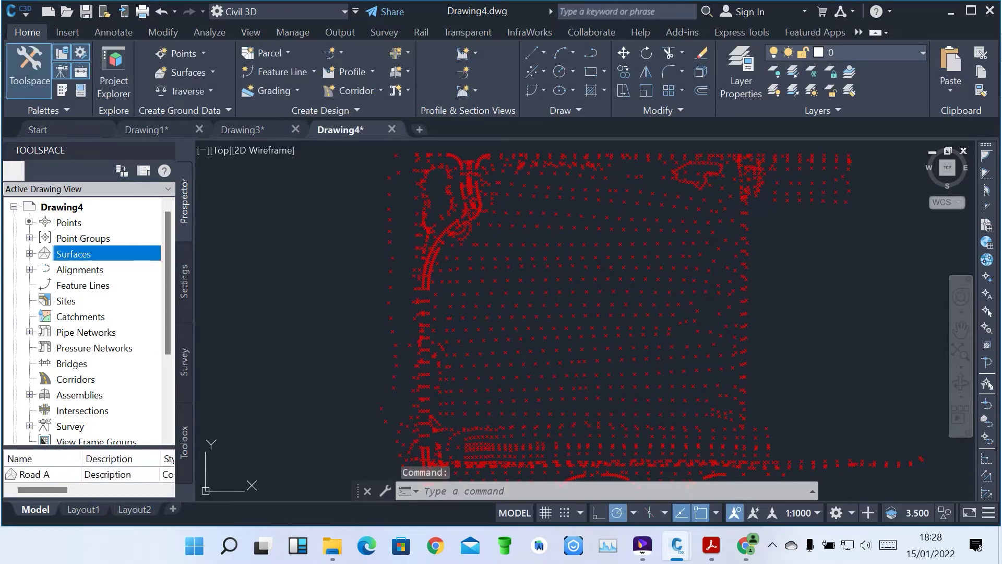
Add the _All Points point group to the Road A surface definition
{"action": "left_click", "coordinate": [30, 254]}
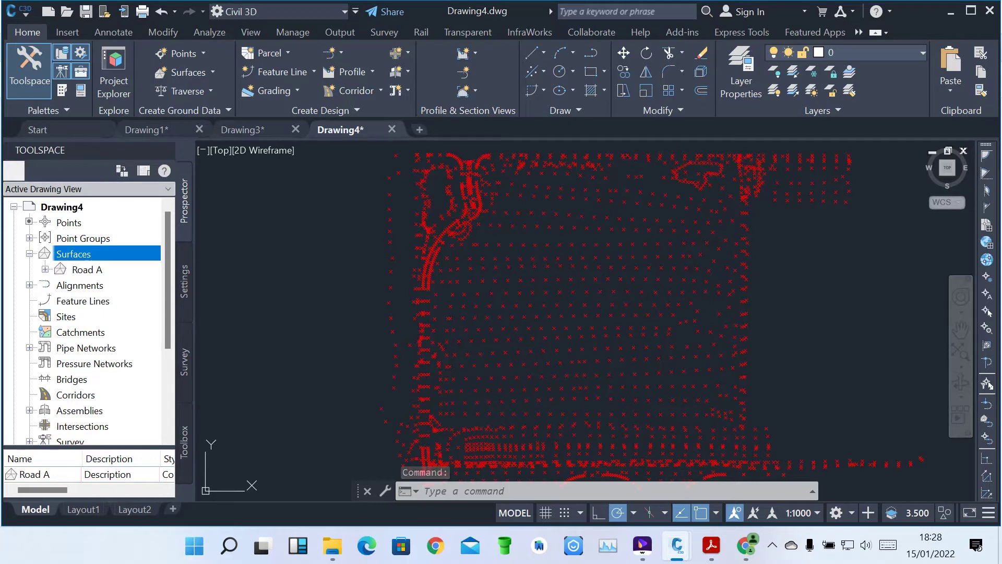
{"action": "left_click", "coordinate": [45, 269]}
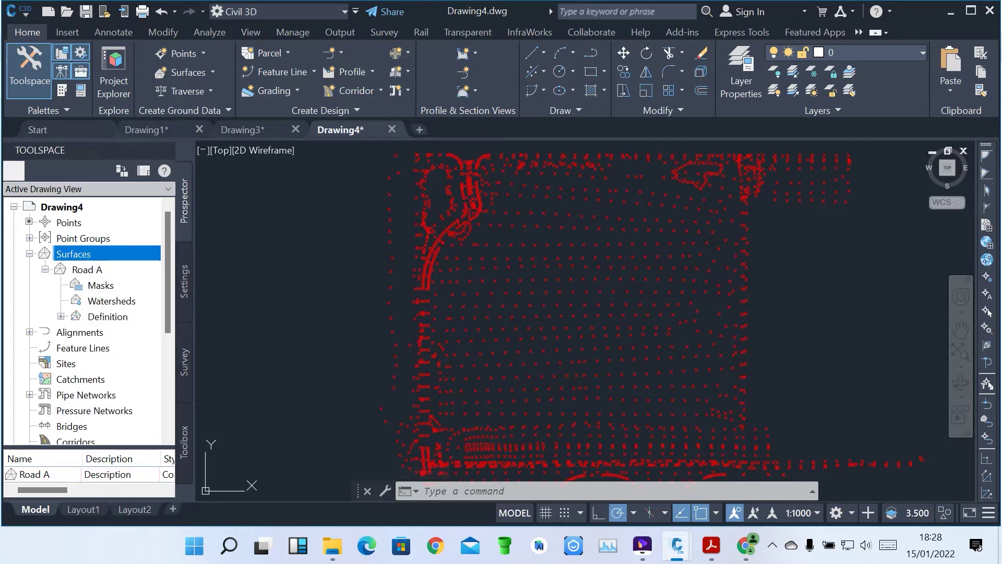
{"action": "left_click", "coordinate": [62, 316]}
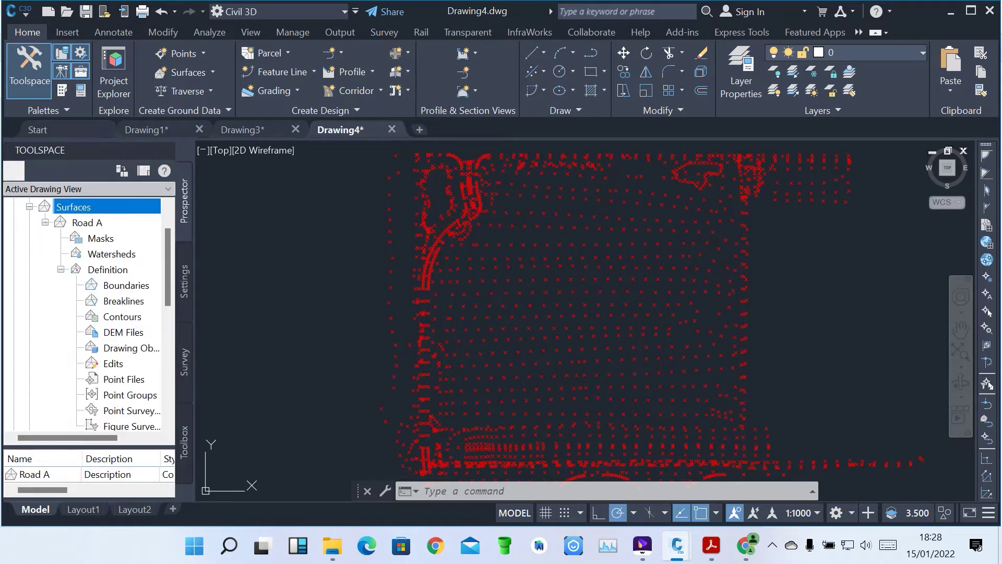
{"action": "left_click", "coordinate": [130, 394]}
{"action": "right_click", "coordinate": [125, 395]}
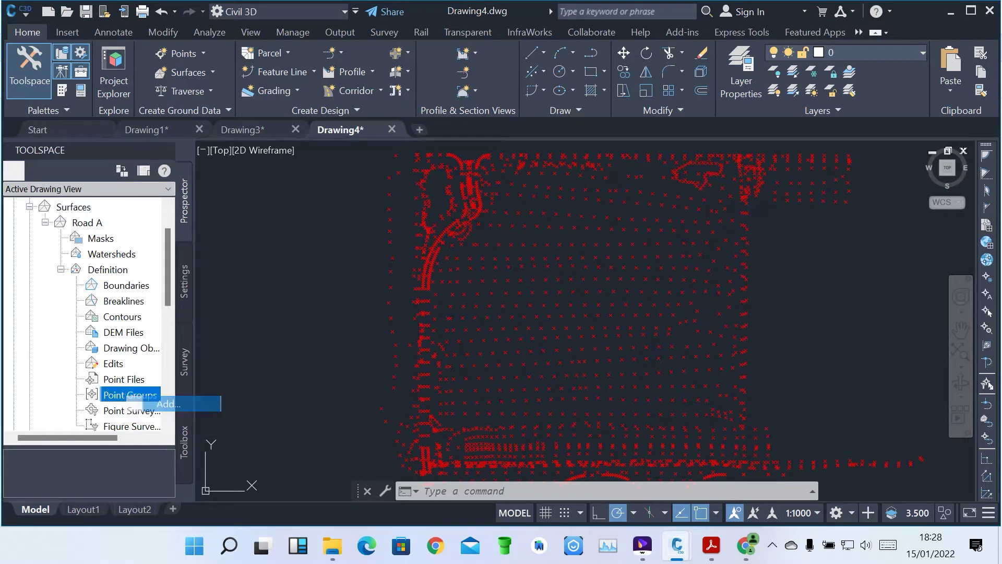
{"action": "left_click", "coordinate": [168, 403]}
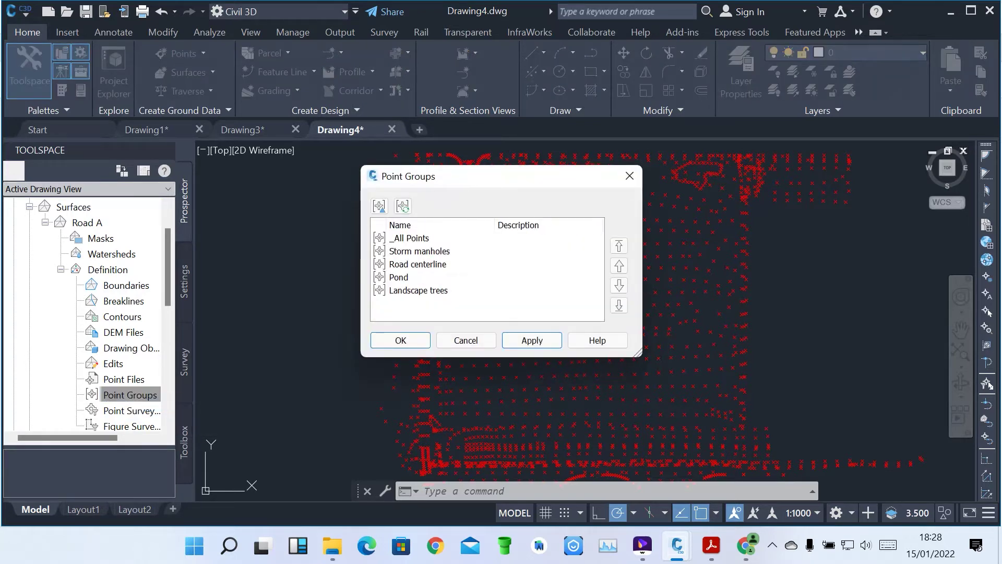
{"action": "left_click", "coordinate": [409, 238]}
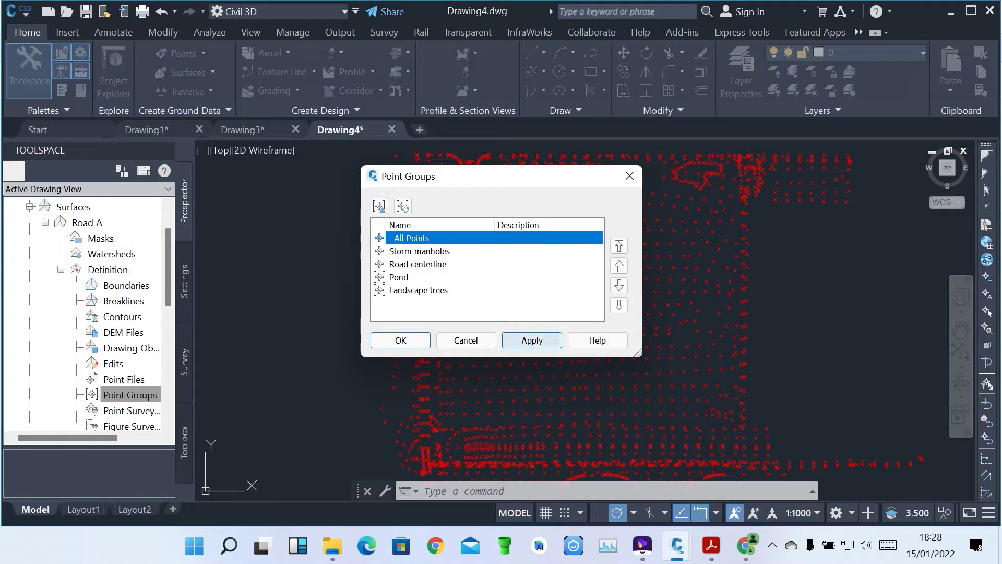
{"action": "left_click", "coordinate": [531, 340]}
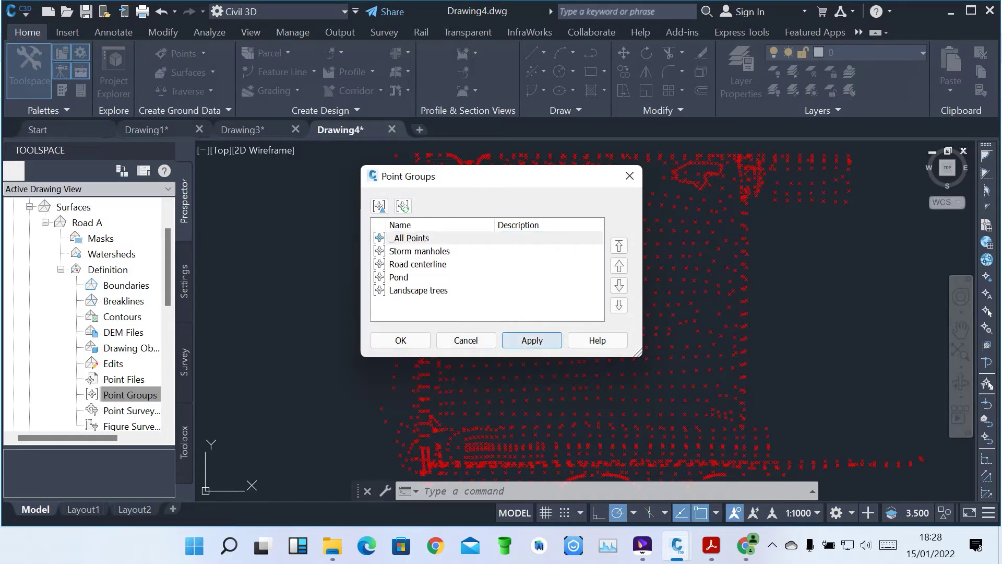
{"action": "left_click", "coordinate": [400, 340]}
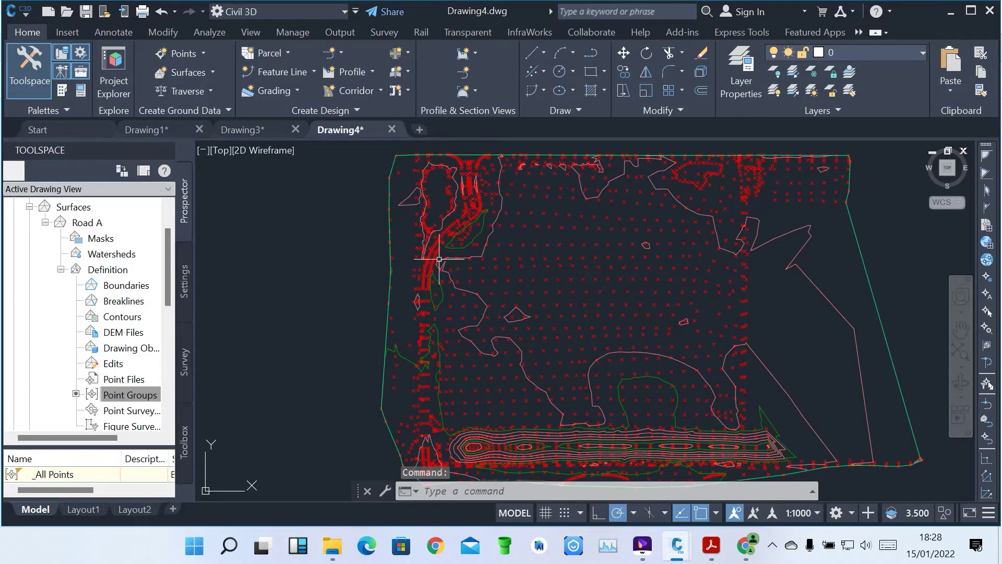
Examine the Road A surface contours along the long southern strip, around the curved road in the northwest and across the whole site
{"action": "scroll", "coordinate": [470, 334], "scroll_direction": "down", "scroll_amount": 3}
{"action": "scroll", "coordinate": [484, 330], "scroll_direction": "up", "scroll_amount": 5}
{"action": "scroll", "coordinate": [483, 330], "scroll_direction": "up", "scroll_amount": 2}
{"action": "scroll", "coordinate": [481, 329], "scroll_direction": "down", "scroll_amount": 4}
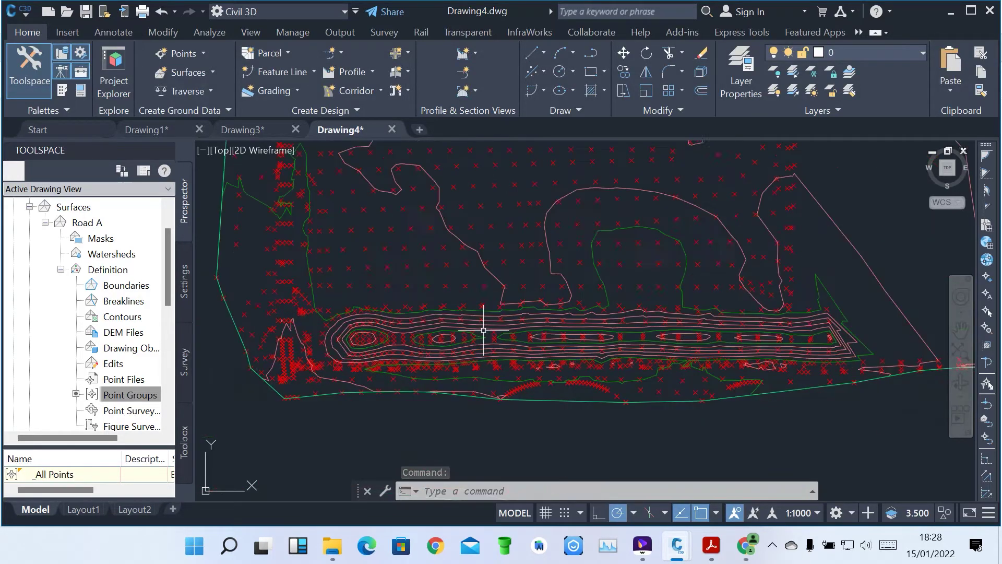
{"action": "scroll", "coordinate": [427, 189], "scroll_direction": "up", "scroll_amount": 4}
{"action": "scroll", "coordinate": [425, 161], "scroll_direction": "down", "scroll_amount": 6}
{"action": "scroll", "coordinate": [381, 224], "scroll_direction": "up", "scroll_amount": 4}
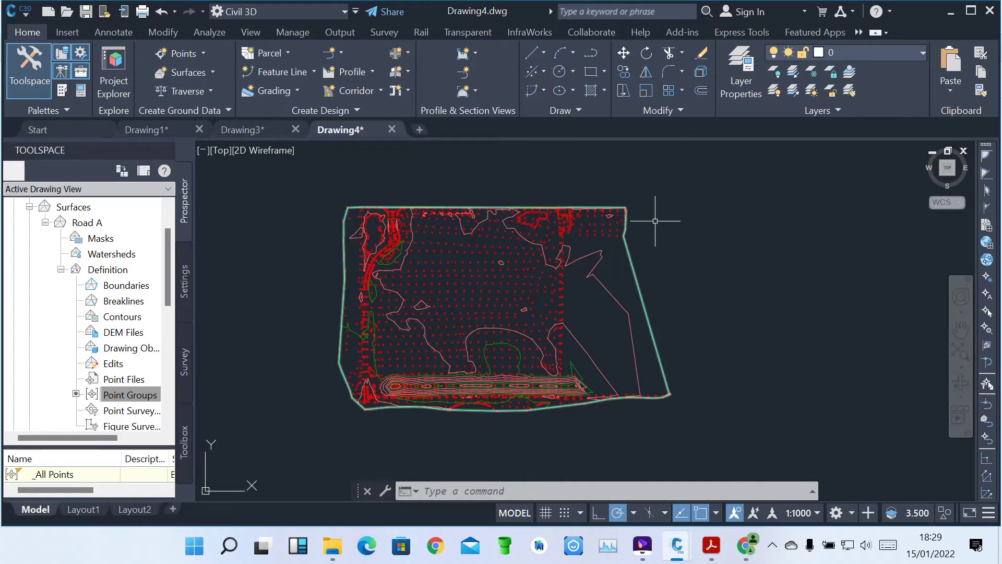
{"action": "scroll", "coordinate": [504, 414], "scroll_direction": "up", "scroll_amount": 4}
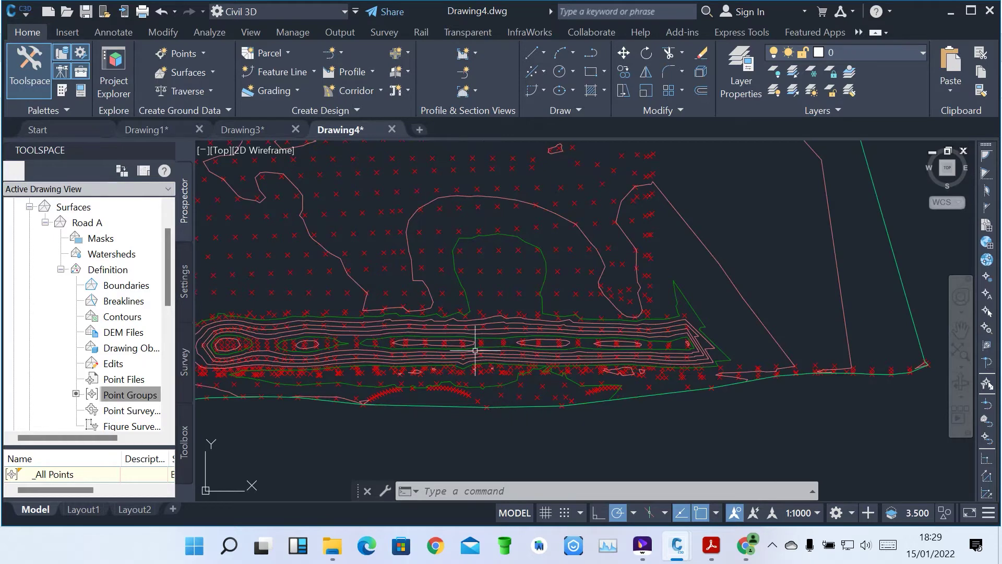
{"action": "scroll", "coordinate": [459, 340], "scroll_direction": "up", "scroll_amount": 3}
{"action": "scroll", "coordinate": [671, 409], "scroll_direction": "down", "scroll_amount": 5}
{"action": "scroll", "coordinate": [559, 392], "scroll_direction": "up", "scroll_amount": 7}
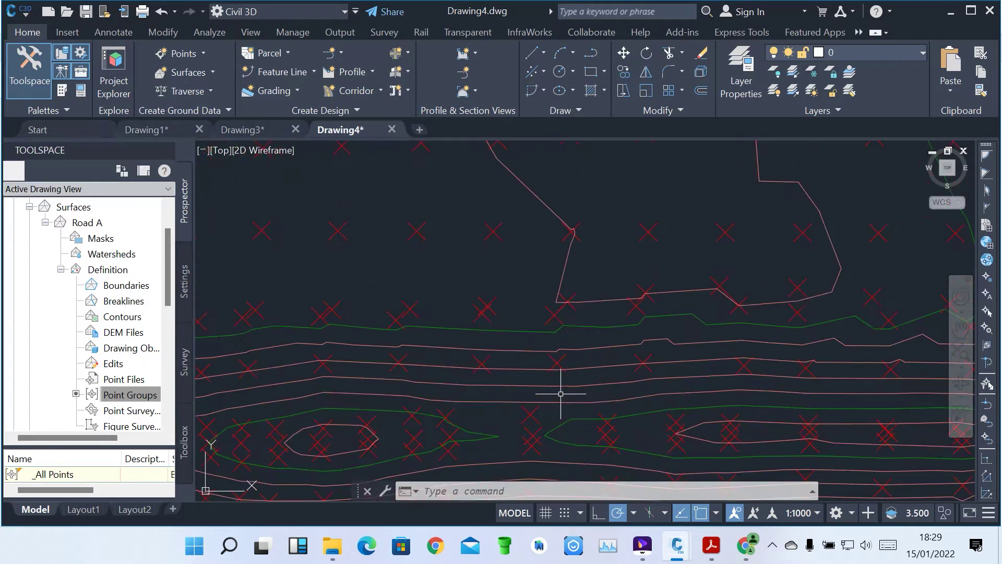
{"action": "scroll", "coordinate": [530, 385], "scroll_direction": "down", "scroll_amount": 7}
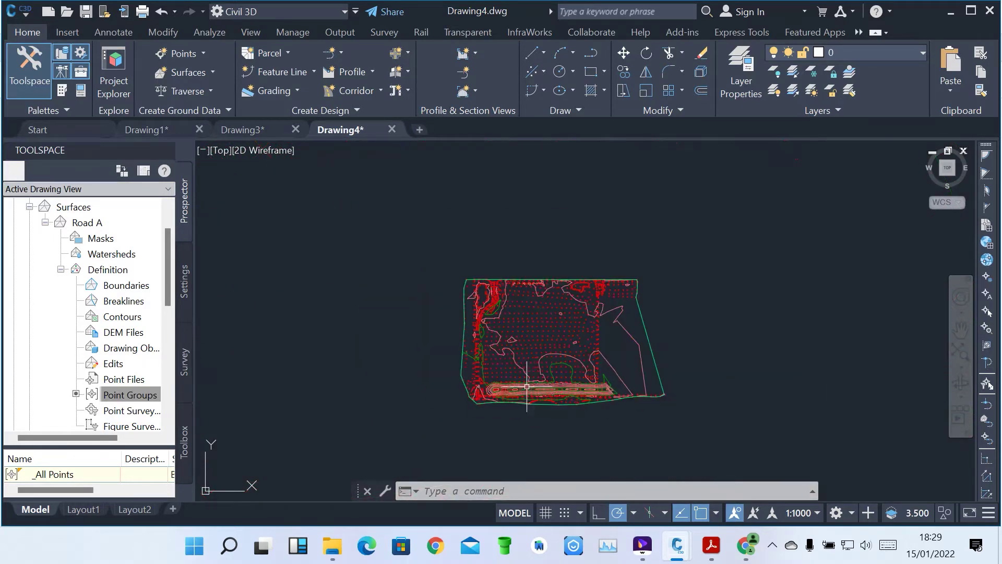
{"action": "scroll", "coordinate": [483, 316], "scroll_direction": "up", "scroll_amount": 6}
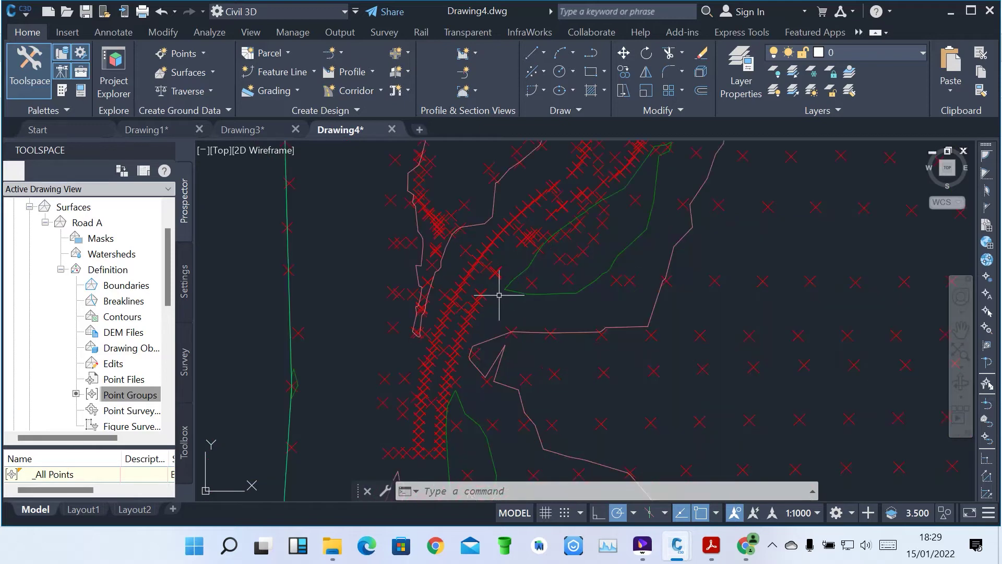
{"action": "scroll", "coordinate": [532, 201], "scroll_direction": "up", "scroll_amount": 3}
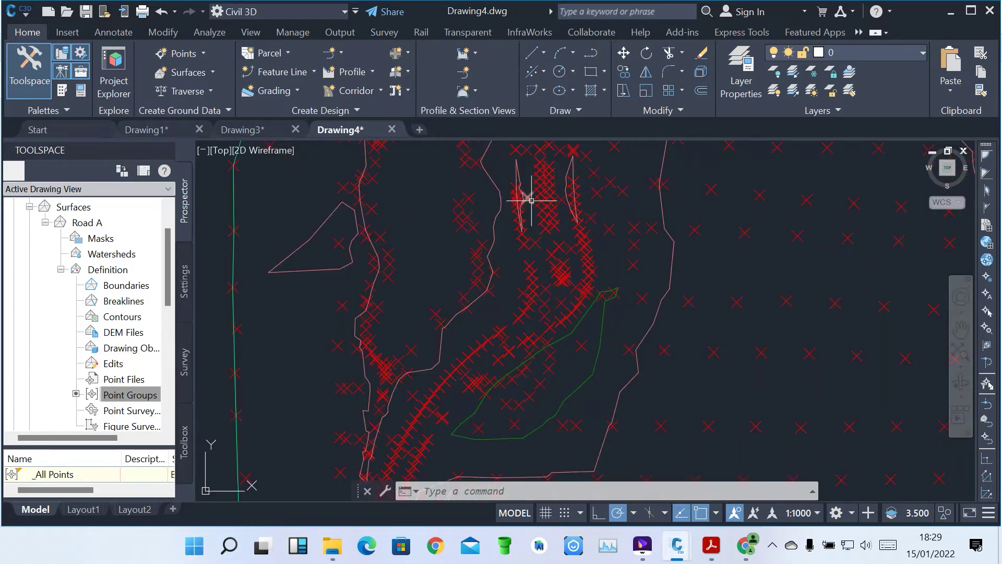
{"action": "scroll", "coordinate": [465, 224], "scroll_direction": "down", "scroll_amount": 6}
{"action": "scroll", "coordinate": [465, 323], "scroll_direction": "up", "scroll_amount": 3}
{"action": "scroll", "coordinate": [465, 322], "scroll_direction": "up", "scroll_amount": 4}
{"action": "scroll", "coordinate": [465, 323], "scroll_direction": "down", "scroll_amount": 3}
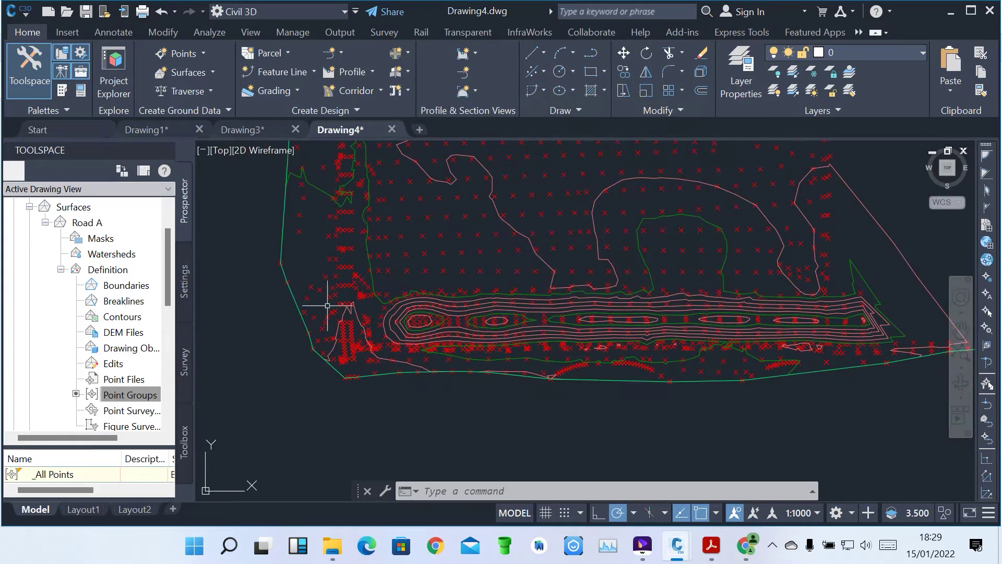
Change the Road A surface style to Contours 1m and 5m (Background) and apply it
{"action": "left_click", "coordinate": [130, 395]}
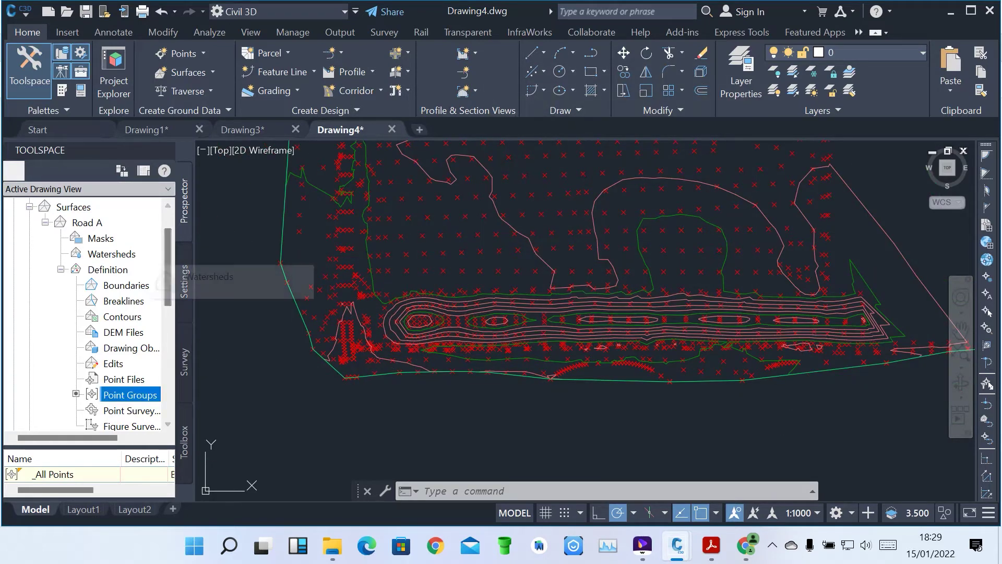
{"action": "left_click", "coordinate": [87, 223]}
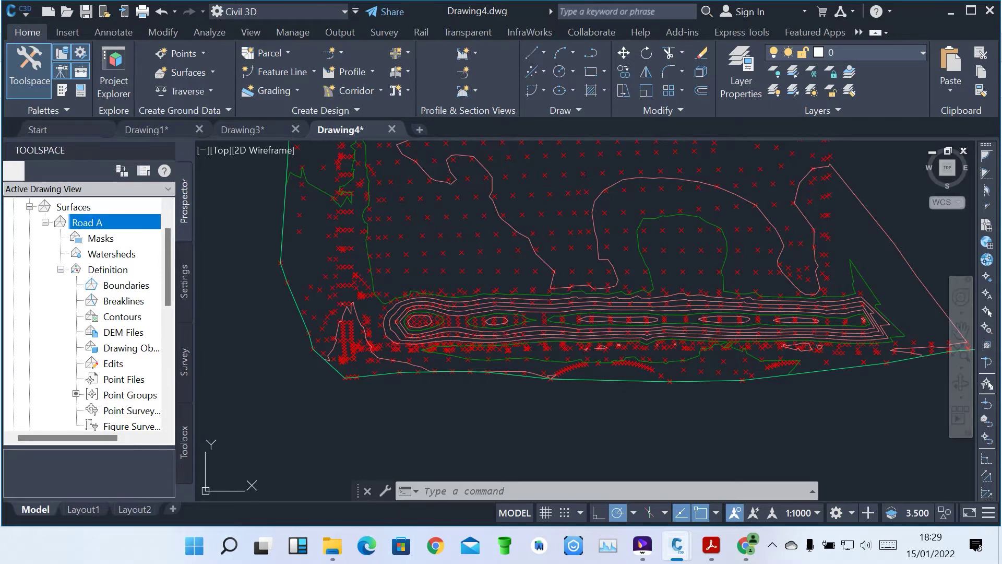
{"action": "right_click", "coordinate": [88, 222]}
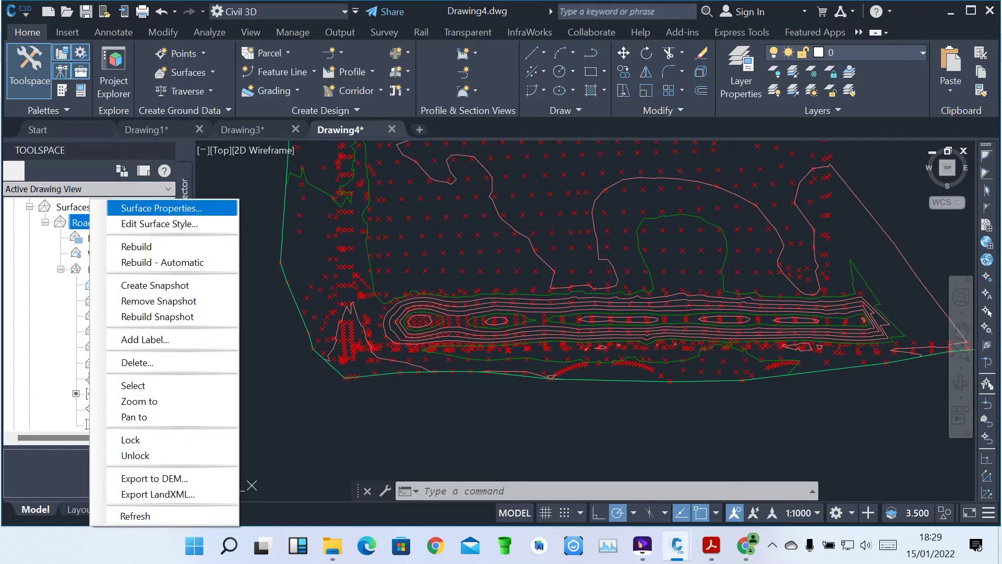
{"action": "left_click", "coordinate": [171, 211]}
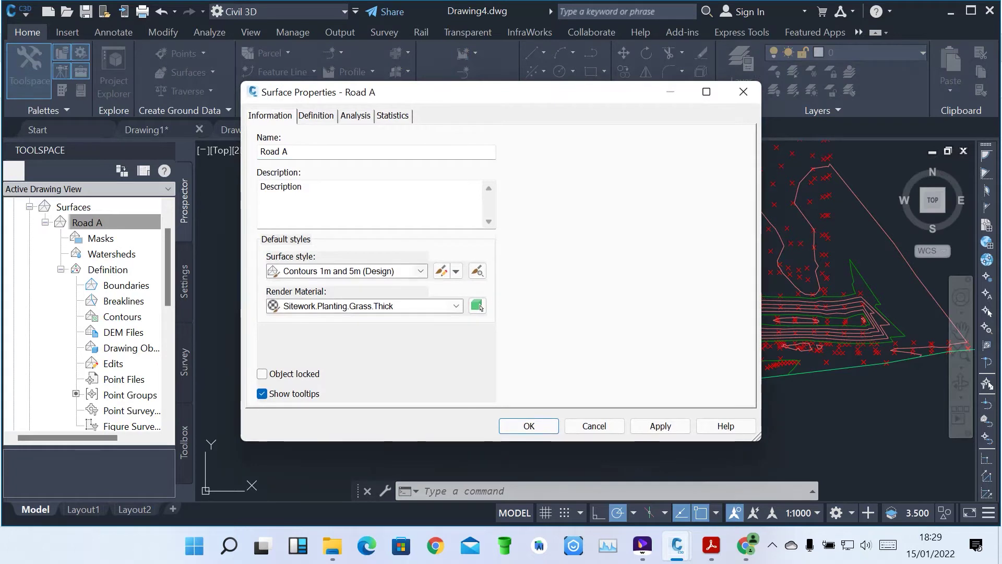
{"action": "left_click", "coordinate": [420, 271]}
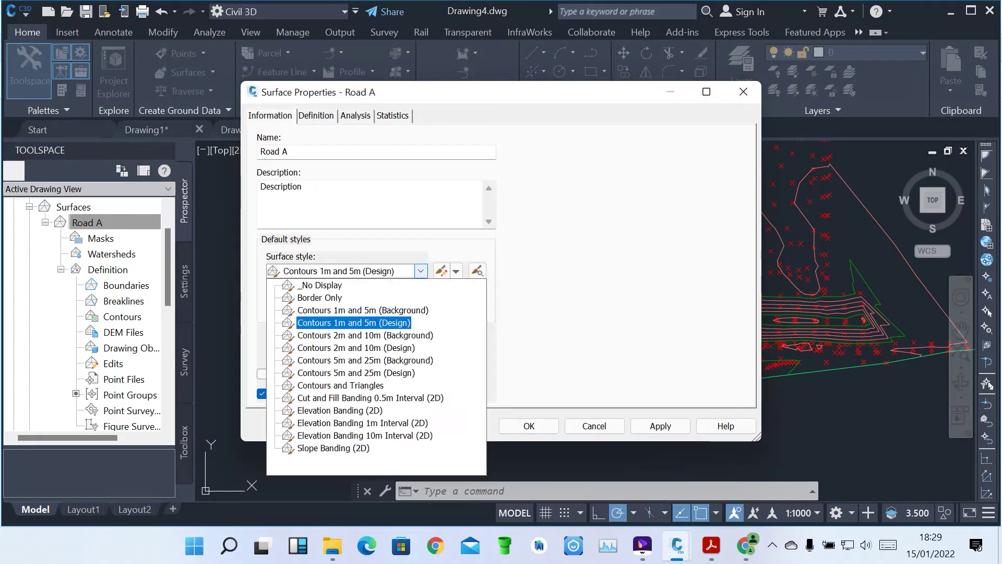
{"action": "key", "text": "Up"}
{"action": "key", "text": "Return"}
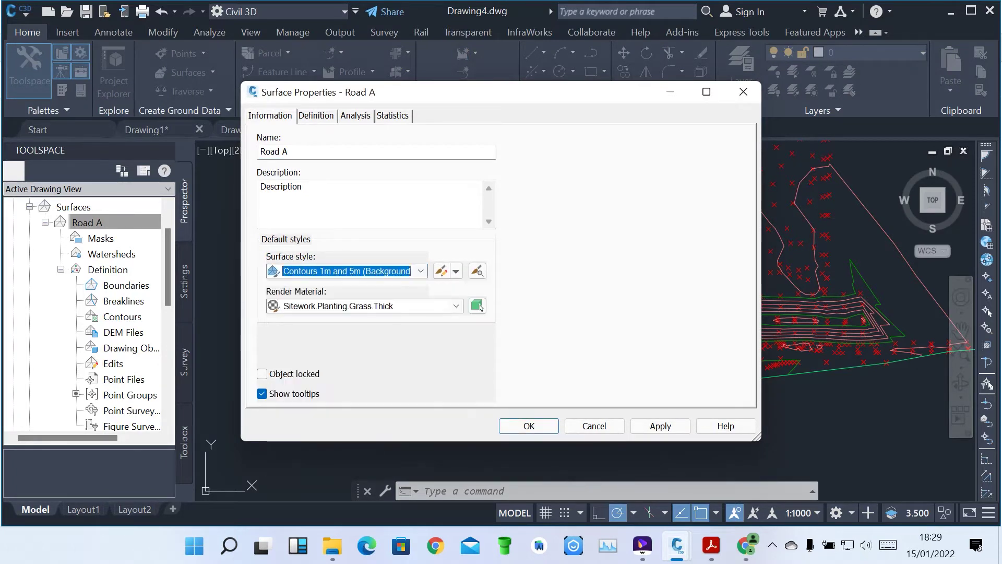
{"action": "key", "text": "alt+a"}
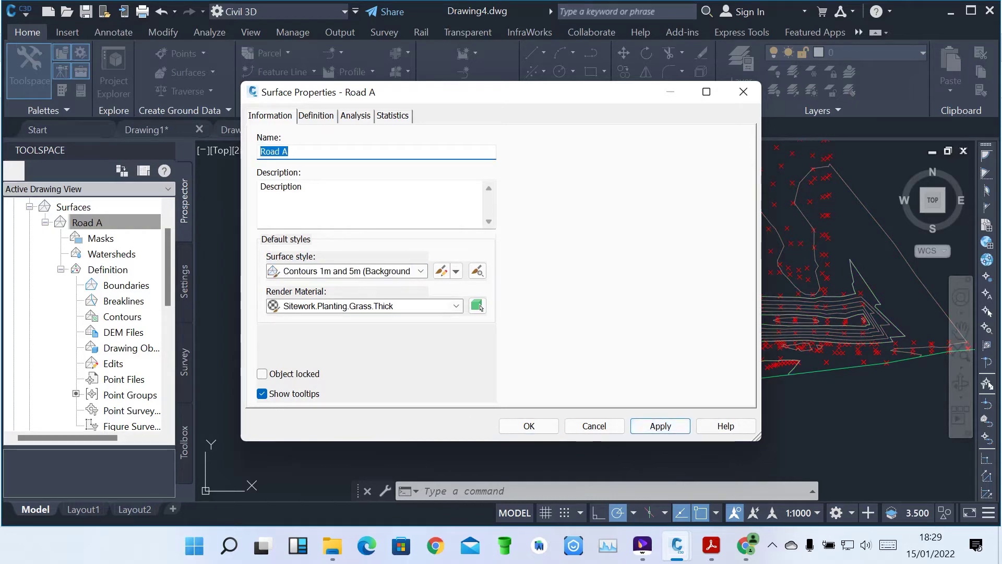
{"action": "left_click", "coordinate": [529, 425]}
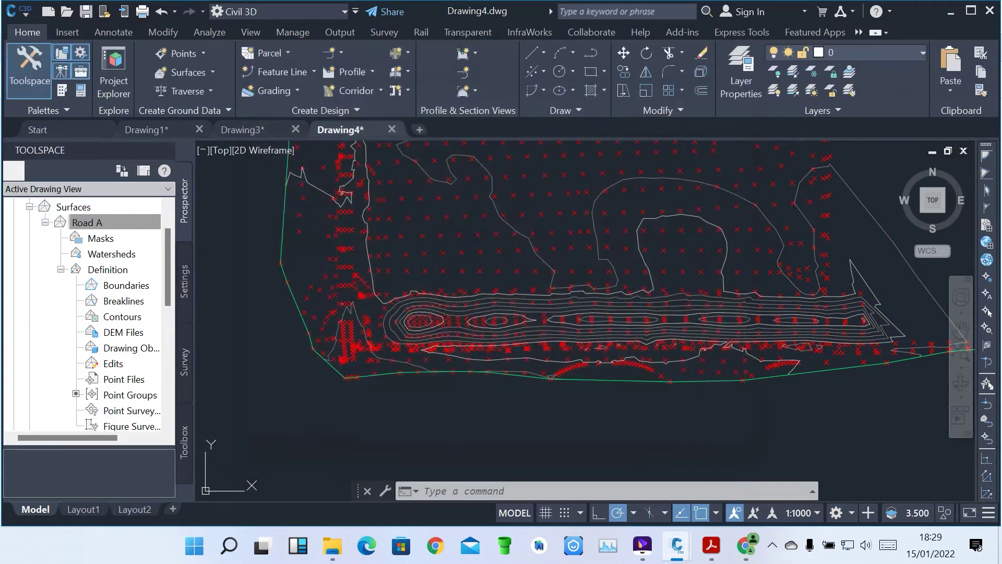
Inspect how the Road A contours display across the site in the background style
{"action": "scroll", "coordinate": [617, 329], "scroll_direction": "up", "scroll_amount": 6}
{"action": "scroll", "coordinate": [616, 329], "scroll_direction": "down", "scroll_amount": 8}
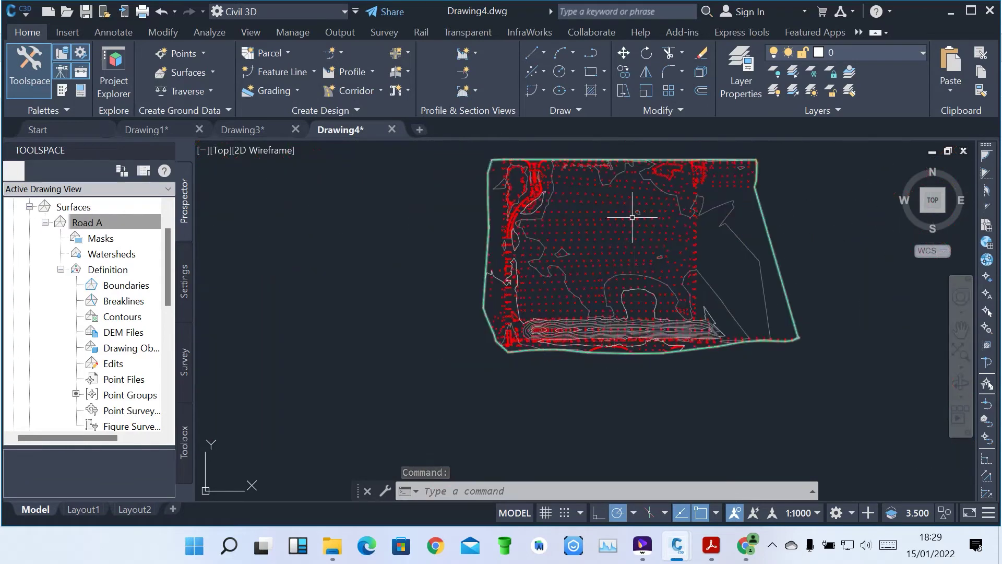
{"action": "scroll", "coordinate": [606, 172], "scroll_direction": "up", "scroll_amount": 5}
{"action": "scroll", "coordinate": [487, 263], "scroll_direction": "down", "scroll_amount": 8}
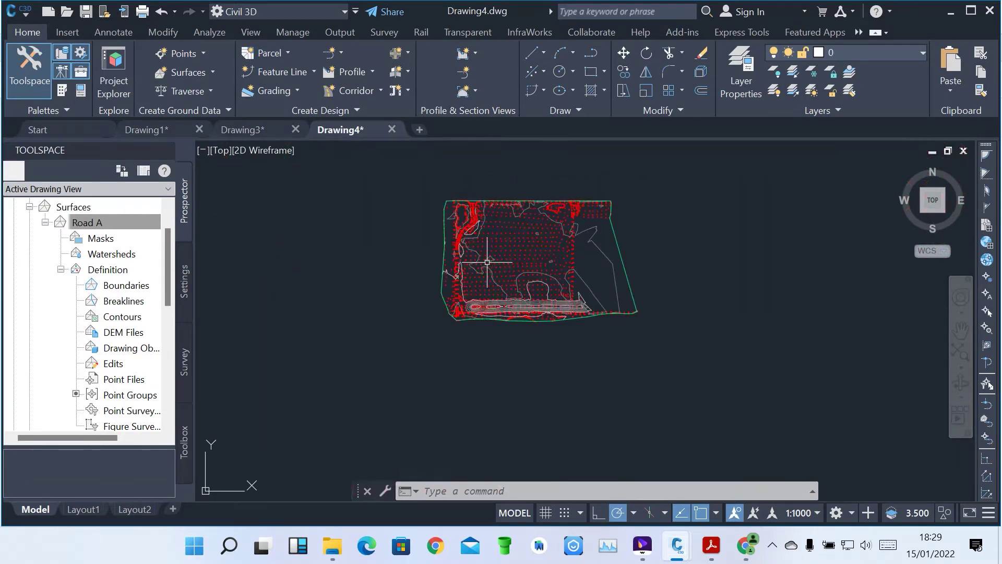
{"action": "scroll", "coordinate": [487, 263], "scroll_direction": "up", "scroll_amount": 5}
{"action": "scroll", "coordinate": [449, 303], "scroll_direction": "down", "scroll_amount": 6}
{"action": "scroll", "coordinate": [465, 317], "scroll_direction": "up", "scroll_amount": 2}
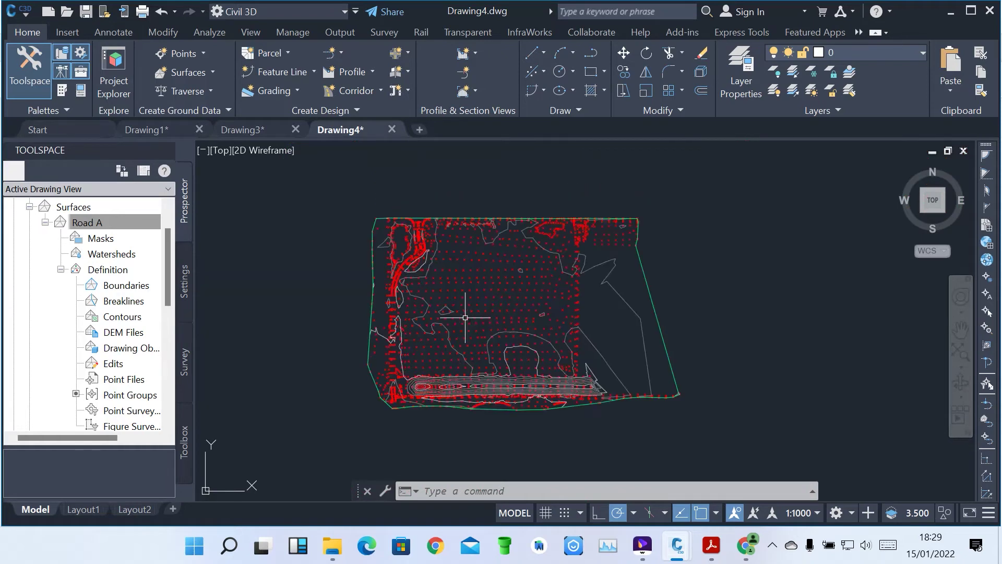
Set the Road A surface style back to Contours 1m and 5m (Design), apply it and check the redrawn contours
{"action": "left_click", "coordinate": [87, 222]}
{"action": "right_click", "coordinate": [120, 222]}
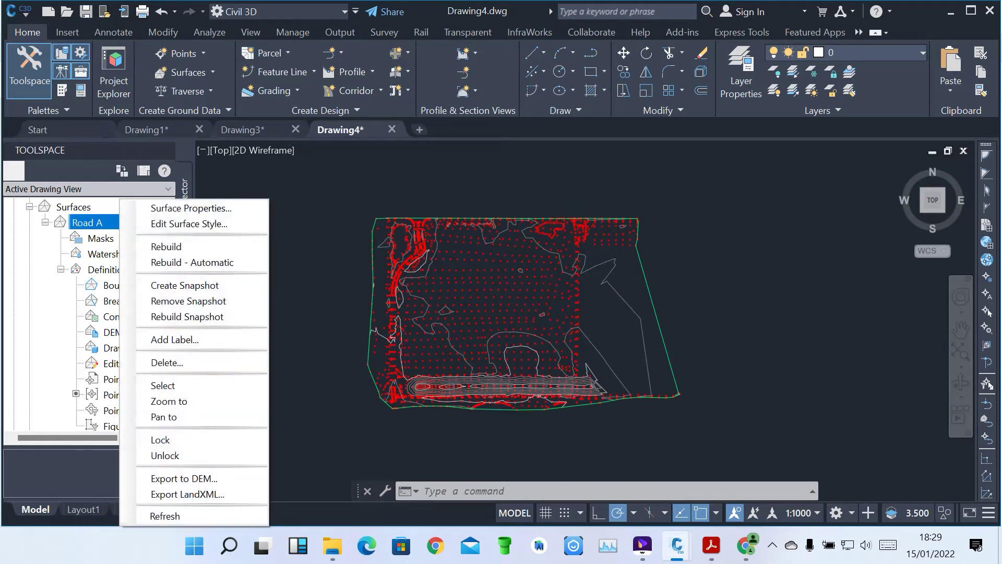
{"action": "left_click", "coordinate": [190, 207]}
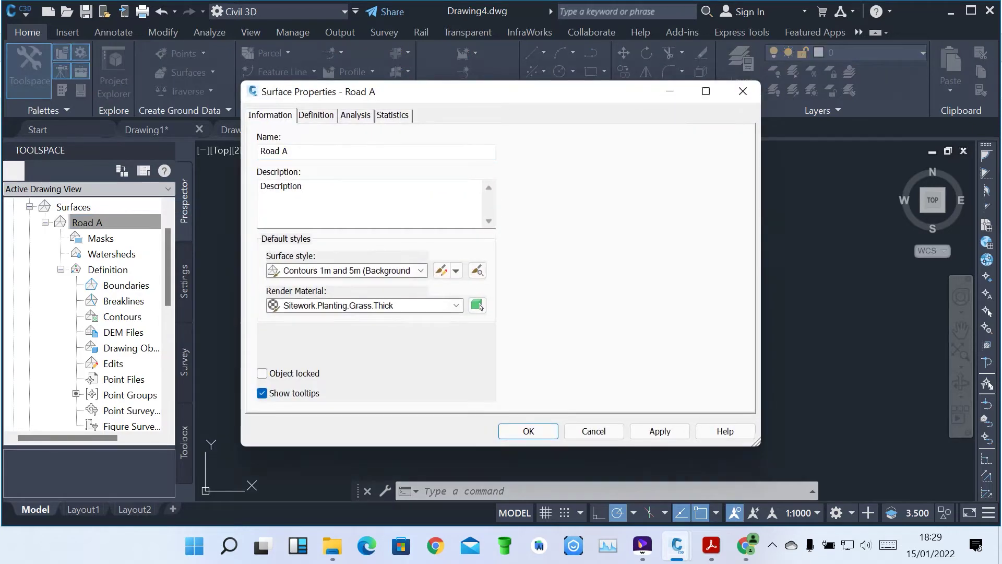
{"action": "left_click", "coordinate": [420, 271]}
{"action": "left_click", "coordinate": [352, 321]}
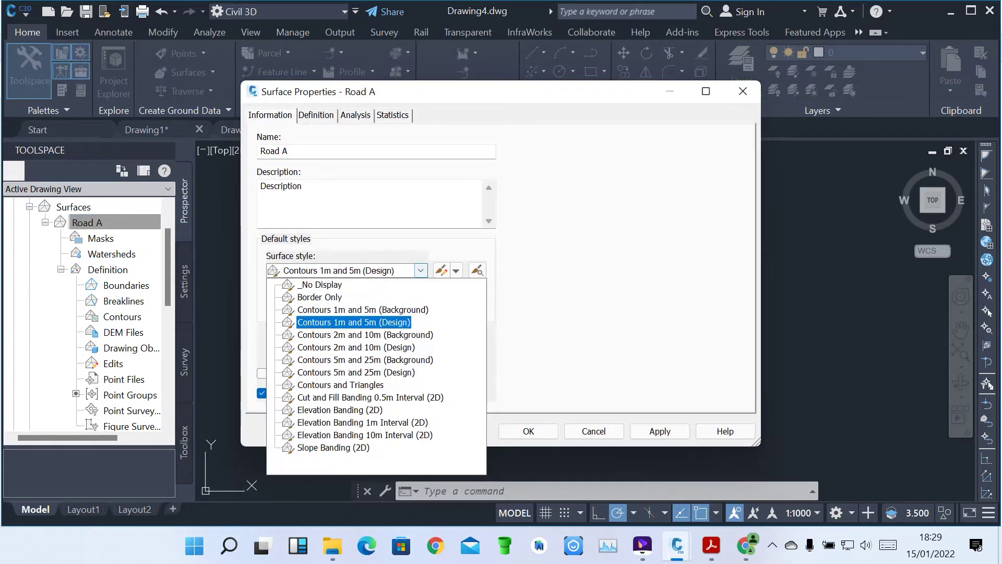
{"action": "left_click", "coordinate": [660, 431]}
{"action": "left_click", "coordinate": [528, 431]}
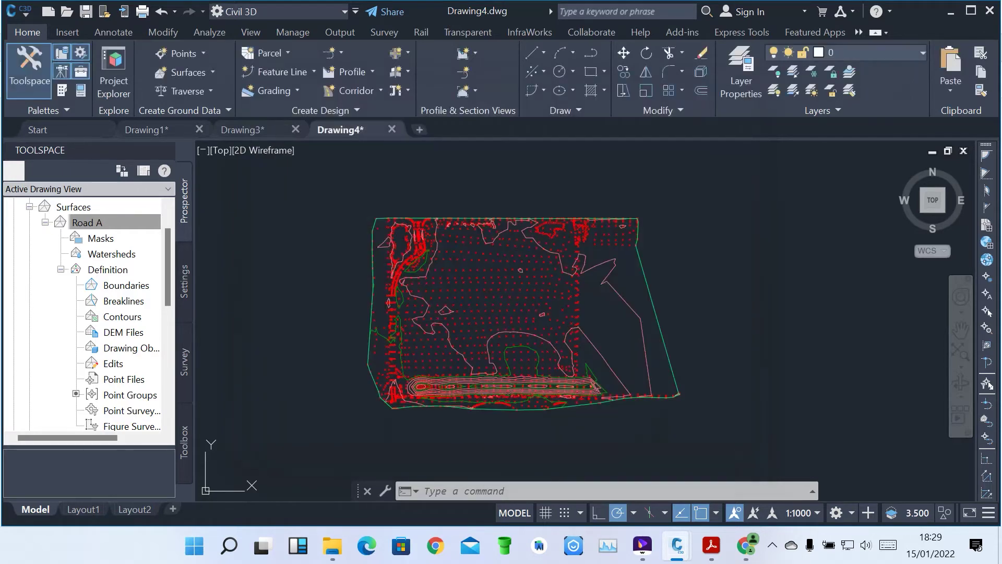
{"action": "scroll", "coordinate": [474, 394], "scroll_direction": "up", "scroll_amount": 4}
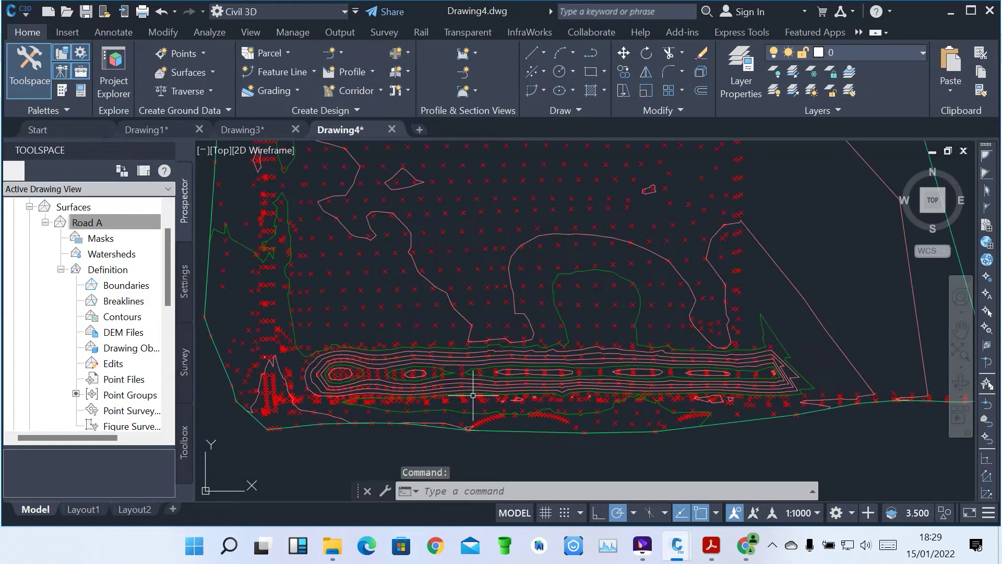
{"action": "scroll", "coordinate": [578, 416], "scroll_direction": "down", "scroll_amount": 4}
{"action": "scroll", "coordinate": [494, 299], "scroll_direction": "up", "scroll_amount": 4}
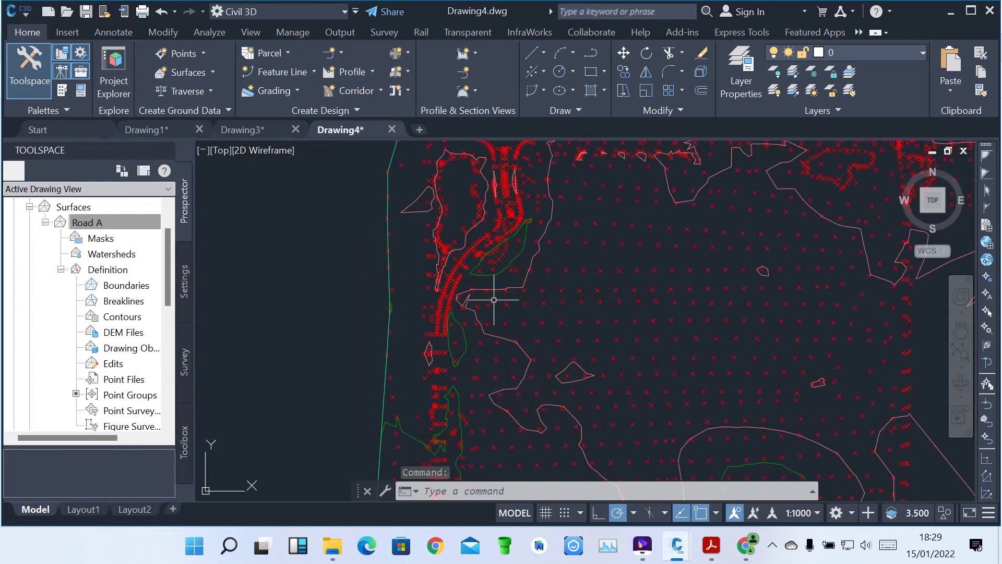
{"action": "scroll", "coordinate": [493, 300], "scroll_direction": "down", "scroll_amount": 5}
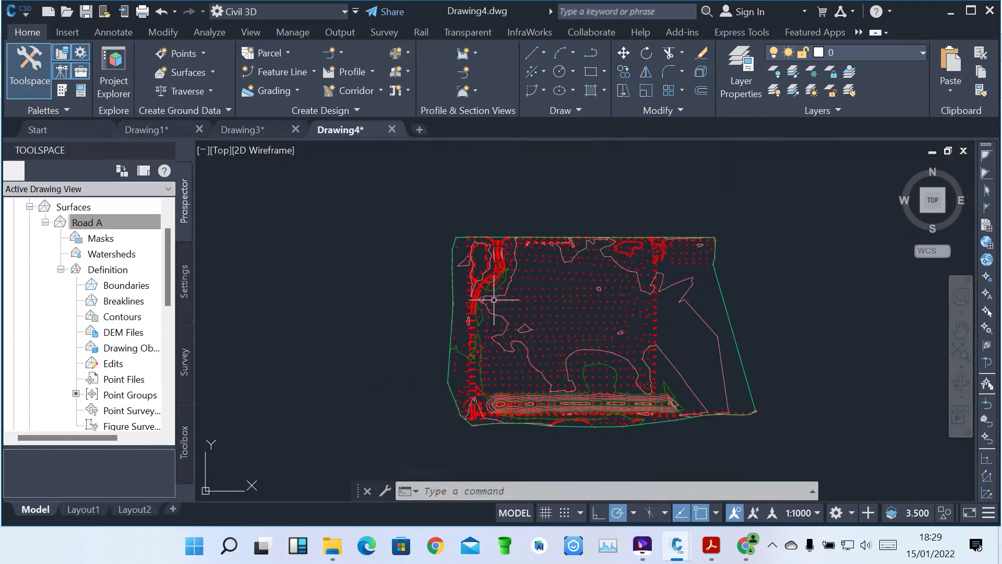
{"action": "scroll", "coordinate": [543, 384], "scroll_direction": "up", "scroll_amount": 2}
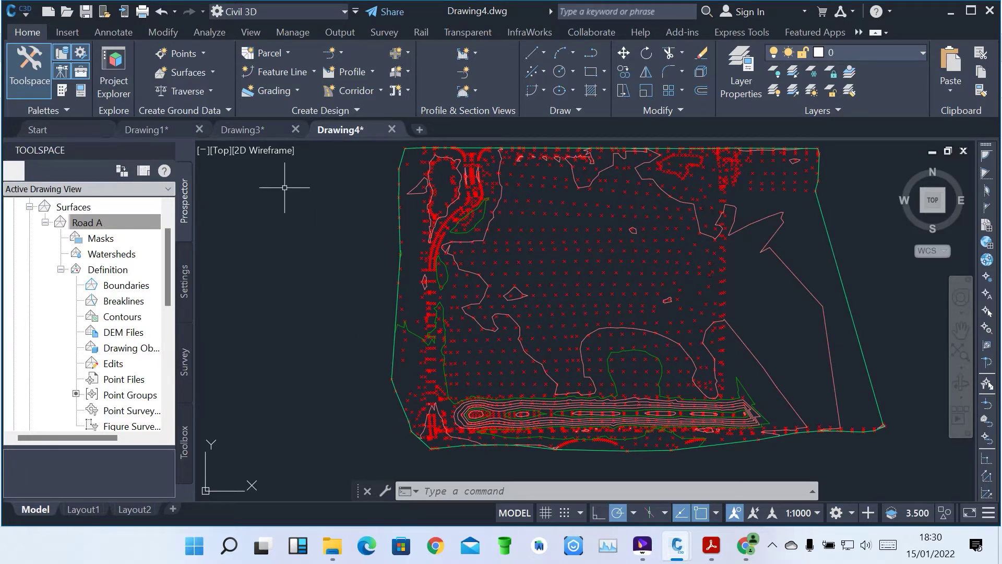
Display the Road A surface in the Realistic visual style from a southwest isometric view
{"action": "left_click", "coordinate": [264, 150]}
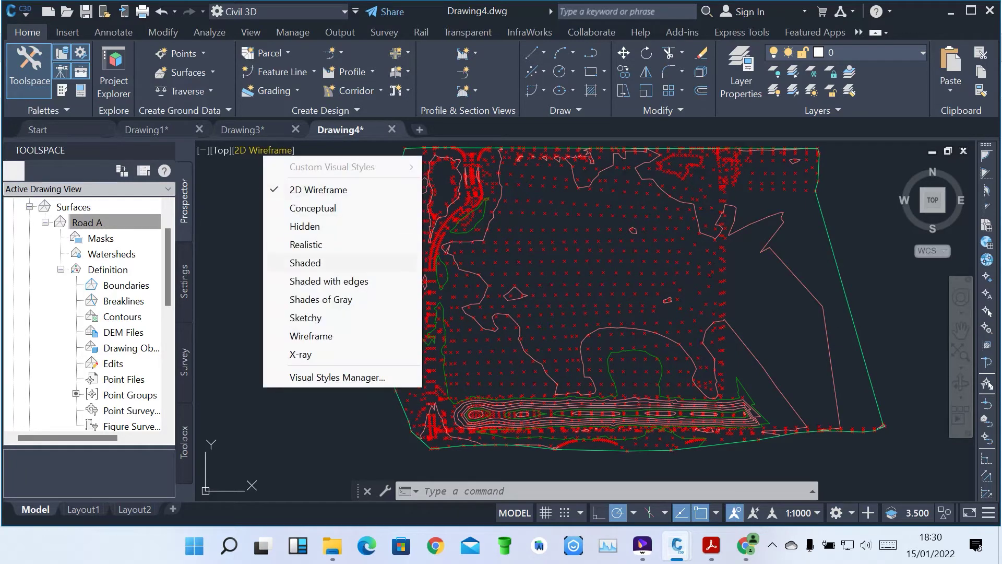
{"action": "left_click", "coordinate": [306, 244]}
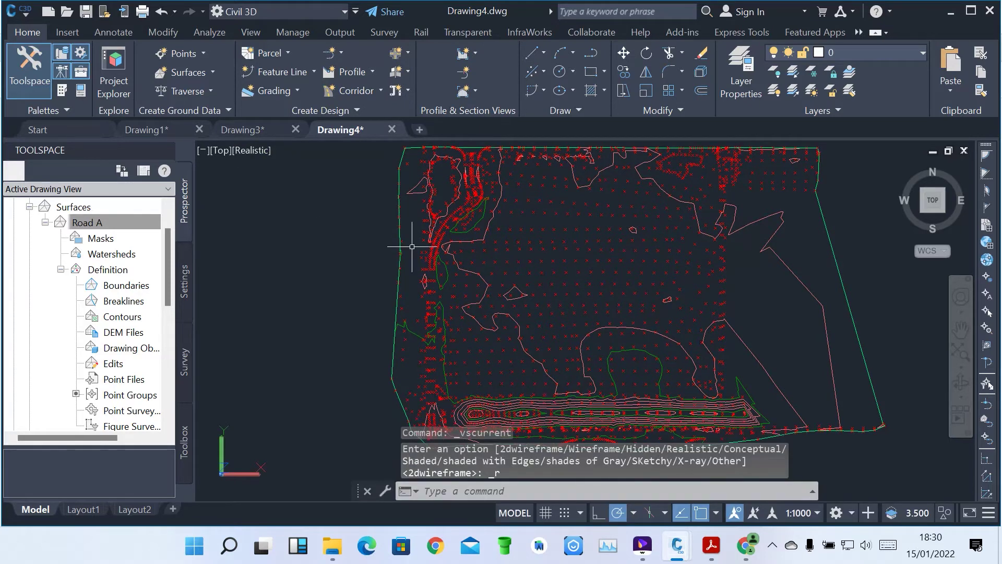
{"action": "left_click", "coordinate": [900, 166]}
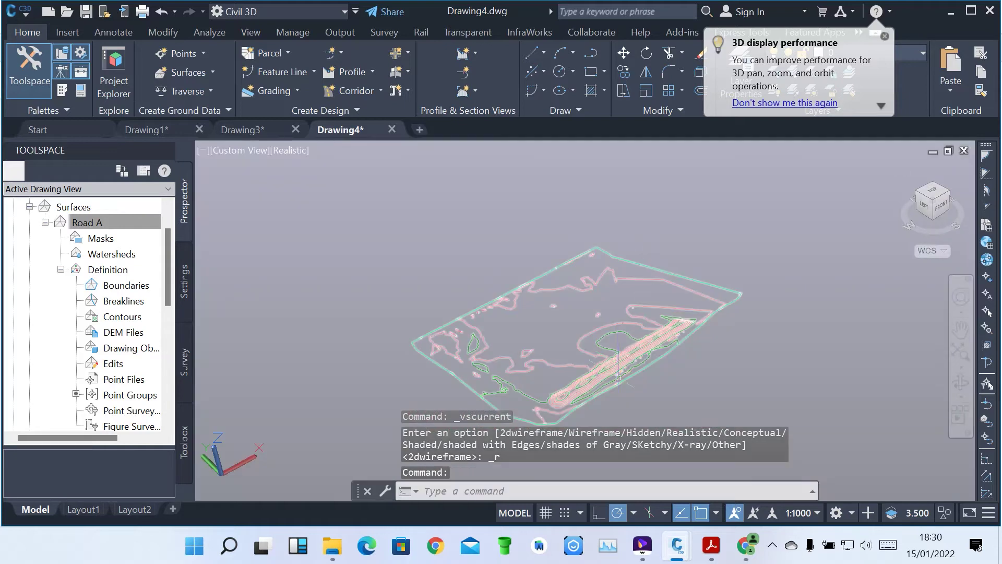
{"action": "scroll", "coordinate": [607, 409], "scroll_direction": "up", "scroll_amount": 2}
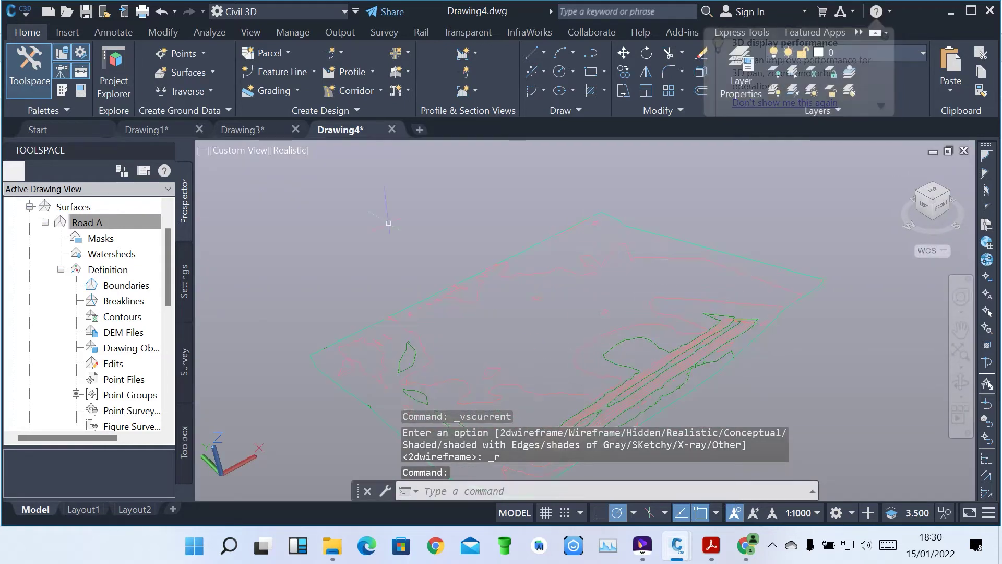
Switch the visual style to Conceptual and inspect the shaded Road A surface along the long southern strip
{"action": "left_click", "coordinate": [289, 151]}
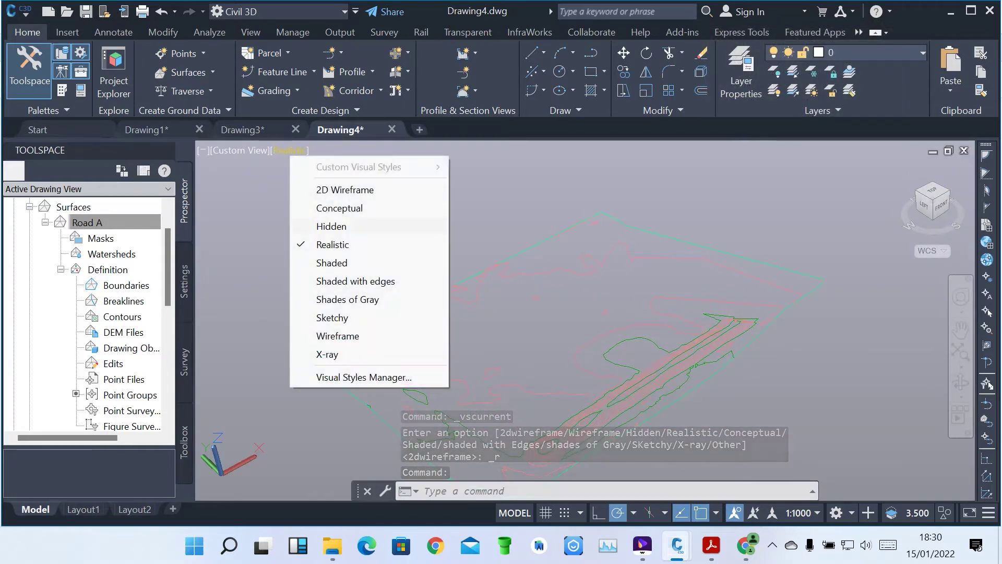
{"action": "left_click", "coordinate": [368, 207]}
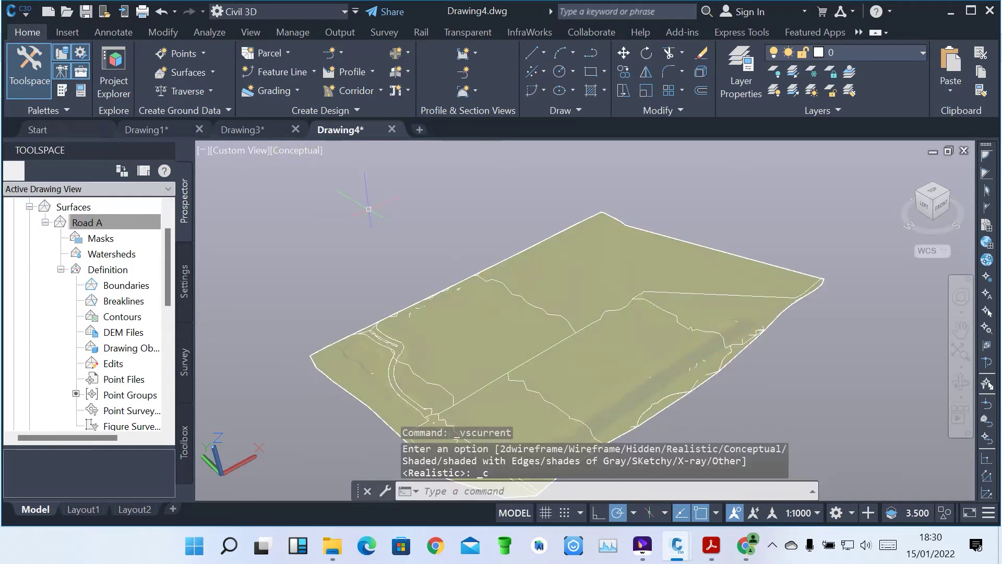
{"action": "scroll", "coordinate": [368, 209], "scroll_direction": "down", "scroll_amount": 2}
{"action": "scroll", "coordinate": [585, 315], "scroll_direction": "up", "scroll_amount": 4}
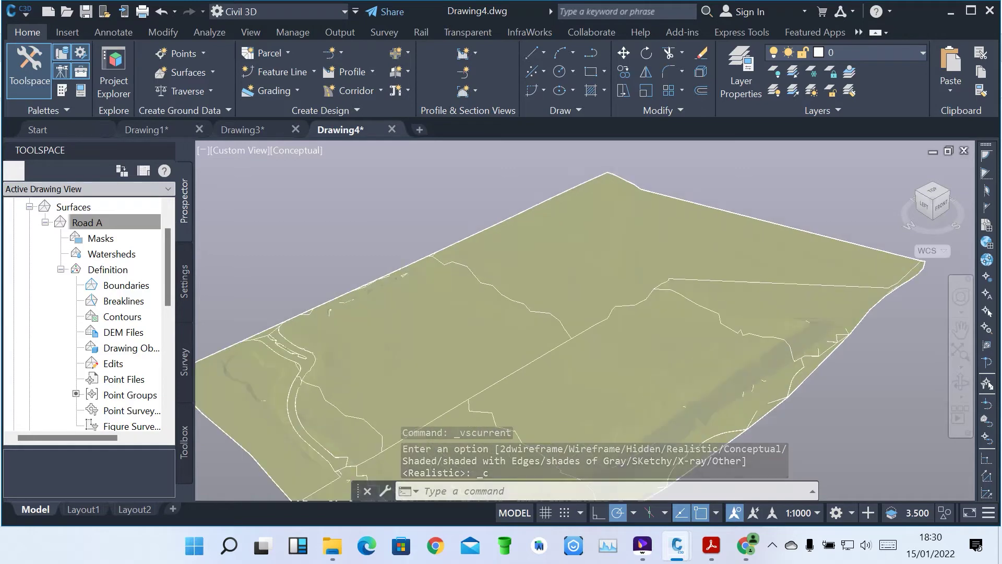
{"action": "scroll", "coordinate": [622, 313], "scroll_direction": "up", "scroll_amount": 1}
{"action": "middle_click_drag", "start_coordinate": [622, 313], "coordinate": [606, 188]}
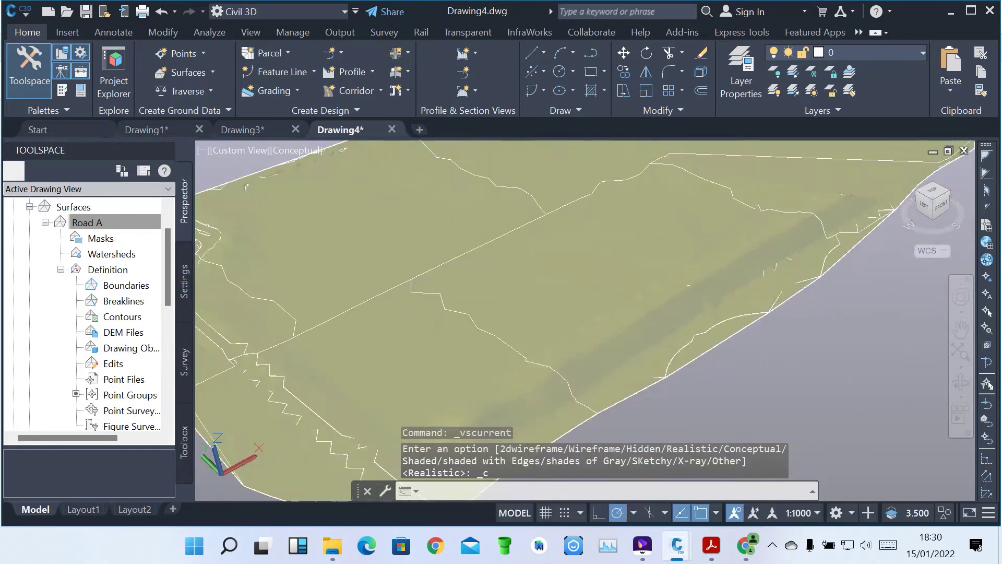
{"action": "scroll", "coordinate": [629, 382], "scroll_direction": "up", "scroll_amount": 3}
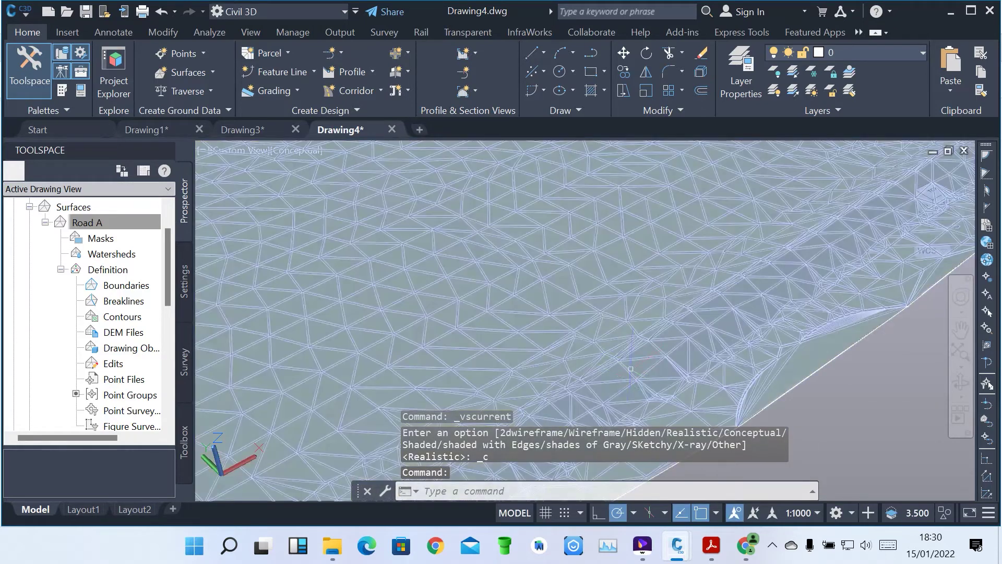
{"action": "scroll", "coordinate": [625, 351], "scroll_direction": "down", "scroll_amount": 5}
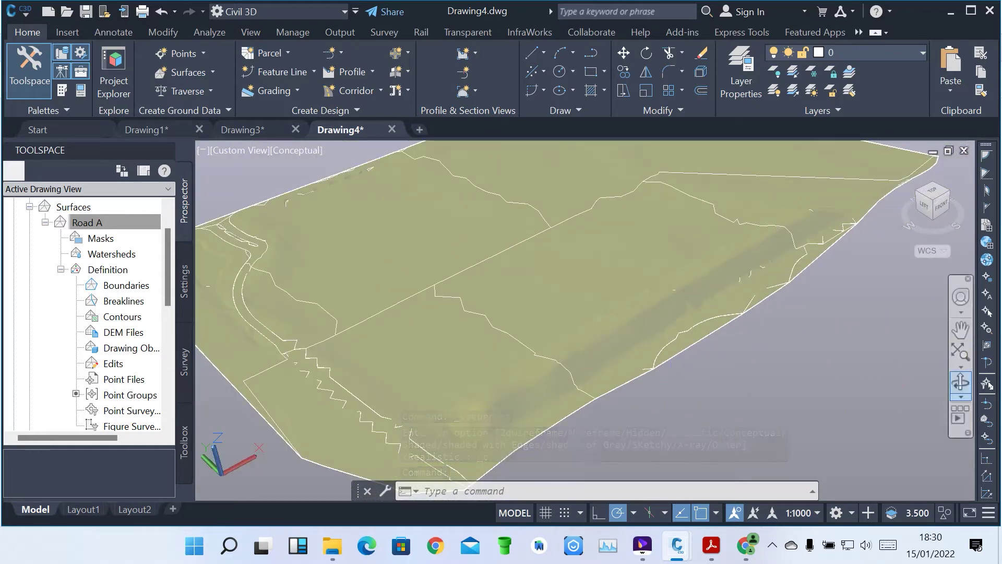
Orbit the shaded Road A surface to examine its western side and the terrain around the curved road
{"action": "left_click", "coordinate": [960, 382]}
{"action": "left_click_drag", "start_coordinate": [845, 366], "coordinate": [856, 318]}
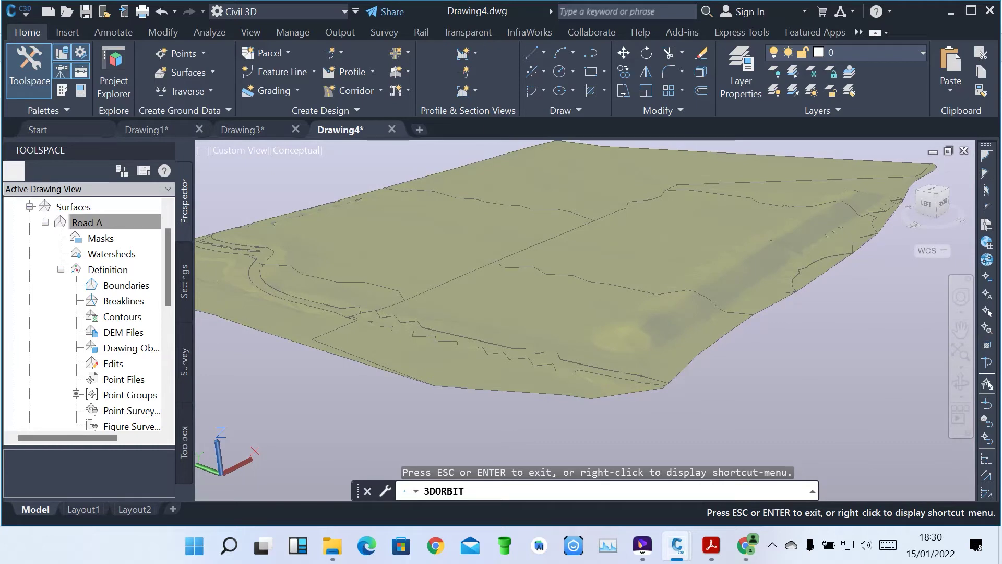
{"action": "left_click_drag", "start_coordinate": [970, 165], "coordinate": [970, 165]}
{"action": "left_click_drag", "start_coordinate": [600, 313], "coordinate": [580, 306]}
{"action": "scroll", "coordinate": [580, 305], "scroll_direction": "up", "scroll_amount": 3}
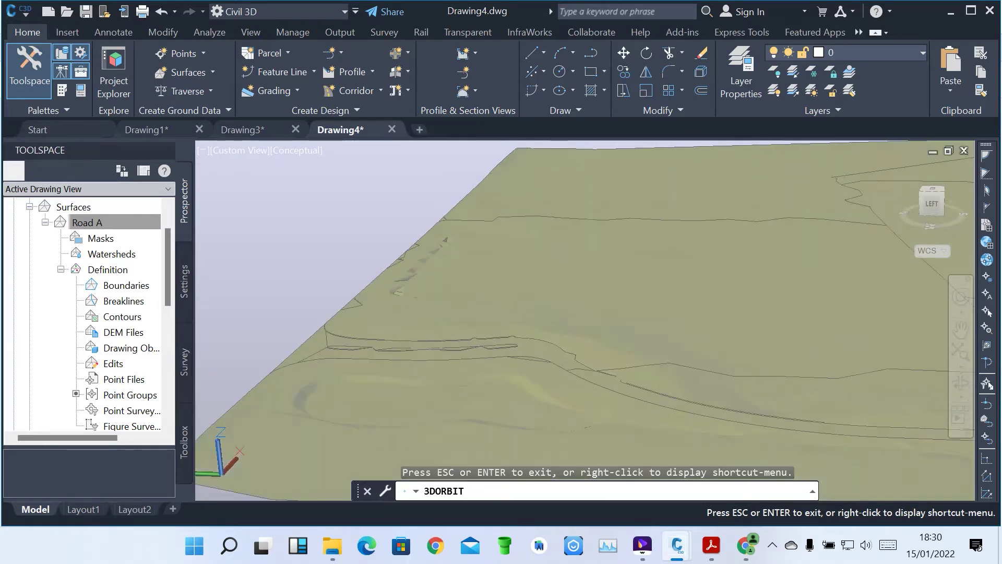
{"action": "scroll", "coordinate": [580, 306], "scroll_direction": "down", "scroll_amount": 3}
{"action": "scroll", "coordinate": [584, 319], "scroll_direction": "down", "scroll_amount": 2}
{"action": "scroll", "coordinate": [583, 320], "scroll_direction": "up", "scroll_amount": 4}
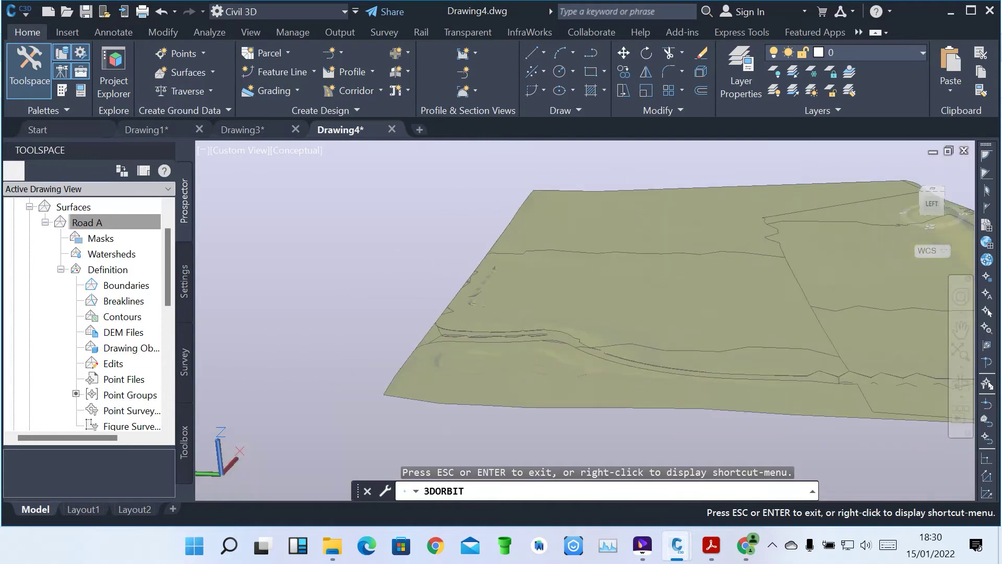
{"action": "left_click_drag", "start_coordinate": [970, 165], "coordinate": [970, 165]}
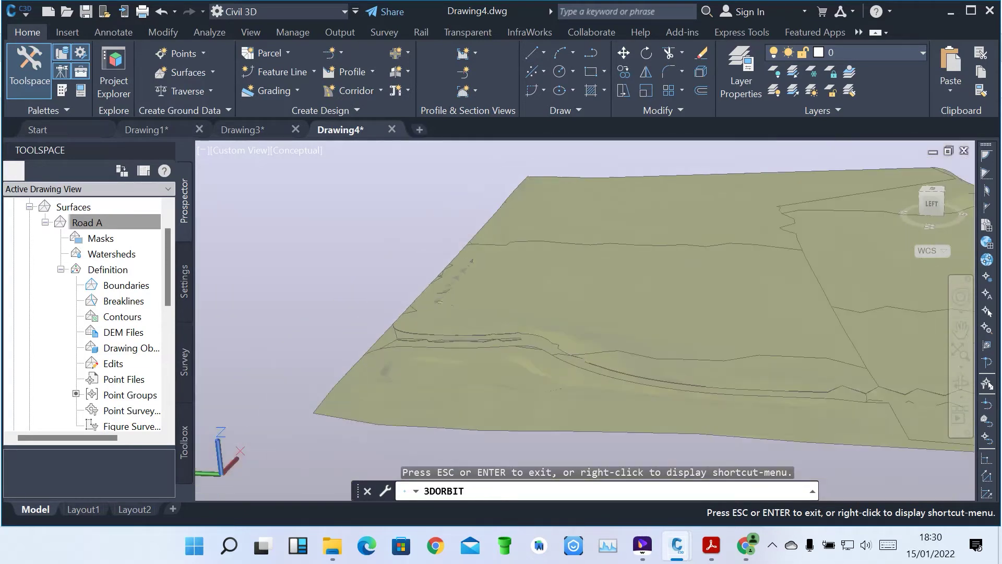
{"action": "left_click_drag", "start_coordinate": [584, 321], "coordinate": [439, 353]}
Orbit around the southern strip's western end, the northern edge and the whole Road A surface, and end the orbit
{"action": "scroll", "coordinate": [584, 318], "scroll_direction": "down", "scroll_amount": 2}
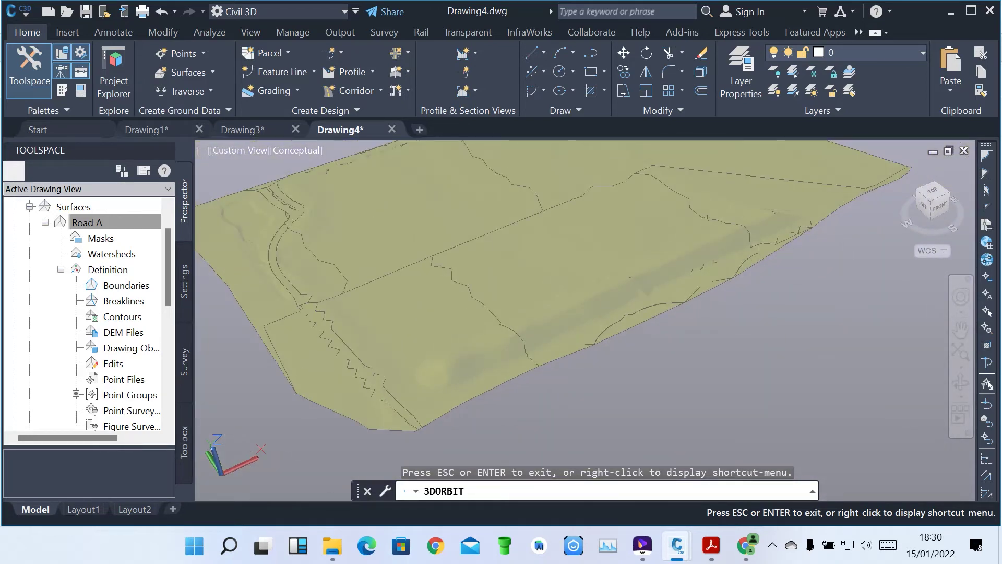
{"action": "scroll", "coordinate": [585, 319], "scroll_direction": "up", "scroll_amount": 2}
{"action": "left_click_drag", "start_coordinate": [585, 319], "coordinate": [655, 271]}
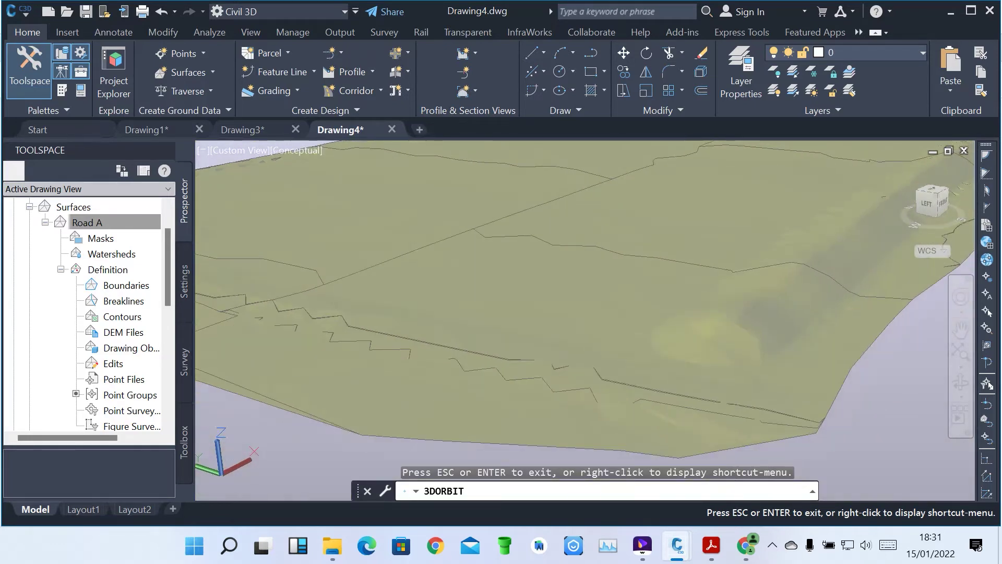
{"action": "left_click_drag", "start_coordinate": [585, 313], "coordinate": [585, 313]}
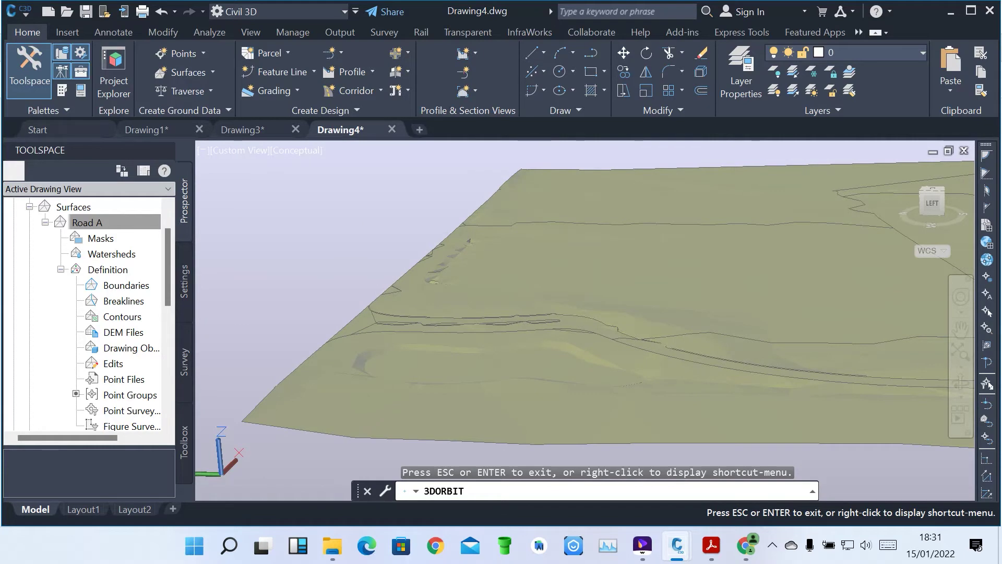
{"action": "left_click_drag", "start_coordinate": [584, 314], "coordinate": [556, 338]}
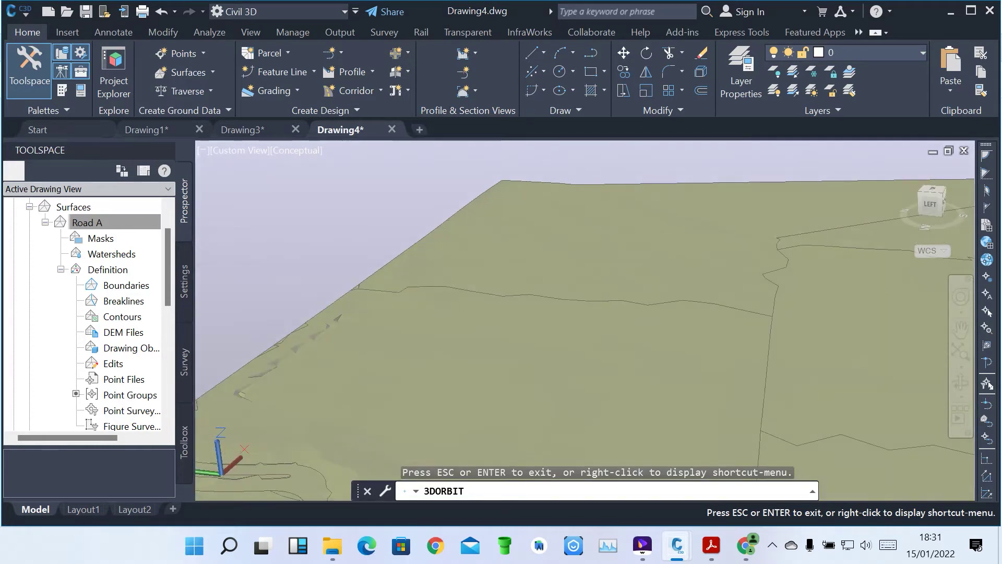
{"action": "scroll", "coordinate": [574, 293], "scroll_direction": "up", "scroll_amount": 2}
{"action": "left_click_drag", "start_coordinate": [574, 293], "coordinate": [657, 334]}
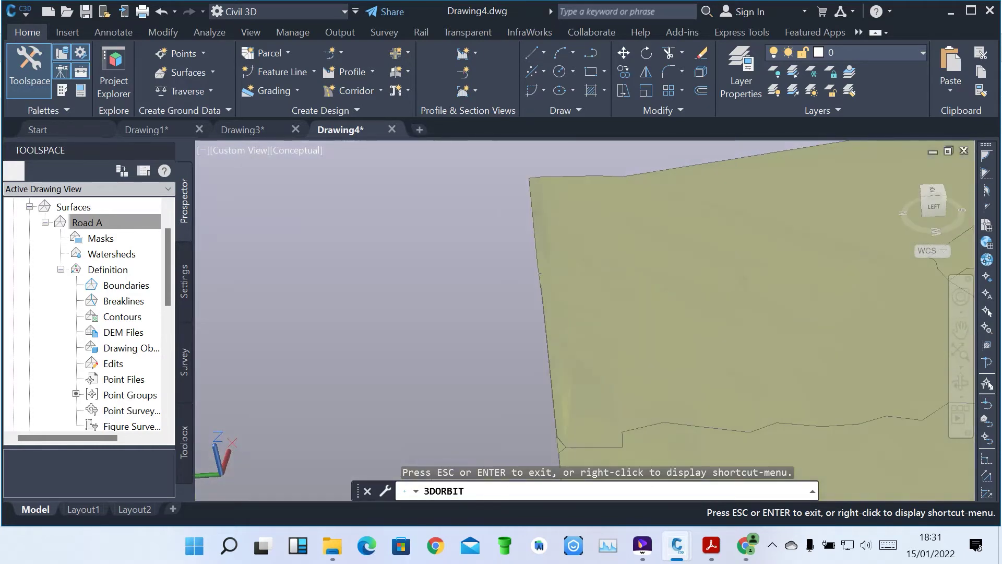
{"action": "scroll", "coordinate": [582, 313], "scroll_direction": "down", "scroll_amount": 6}
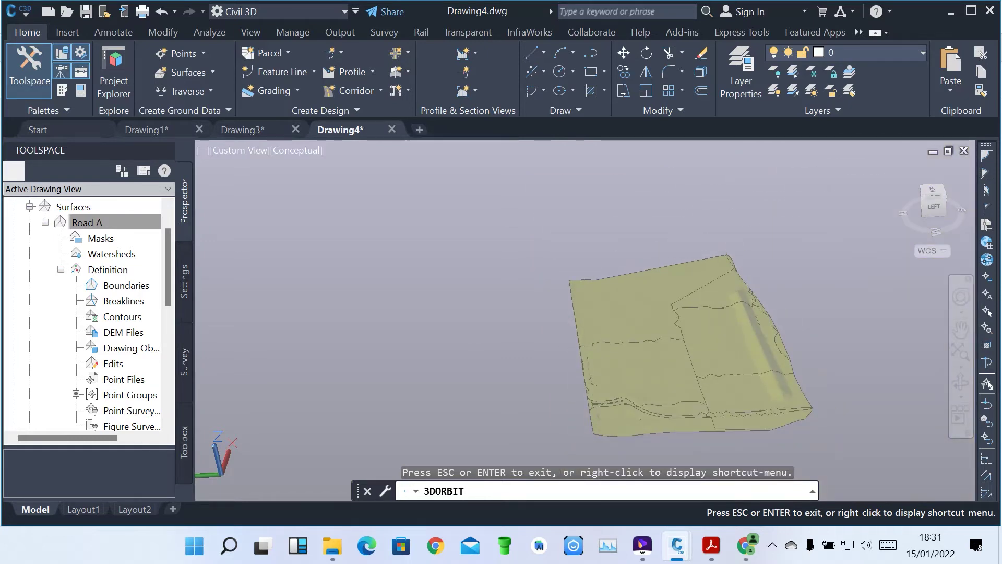
{"action": "scroll", "coordinate": [581, 311], "scroll_direction": "up", "scroll_amount": 2}
{"action": "left_click_drag", "start_coordinate": [679, 313], "coordinate": [506, 295]}
{"action": "left_click_drag", "start_coordinate": [559, 239], "coordinate": [559, 240]}
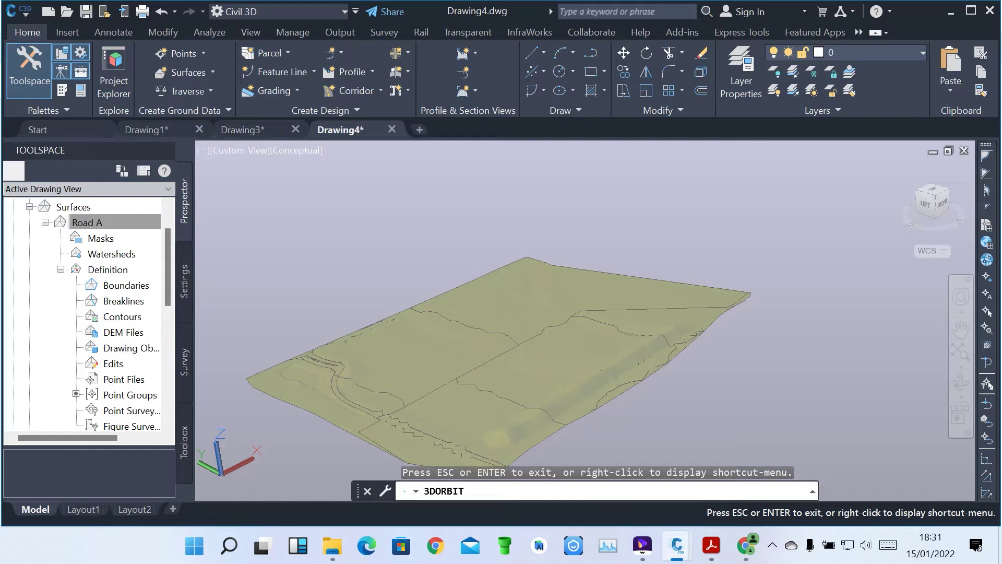
{"action": "key", "text": "Escape"}
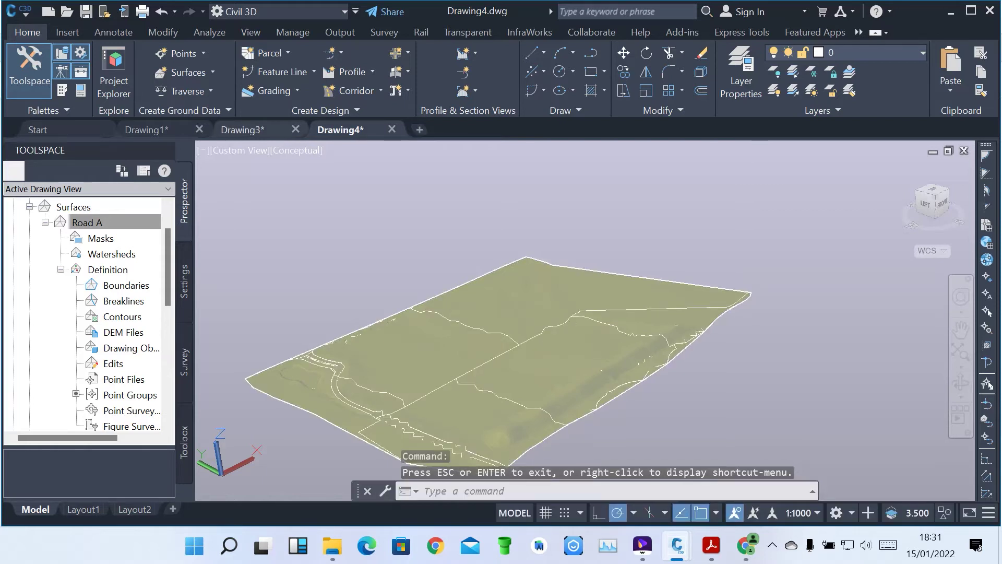
Return the viewport to the Top view and set its visual style back to 2D Wireframe
{"action": "left_click", "coordinate": [241, 150]}
{"action": "left_click", "coordinate": [259, 190]}
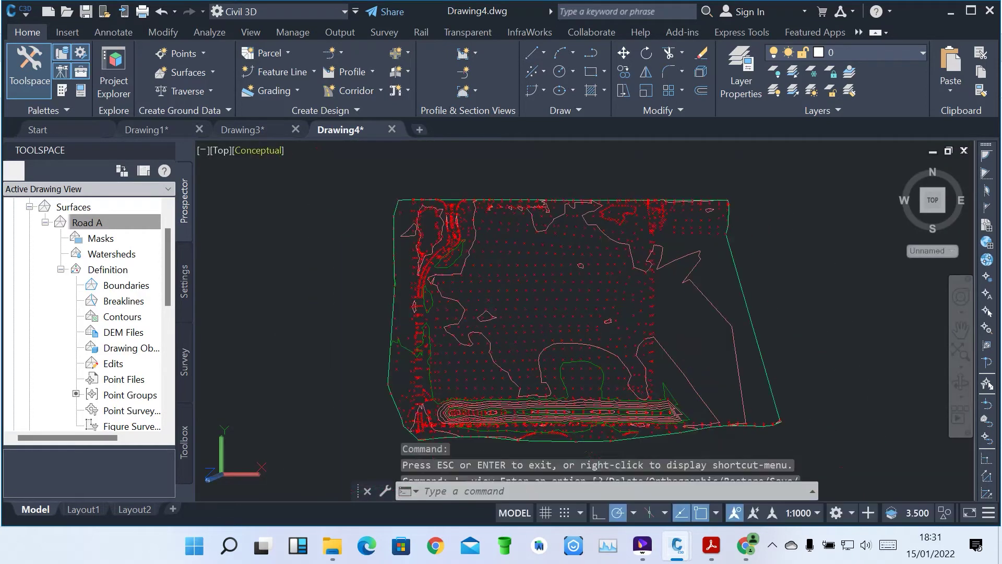
{"action": "left_click", "coordinate": [258, 152]}
{"action": "left_click", "coordinate": [261, 161]}
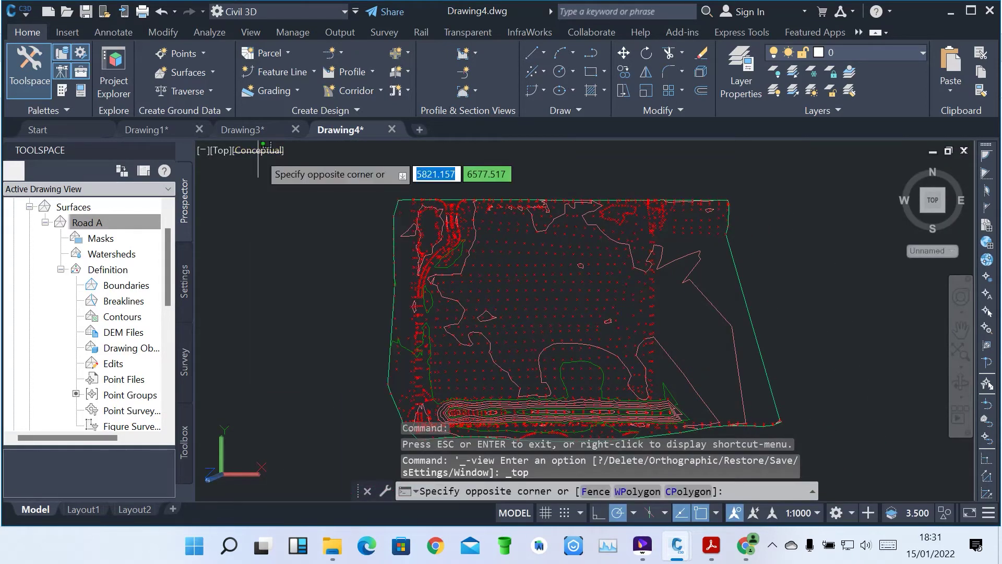
{"action": "left_click", "coordinate": [261, 162]}
{"action": "left_click", "coordinate": [260, 151]}
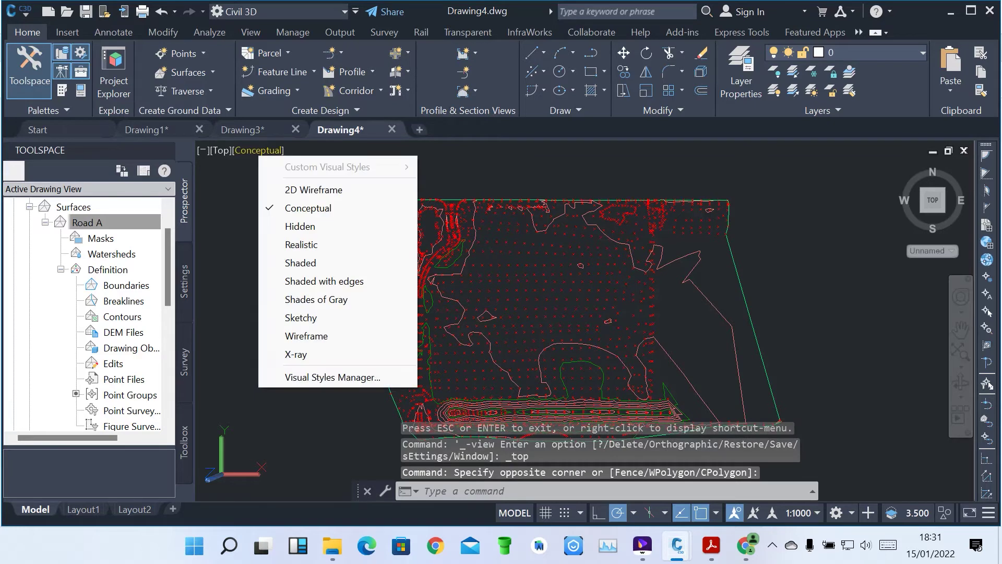
{"action": "left_click", "coordinate": [314, 189]}
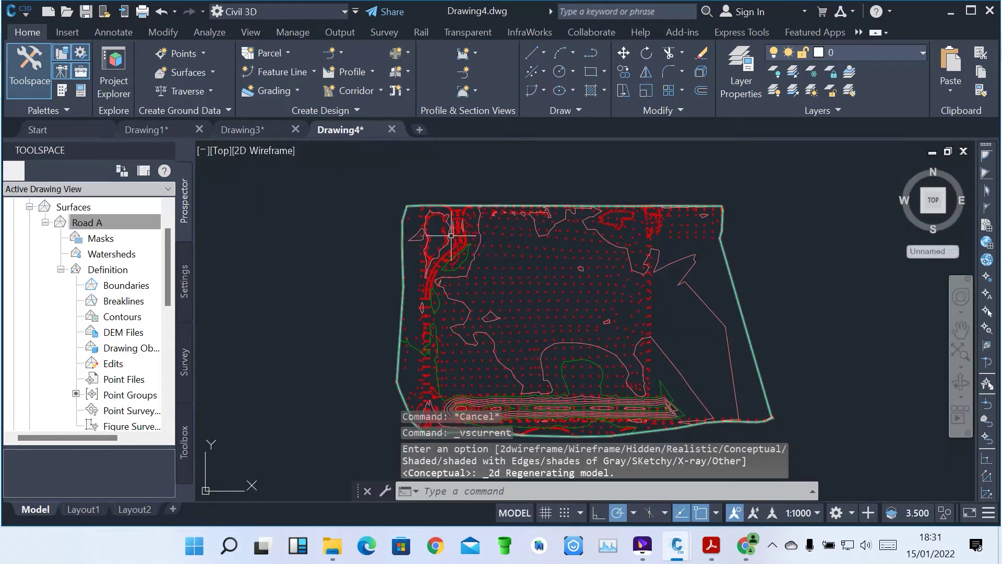
Examine the Road A contours along the southern strip and check the surface elevation at its western end
{"action": "scroll", "coordinate": [467, 236], "scroll_direction": "down", "scroll_amount": 2}
{"action": "scroll", "coordinate": [515, 309], "scroll_direction": "up", "scroll_amount": 2}
{"action": "scroll", "coordinate": [515, 309], "scroll_direction": "down", "scroll_amount": 2}
{"action": "scroll", "coordinate": [515, 309], "scroll_direction": "up", "scroll_amount": 3}
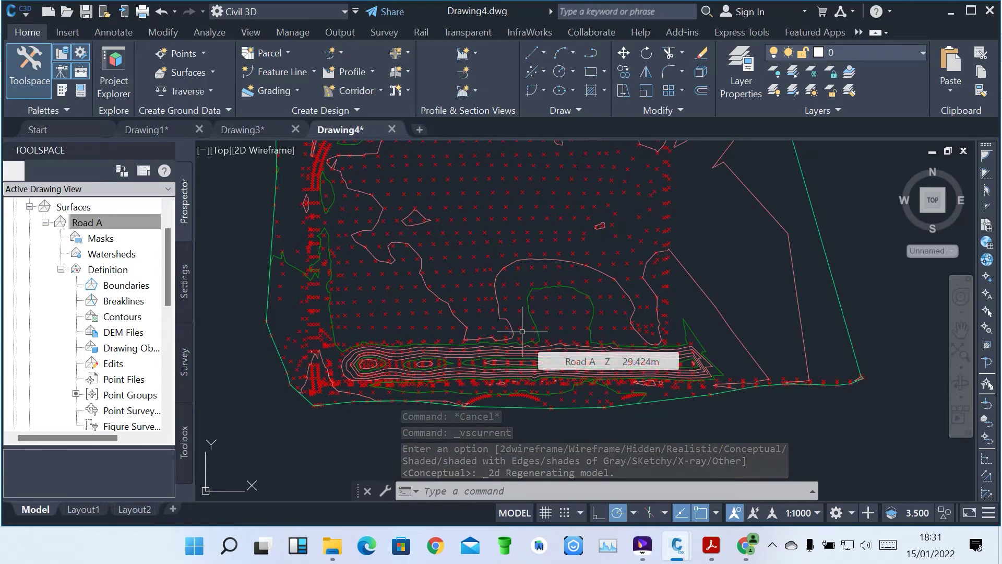
{"action": "scroll", "coordinate": [478, 360], "scroll_direction": "up", "scroll_amount": 3}
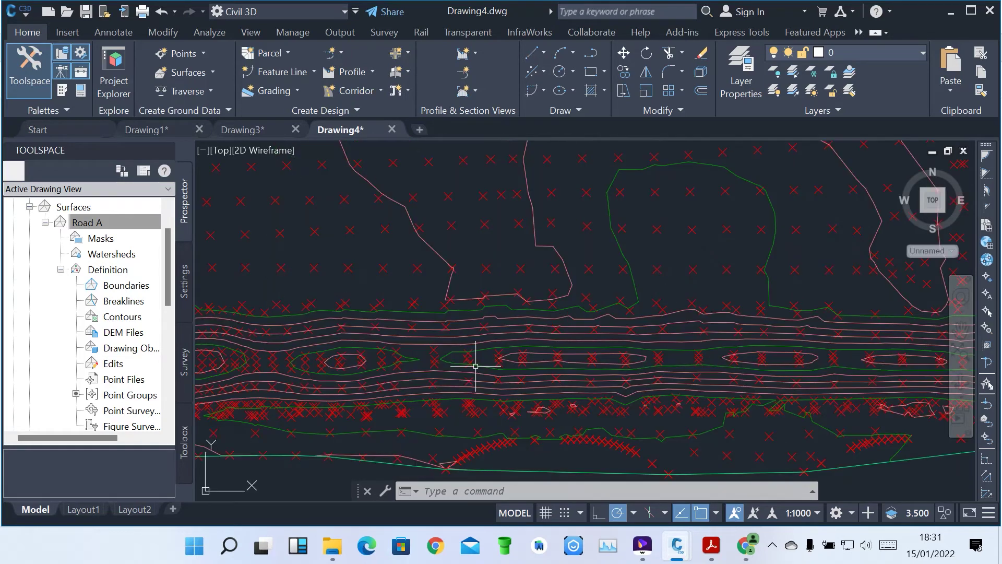
{"action": "scroll", "coordinate": [478, 360], "scroll_direction": "down", "scroll_amount": 3}
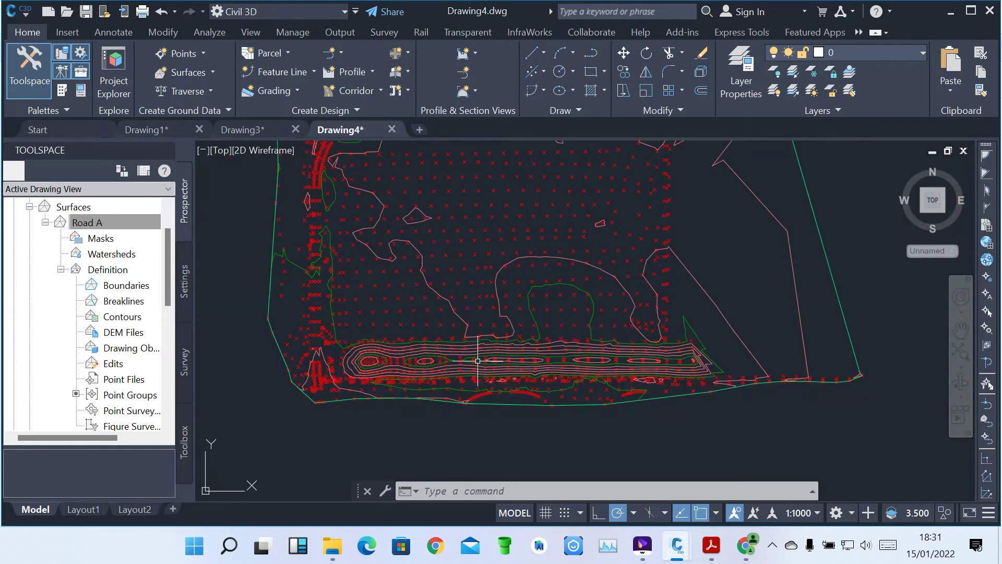
{"action": "scroll", "coordinate": [346, 359], "scroll_direction": "up", "scroll_amount": 4}
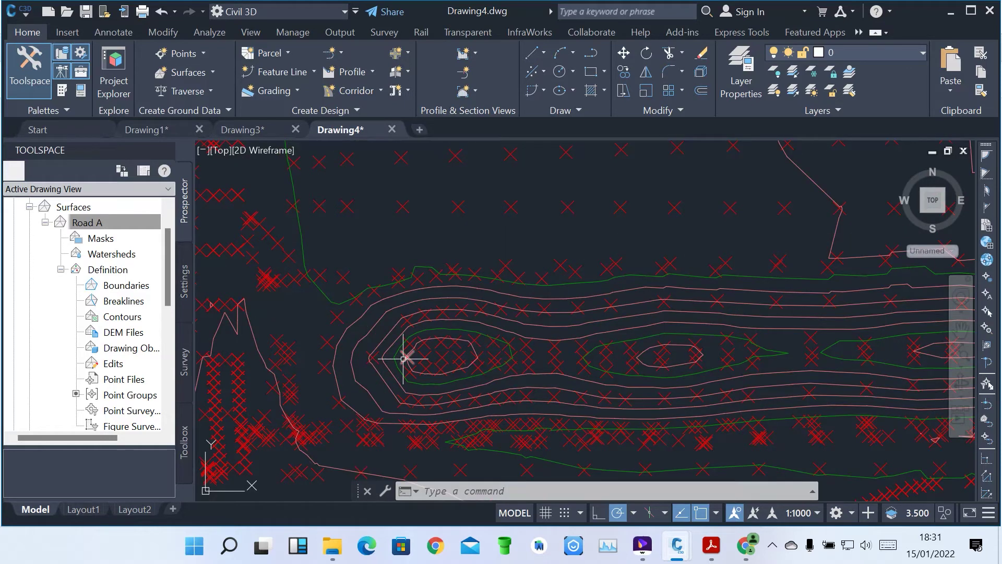
{"action": "mouse_move", "coordinate": [380, 356]}
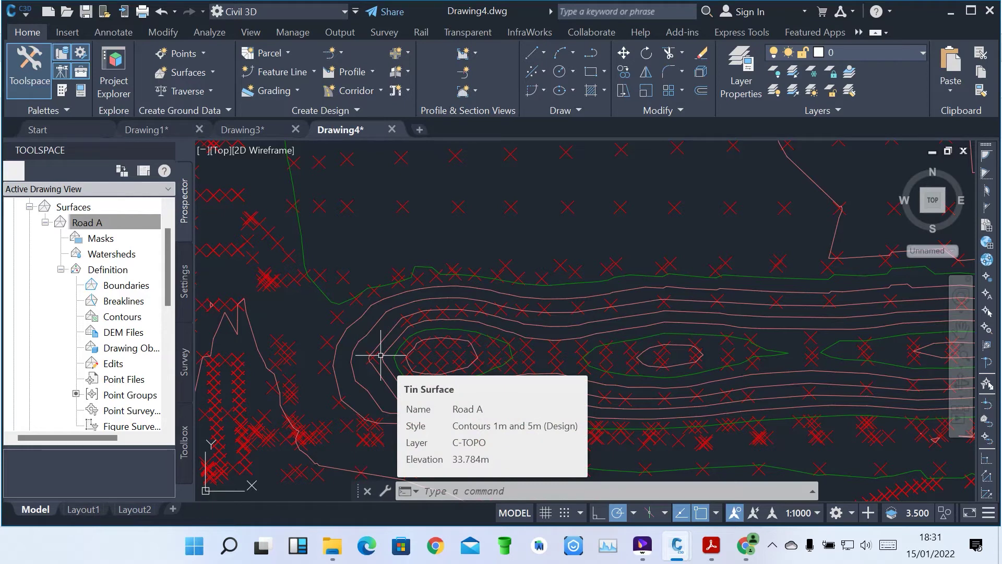
{"action": "scroll", "coordinate": [381, 356], "scroll_direction": "down", "scroll_amount": 5}
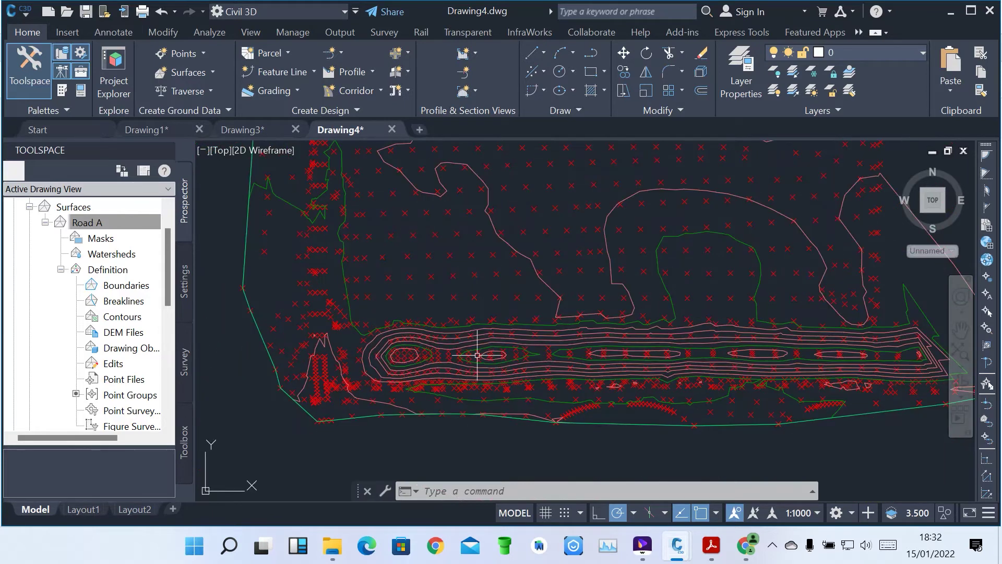
Examine the Road A contours around the curved road in the northwest and across the whole site
{"action": "scroll", "coordinate": [436, 206], "scroll_direction": "up", "scroll_amount": 8}
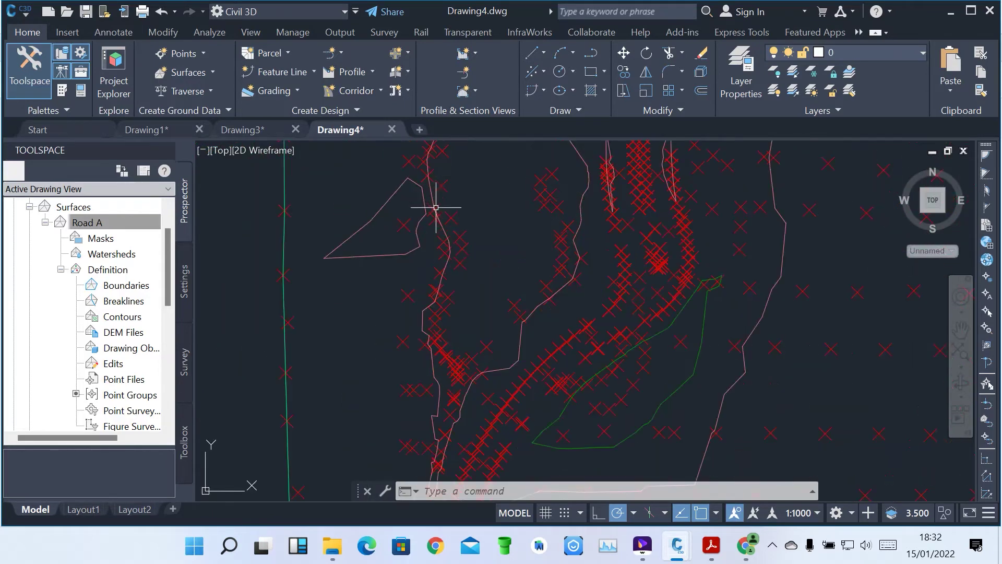
{"action": "scroll", "coordinate": [409, 340], "scroll_direction": "down", "scroll_amount": 4}
{"action": "scroll", "coordinate": [392, 254], "scroll_direction": "down", "scroll_amount": 4}
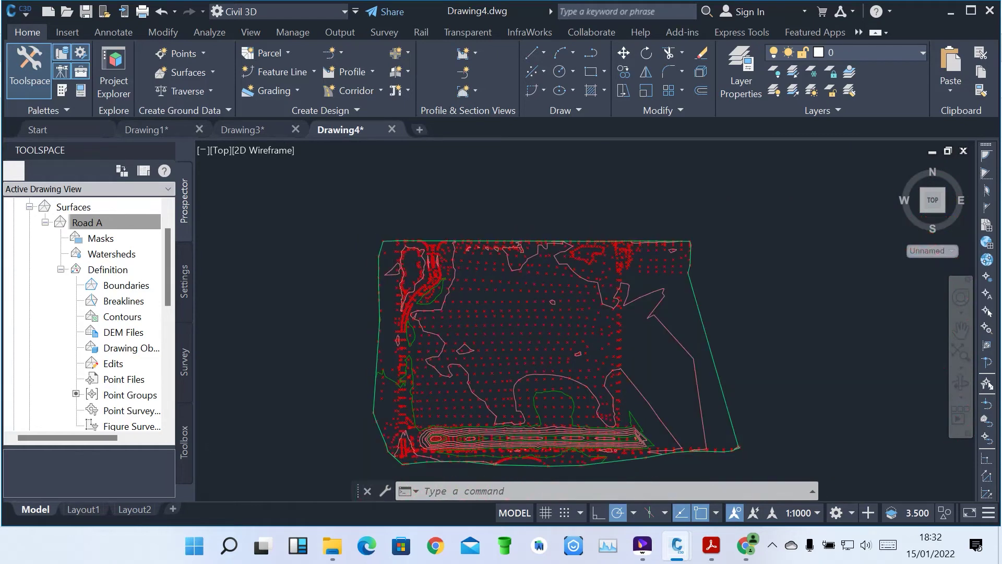
{"action": "scroll", "coordinate": [515, 326], "scroll_direction": "up", "scroll_amount": 4}
{"action": "scroll", "coordinate": [600, 293], "scroll_direction": "down", "scroll_amount": 4}
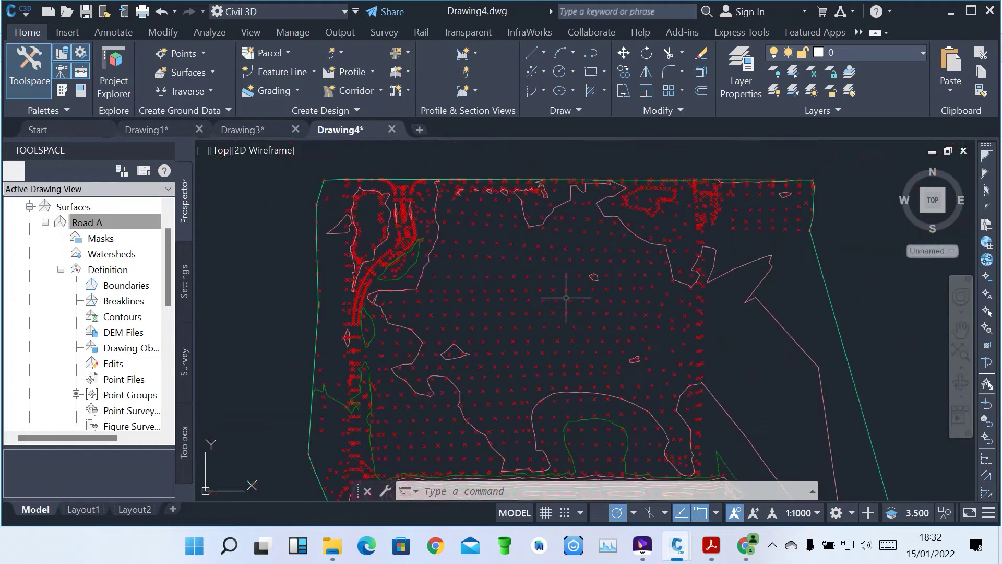
{"action": "scroll", "coordinate": [725, 261], "scroll_direction": "down", "scroll_amount": 5}
{"action": "scroll", "coordinate": [725, 249], "scroll_direction": "up", "scroll_amount": 6}
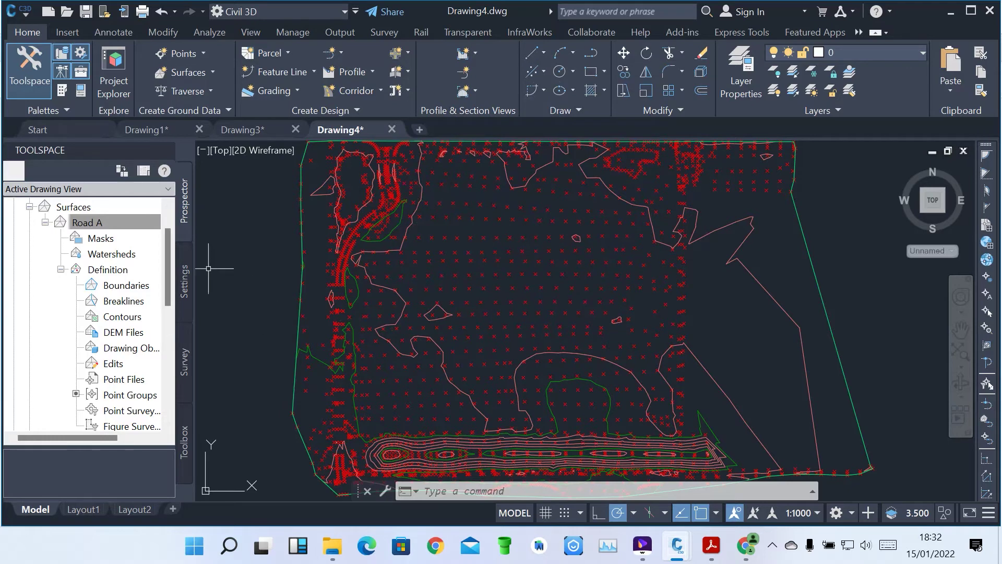
{"action": "left_click", "coordinate": [86, 223]}
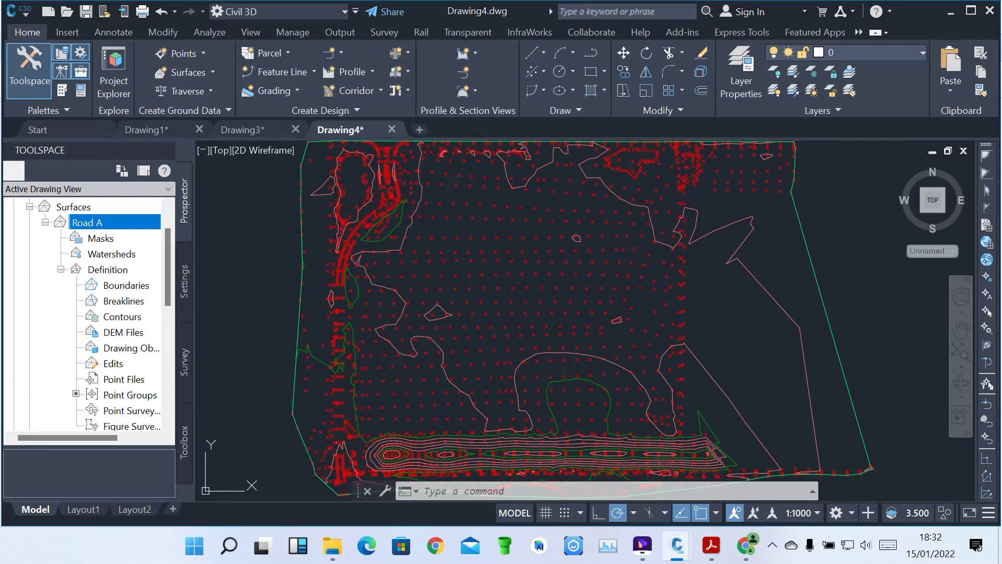
{"action": "right_click", "coordinate": [129, 222]}
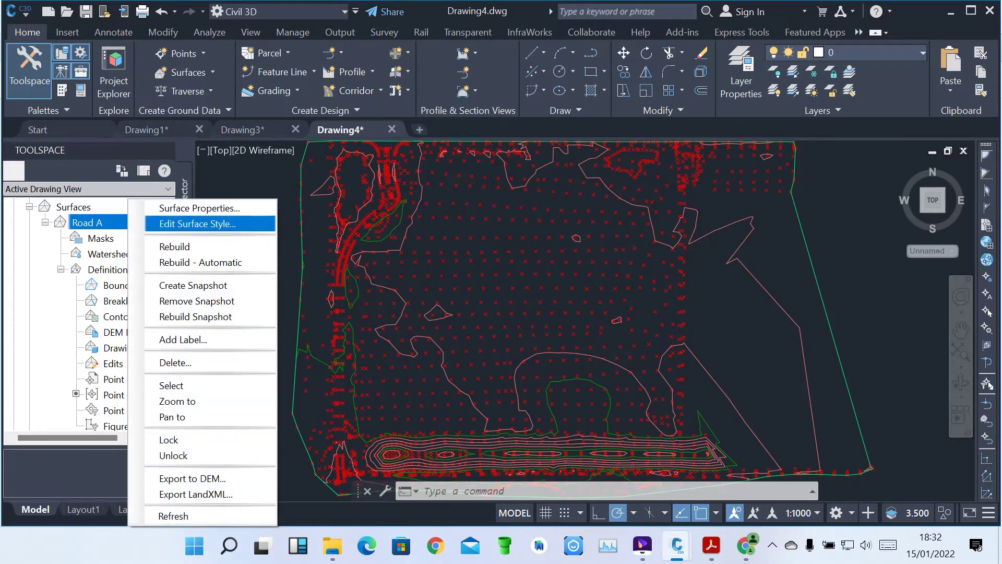
{"action": "left_click", "coordinate": [182, 224]}
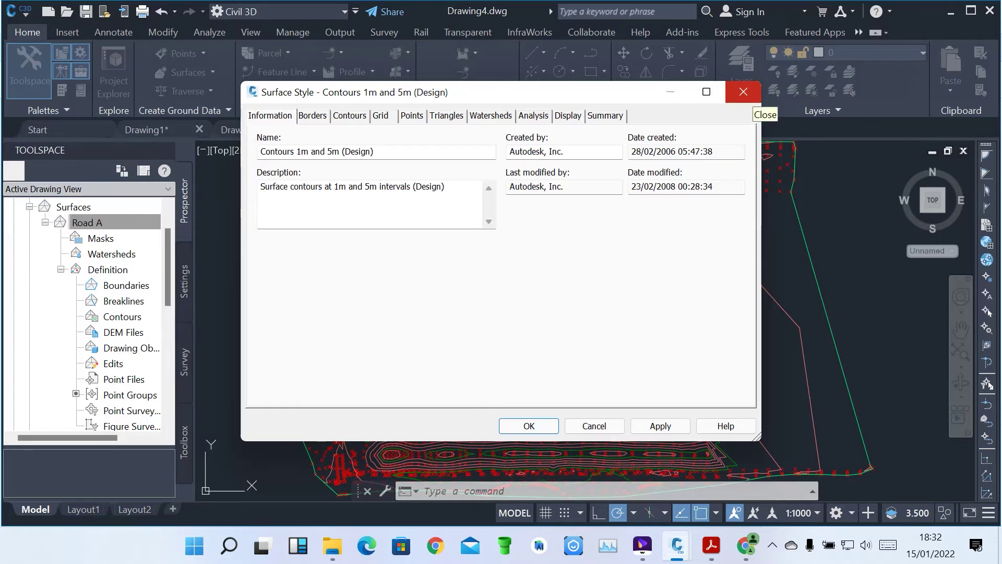
{"action": "left_click", "coordinate": [743, 92]}
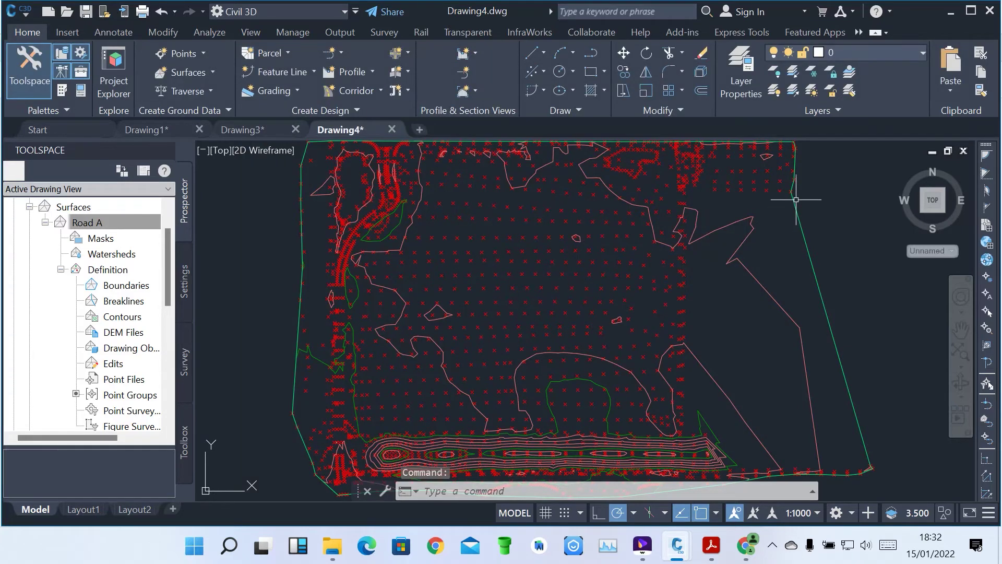
{"action": "left_click", "coordinate": [792, 205]}
{"action": "left_click", "coordinate": [795, 197]}
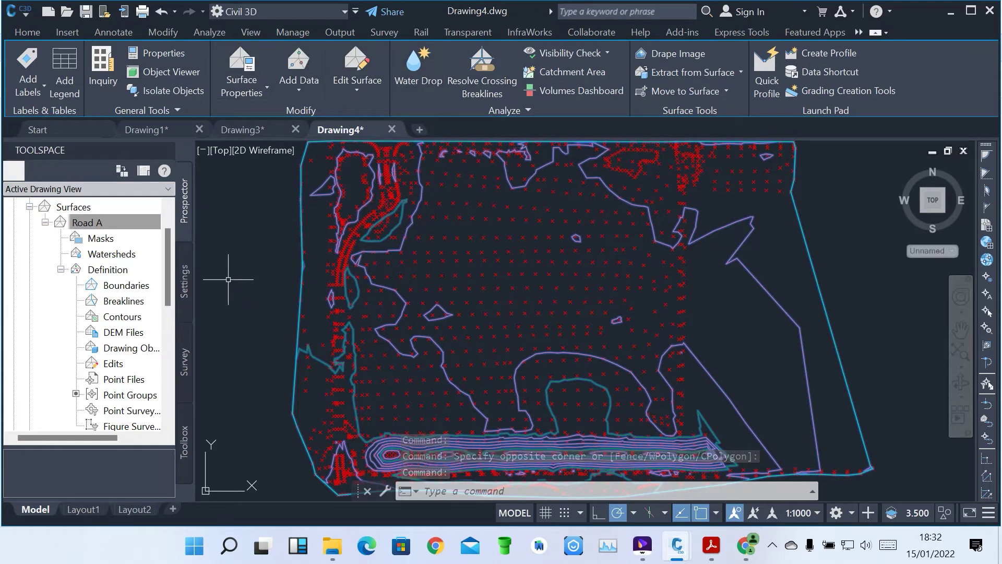
{"action": "right_click", "coordinate": [106, 222]}
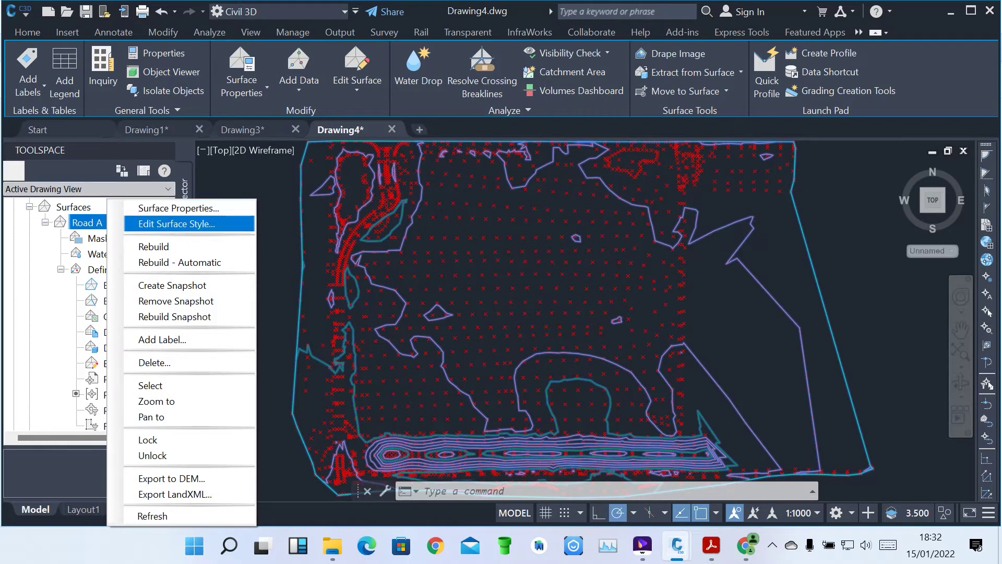
{"action": "key", "text": "Escape"}
{"action": "key", "text": "Escape"}
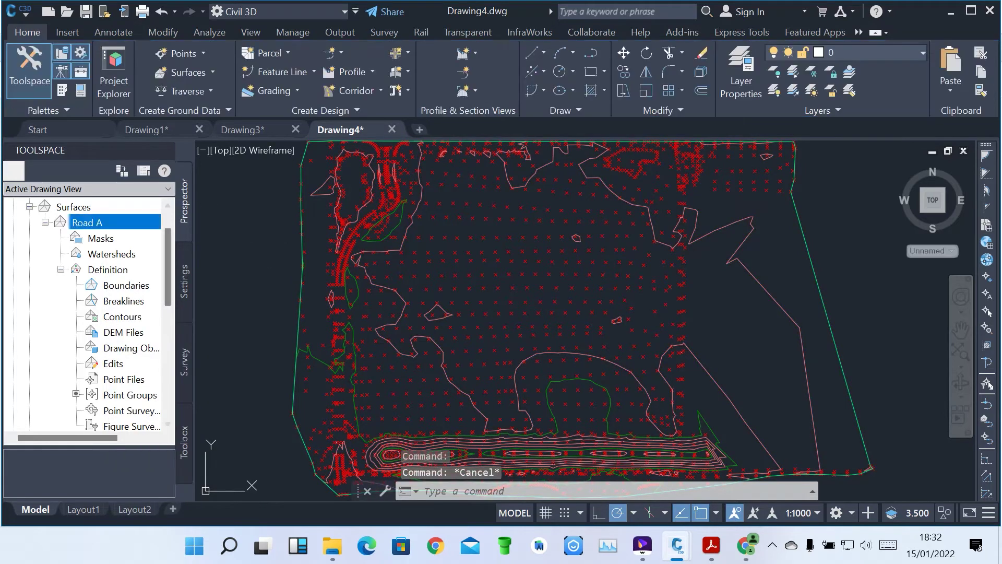
Open the Road A surface properties and set the analysis type to Slope Arrows
{"action": "right_click", "coordinate": [108, 223]}
{"action": "left_click", "coordinate": [183, 208]}
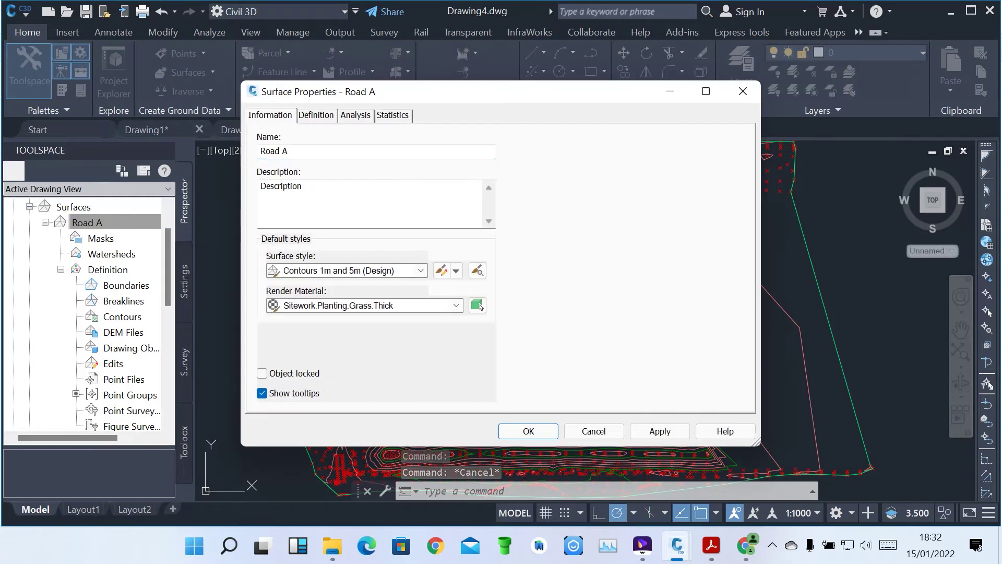
{"action": "left_click", "coordinate": [356, 115]}
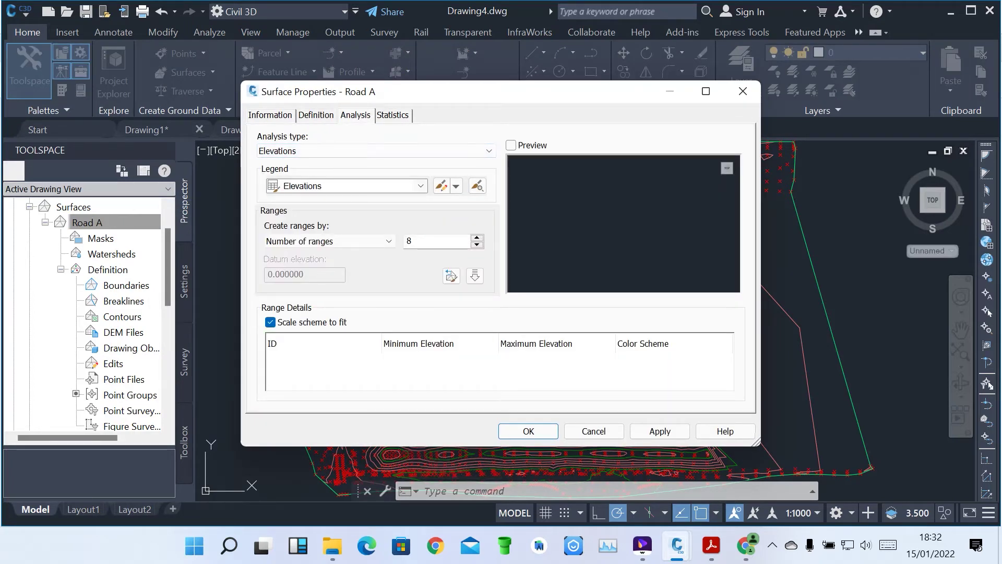
{"action": "left_click", "coordinate": [376, 150]}
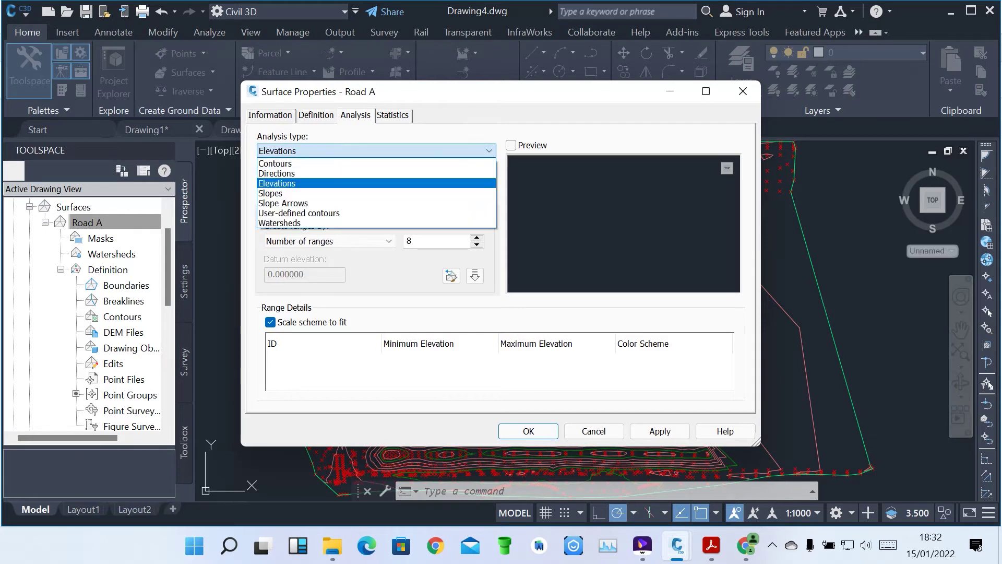
{"action": "key", "text": "Down"}
{"action": "key", "text": "Down"}
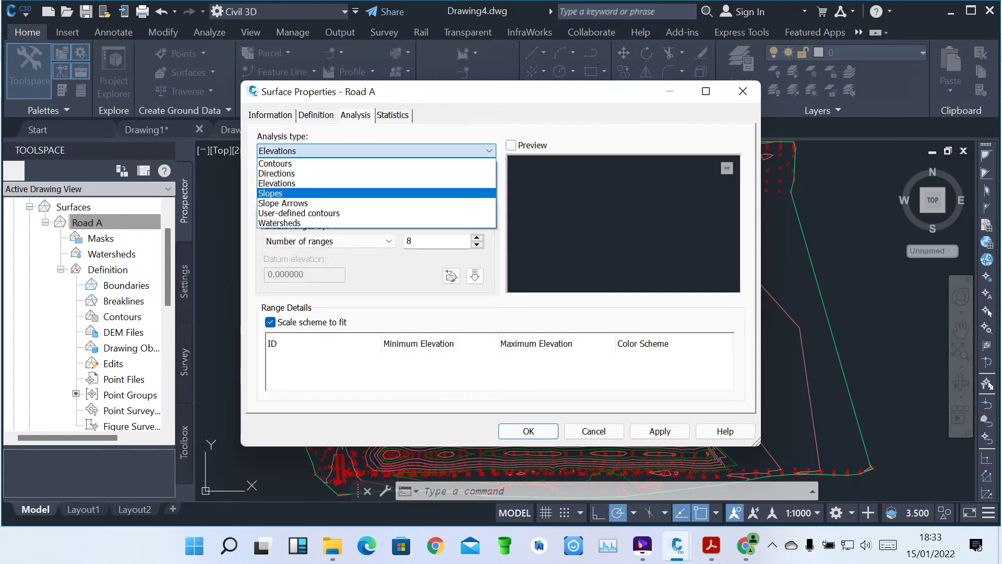
{"action": "key", "text": "Return"}
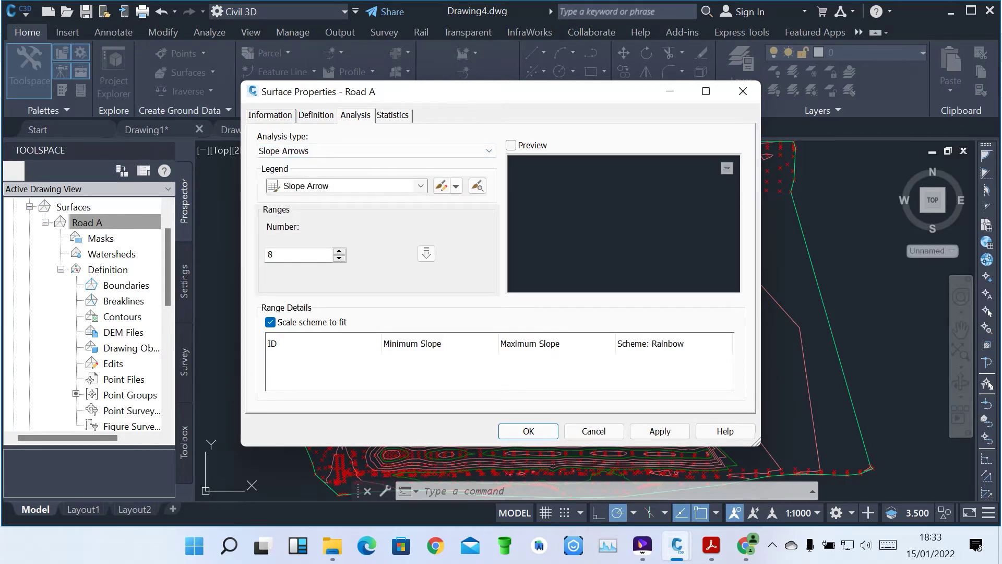
Set the number of slope arrow ranges to 3, generate the ranges, review their slope limits and accept the surface properties
{"action": "left_click", "coordinate": [270, 254]}
{"action": "left_click", "coordinate": [426, 253]}
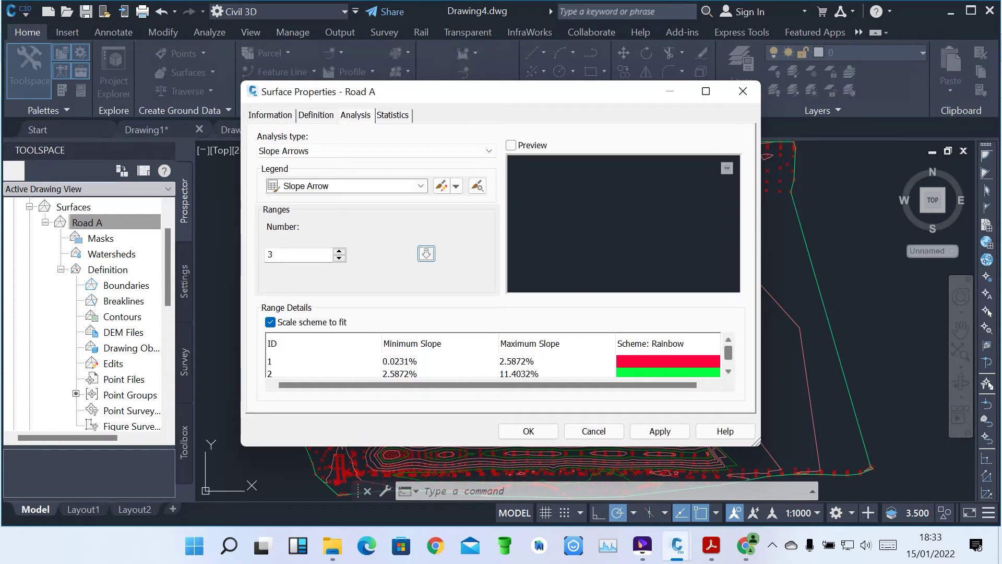
{"action": "scroll", "coordinate": [494, 365], "scroll_direction": "down", "scroll_amount": 1}
{"action": "scroll", "coordinate": [493, 366], "scroll_direction": "up", "scroll_amount": 1}
{"action": "scroll", "coordinate": [493, 365], "scroll_direction": "down", "scroll_amount": 1}
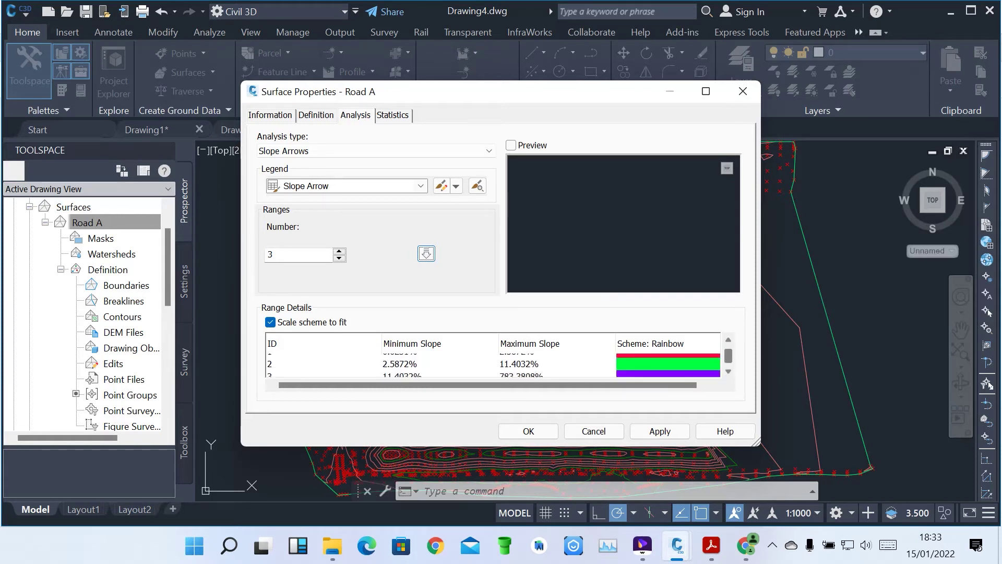
{"action": "scroll", "coordinate": [493, 366], "scroll_direction": "up", "scroll_amount": 1}
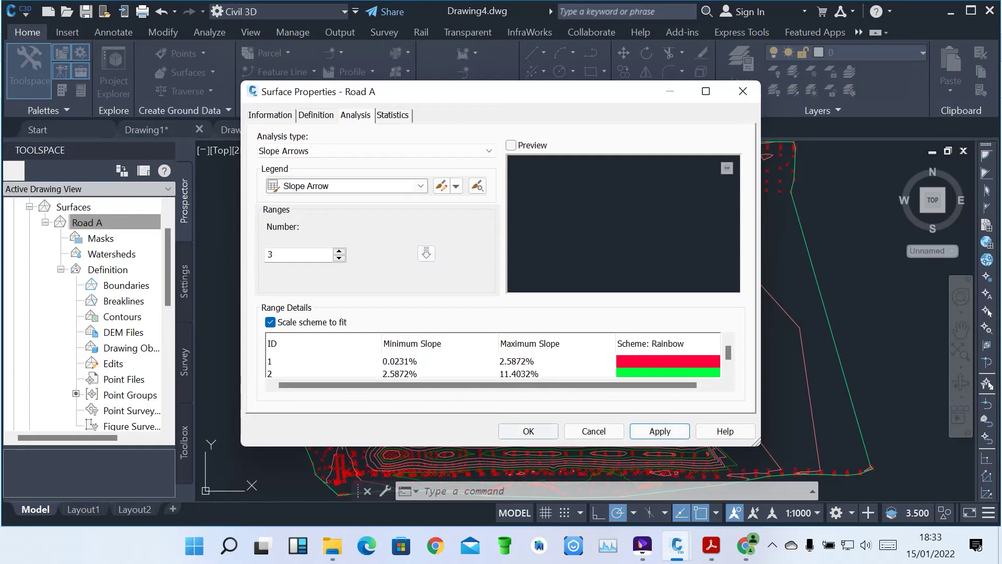
{"action": "left_click", "coordinate": [529, 431]}
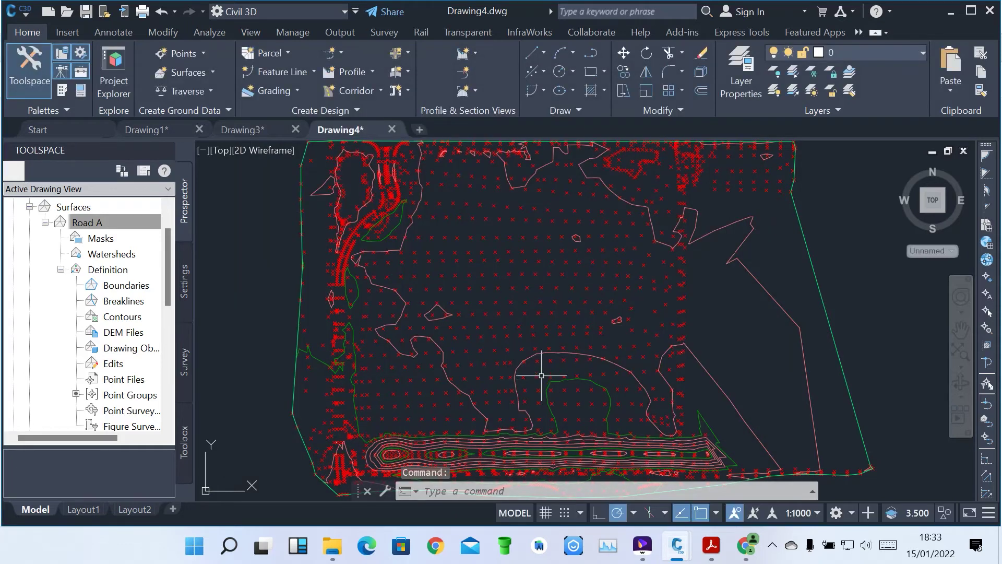
Make the Slope Arrows component visible in plan view in Road A's surface style, Contours 1m and 5m (Design), and accept the style
{"action": "scroll", "coordinate": [534, 359], "scroll_direction": "down", "scroll_amount": 1}
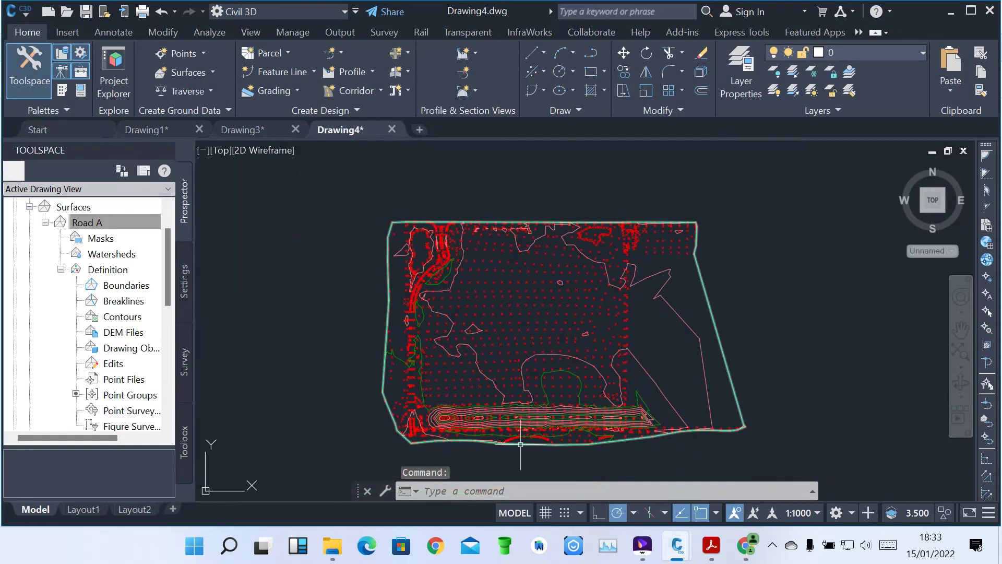
{"action": "scroll", "coordinate": [520, 447], "scroll_direction": "up", "scroll_amount": 6}
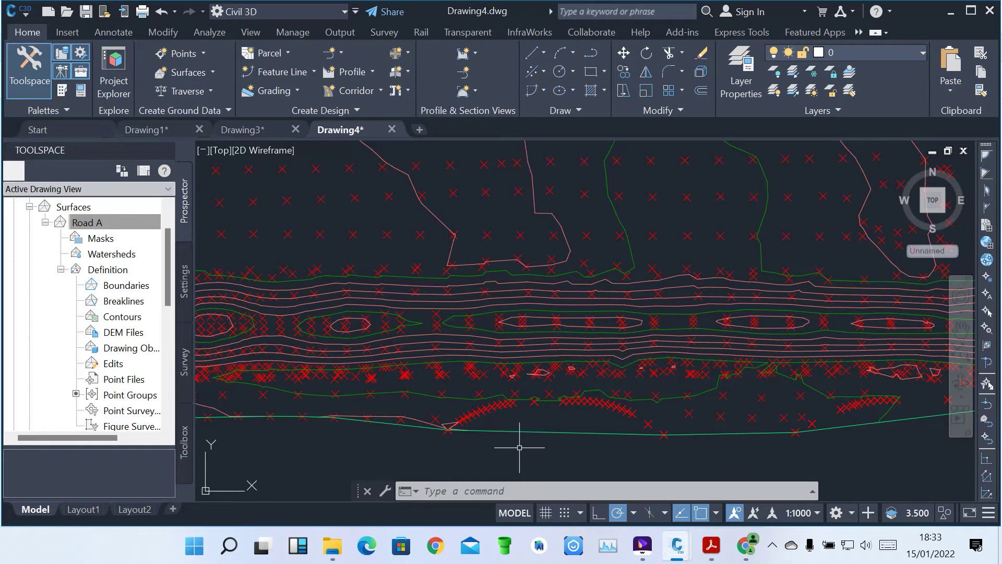
{"action": "left_click", "coordinate": [87, 223]}
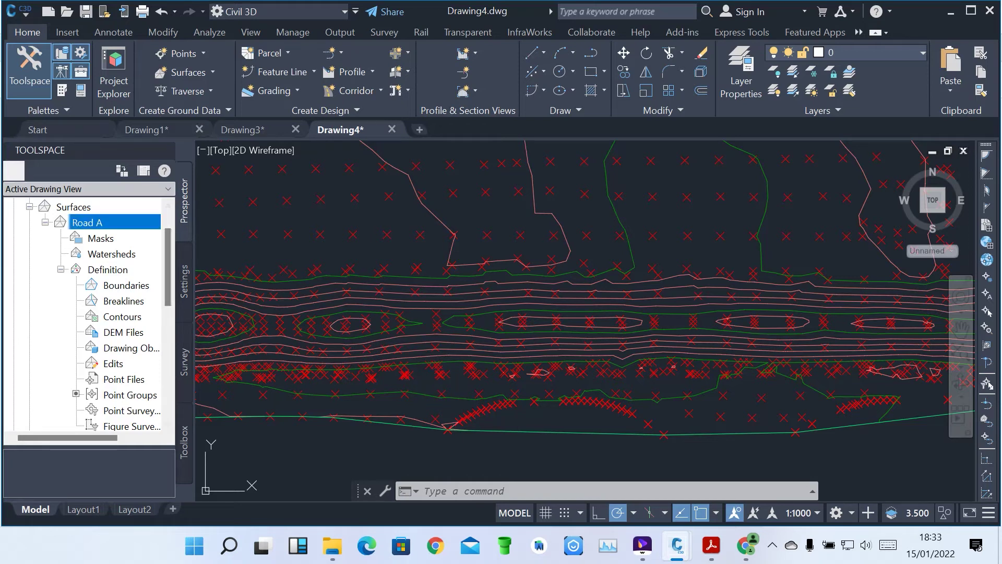
{"action": "right_click", "coordinate": [107, 223]}
{"action": "left_click", "coordinate": [178, 223]}
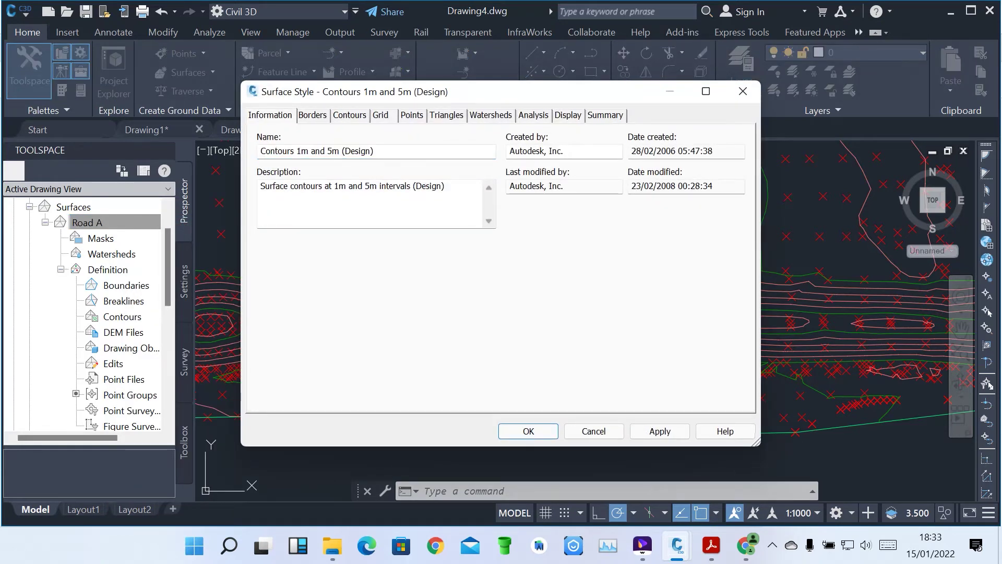
{"action": "left_click", "coordinate": [567, 115]}
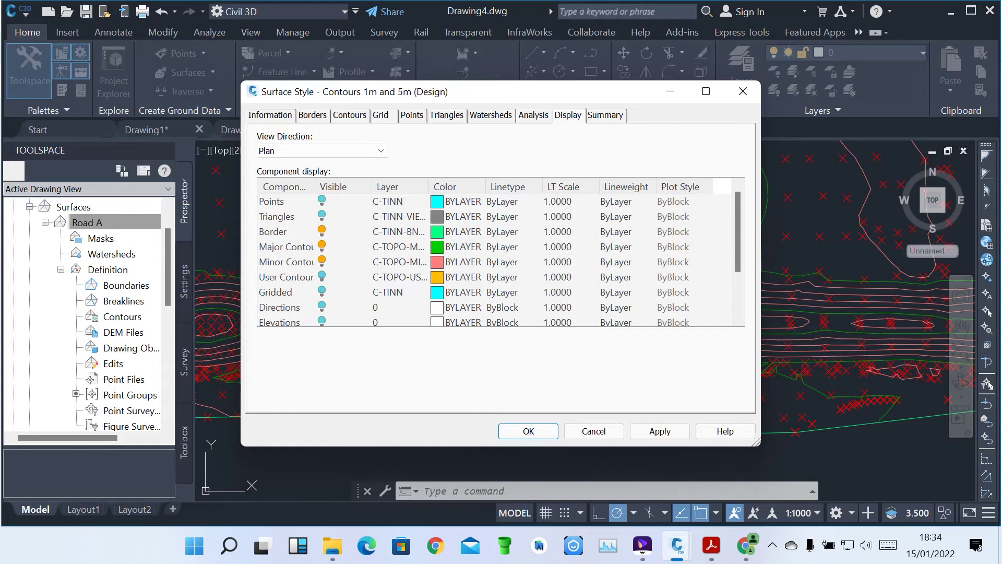
{"action": "scroll", "coordinate": [496, 253], "scroll_direction": "down", "scroll_amount": 2}
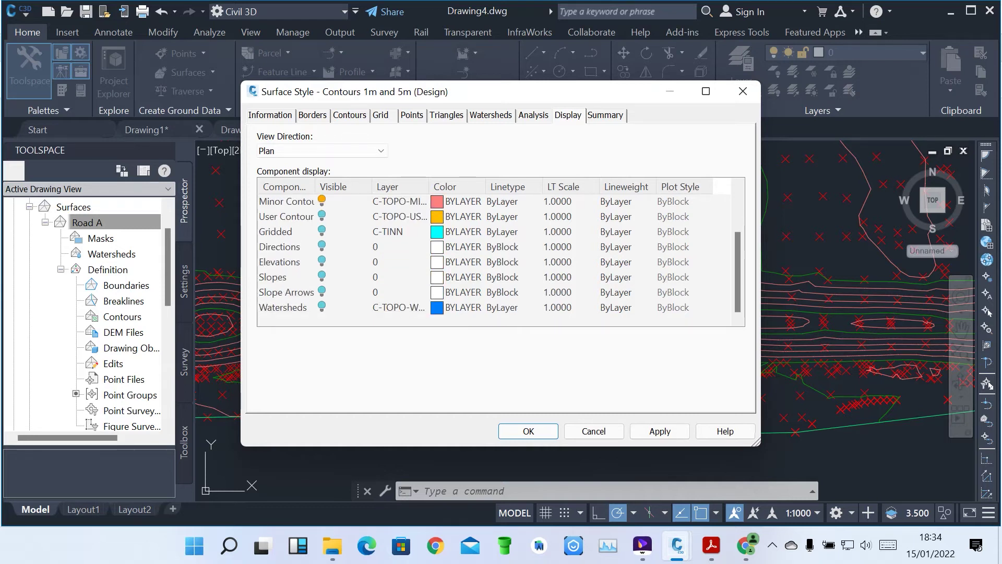
{"action": "left_click", "coordinate": [322, 292]}
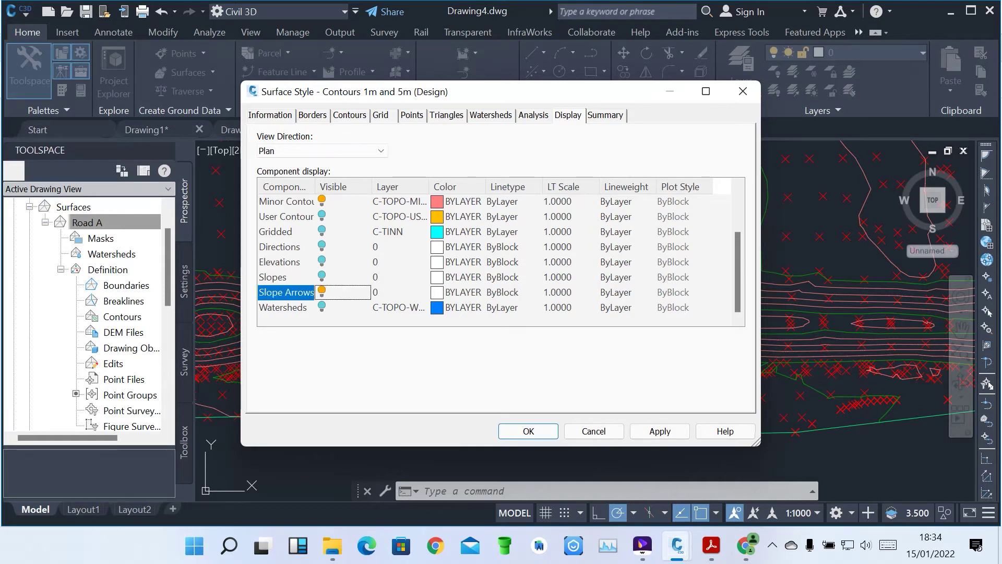
{"action": "left_click", "coordinate": [660, 431]}
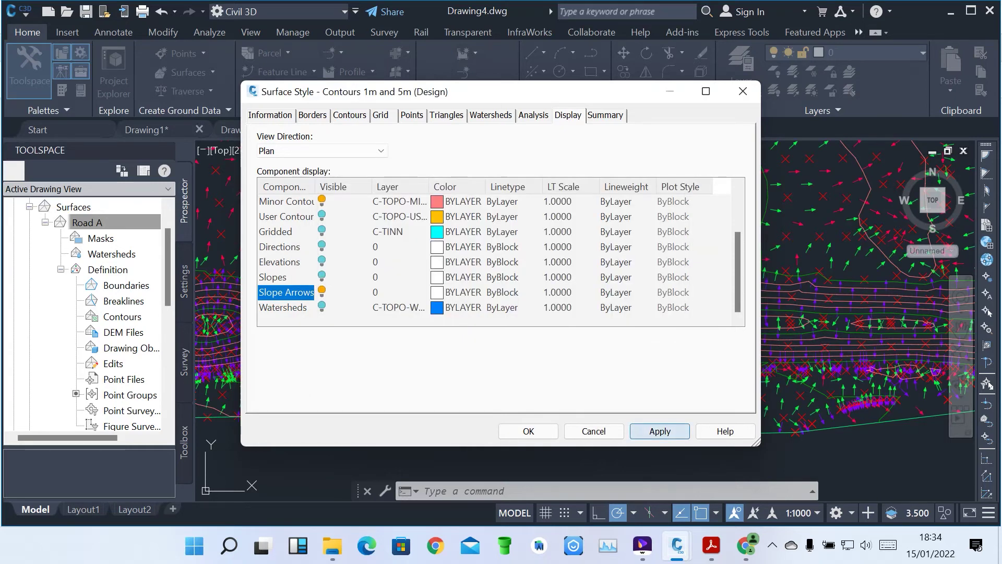
{"action": "left_click", "coordinate": [528, 431]}
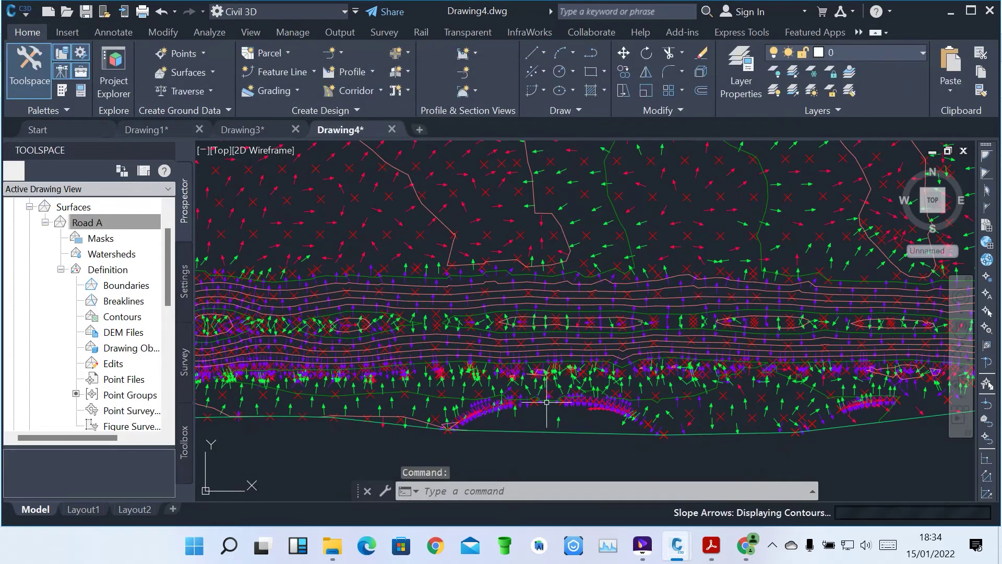
Examine the slope arrows' directions and colours around the site's southwest corner and along the southern strip
{"action": "scroll", "coordinate": [546, 397], "scroll_direction": "down", "scroll_amount": 5}
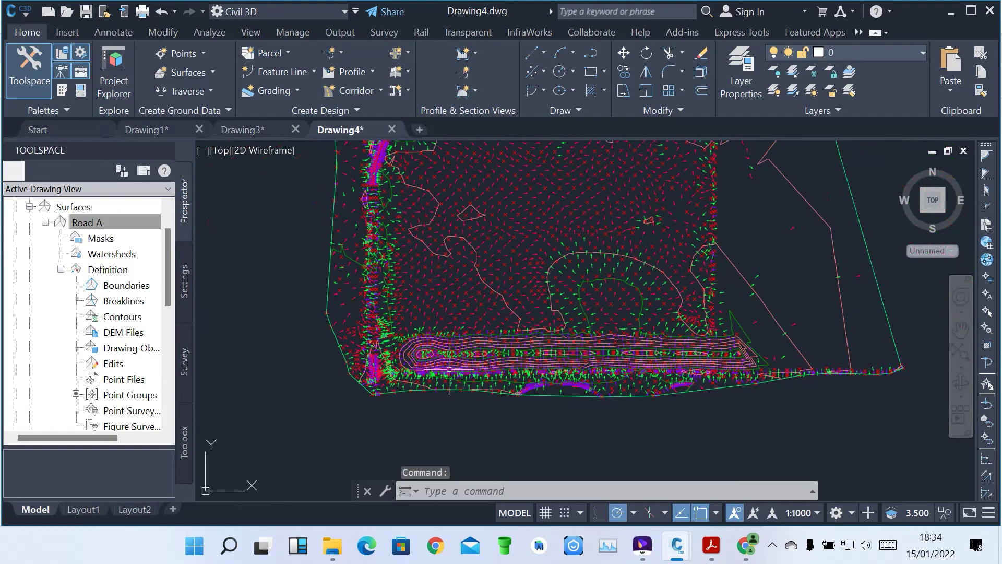
{"action": "scroll", "coordinate": [449, 369], "scroll_direction": "up", "scroll_amount": 6}
{"action": "scroll", "coordinate": [477, 368], "scroll_direction": "down", "scroll_amount": 3}
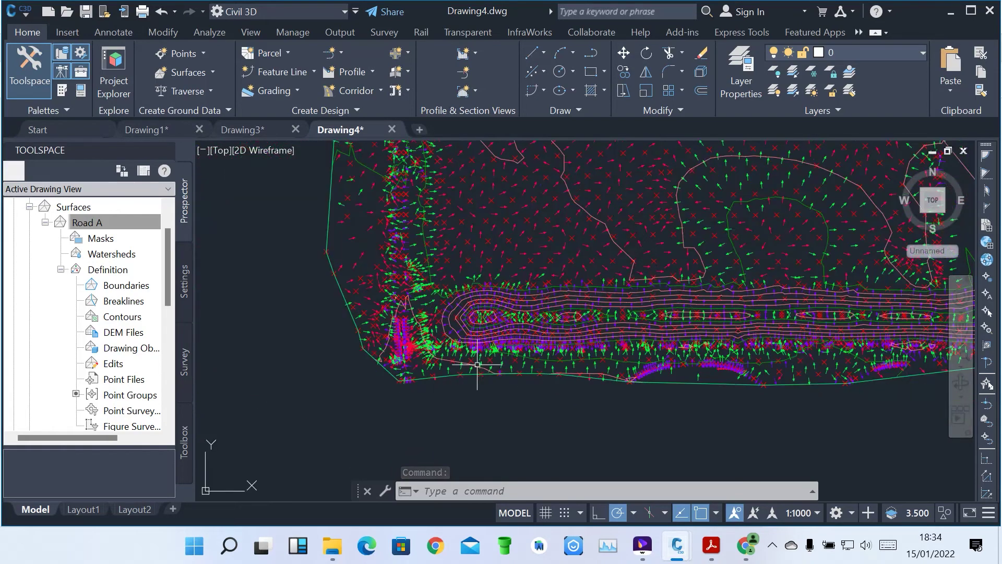
{"action": "scroll", "coordinate": [475, 360], "scroll_direction": "up", "scroll_amount": 8}
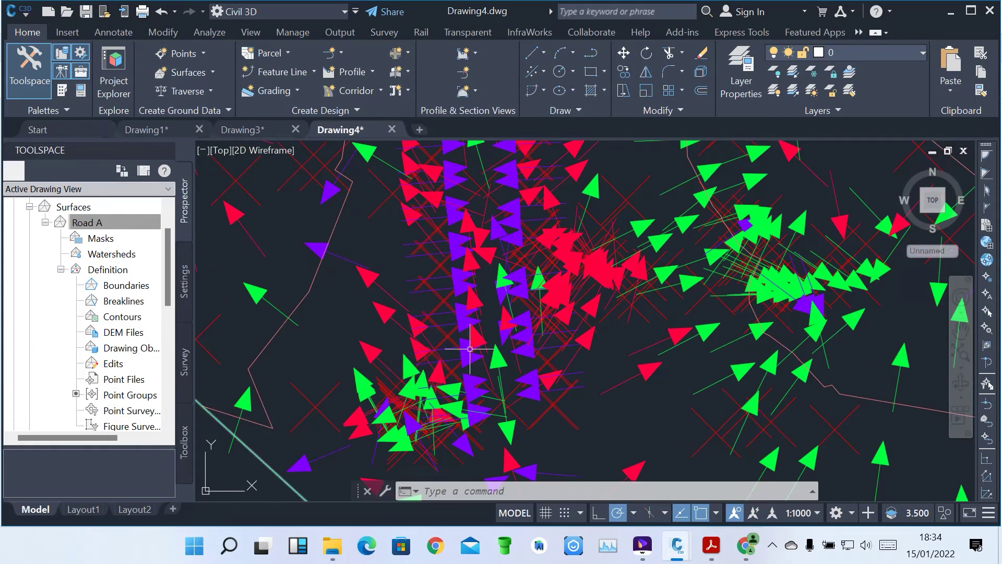
{"action": "scroll", "coordinate": [594, 307], "scroll_direction": "down", "scroll_amount": 8}
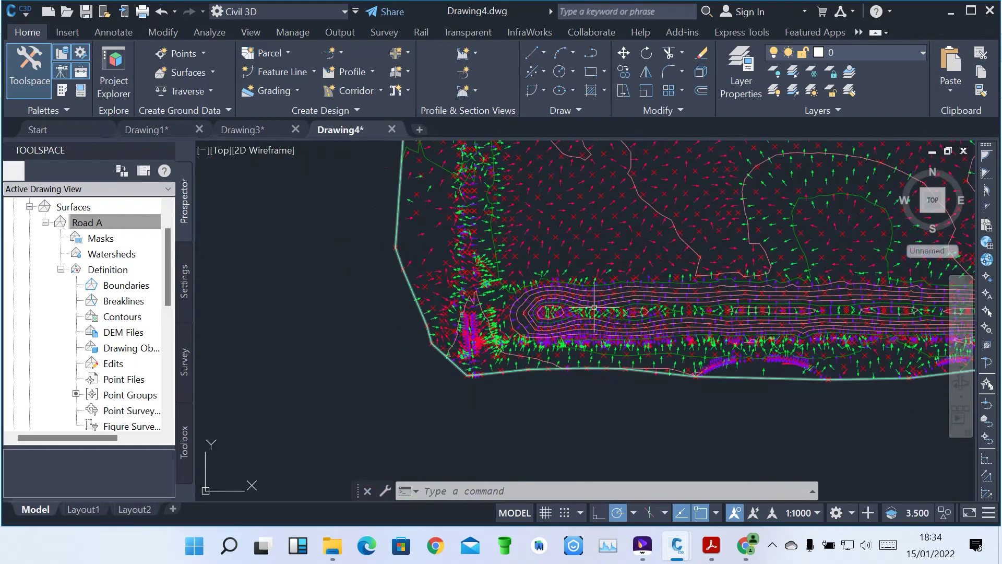
{"action": "scroll", "coordinate": [460, 384], "scroll_direction": "down", "scroll_amount": 2}
{"action": "scroll", "coordinate": [694, 317], "scroll_direction": "up", "scroll_amount": 2}
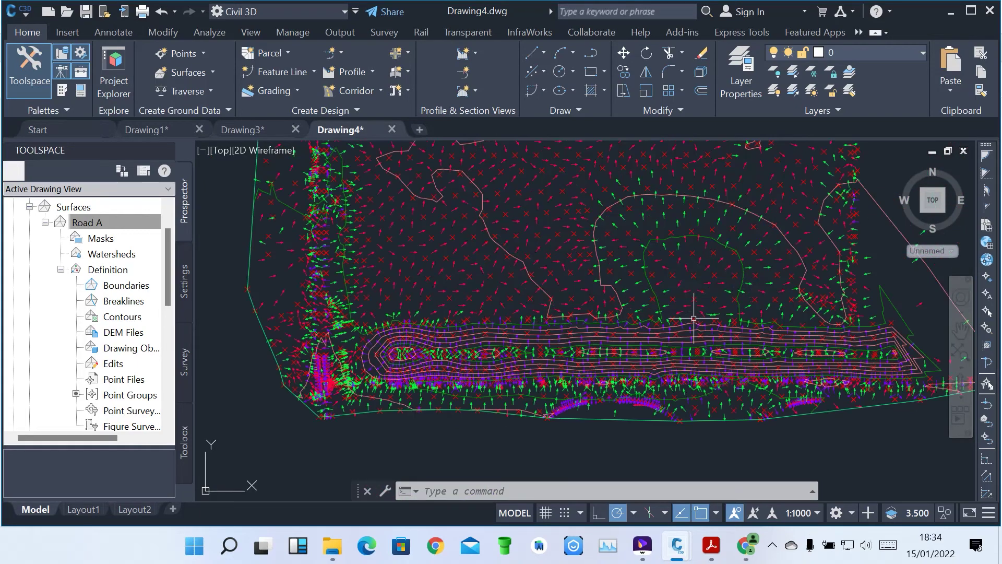
{"action": "scroll", "coordinate": [694, 318], "scroll_direction": "up", "scroll_amount": 2}
{"action": "middle_click_drag", "start_coordinate": [644, 381], "coordinate": [872, 242]}
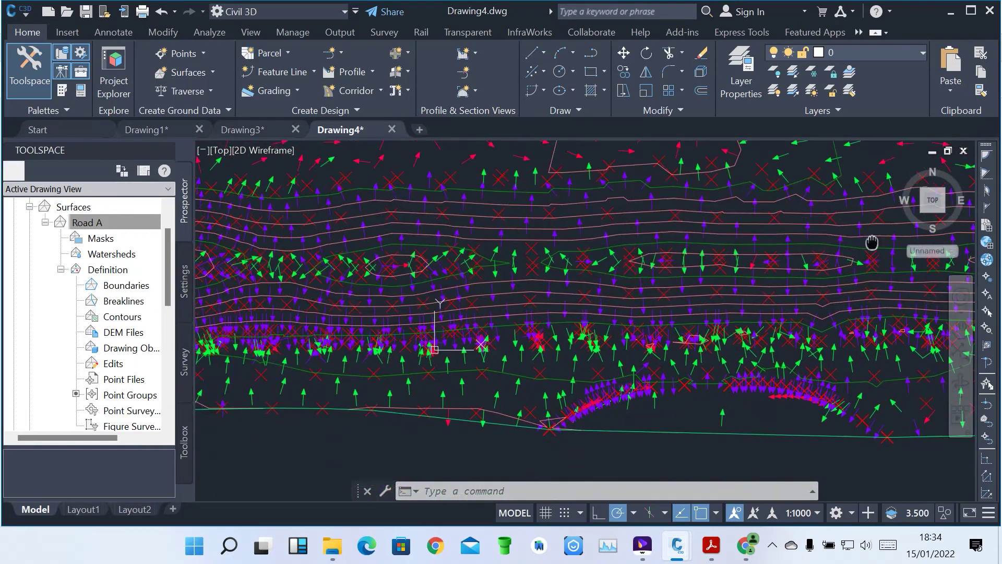
{"action": "scroll", "coordinate": [386, 364], "scroll_direction": "up", "scroll_amount": 2}
{"action": "scroll", "coordinate": [526, 398], "scroll_direction": "down", "scroll_amount": 2}
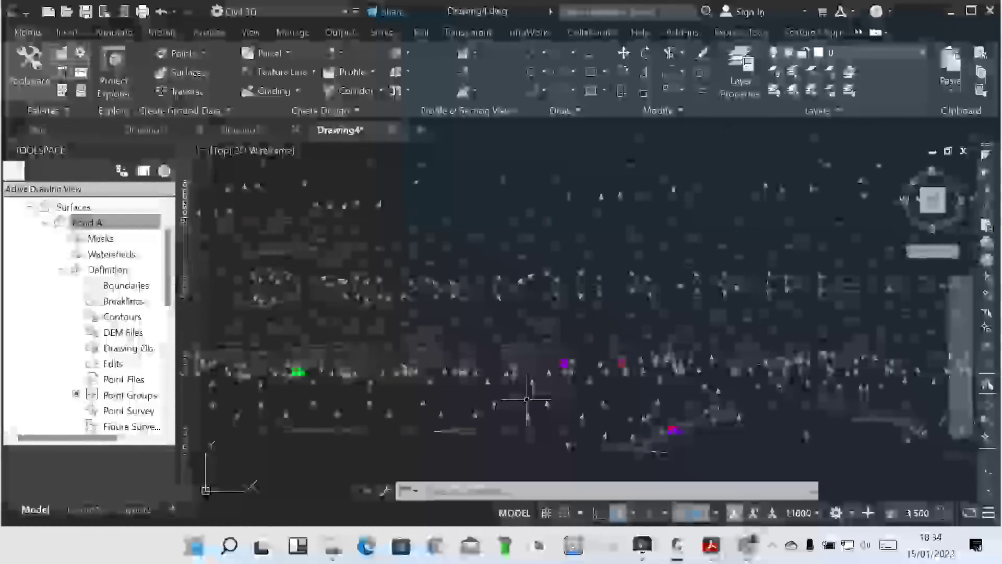
{"action": "scroll", "coordinate": [501, 313], "scroll_direction": "up", "scroll_amount": 2}
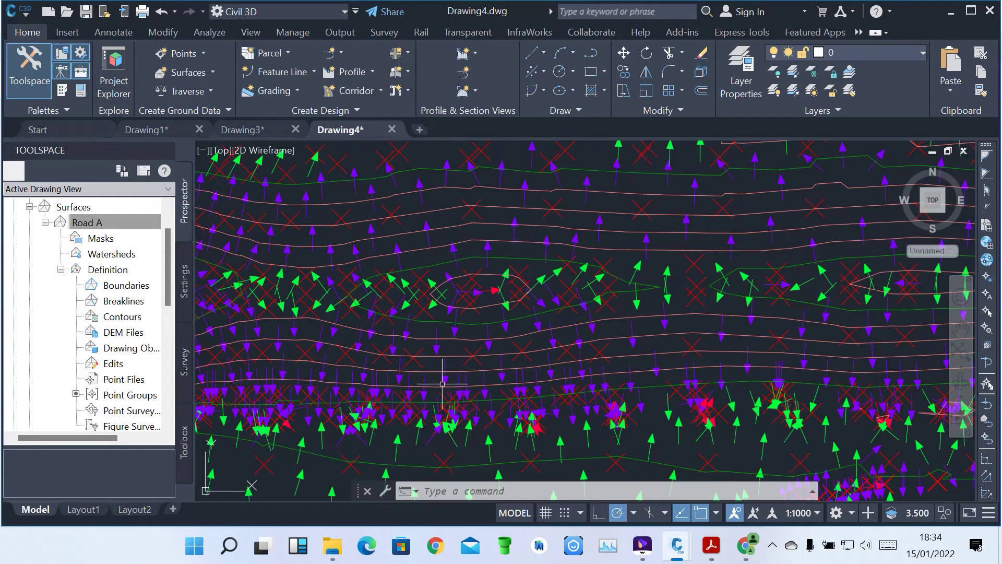
{"action": "scroll", "coordinate": [381, 331], "scroll_direction": "down", "scroll_amount": 5}
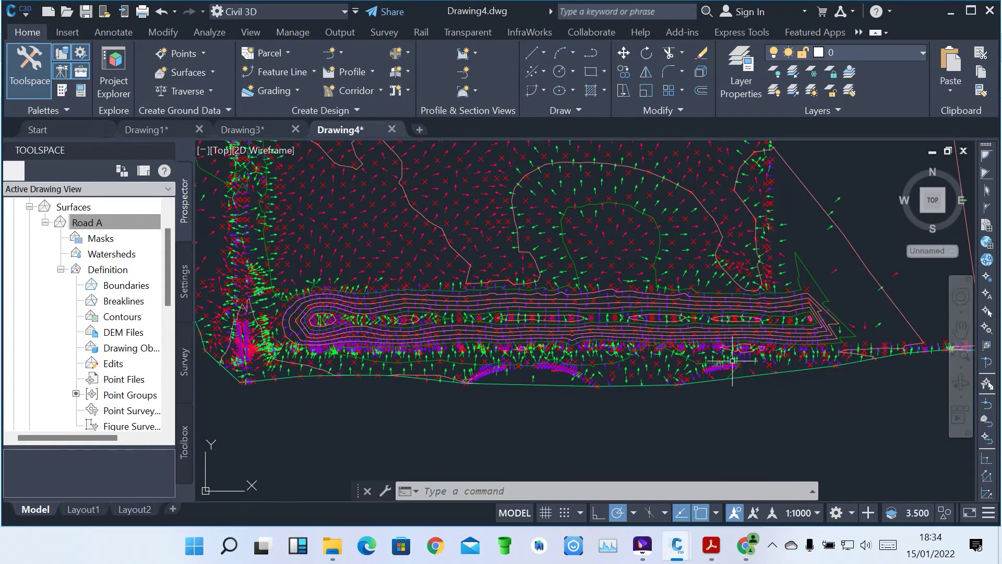
Examine the slope arrows' directions and colours along the site's southern edge and across its central area
{"action": "scroll", "coordinate": [733, 360], "scroll_direction": "up", "scroll_amount": 2}
{"action": "scroll", "coordinate": [752, 349], "scroll_direction": "up", "scroll_amount": 3}
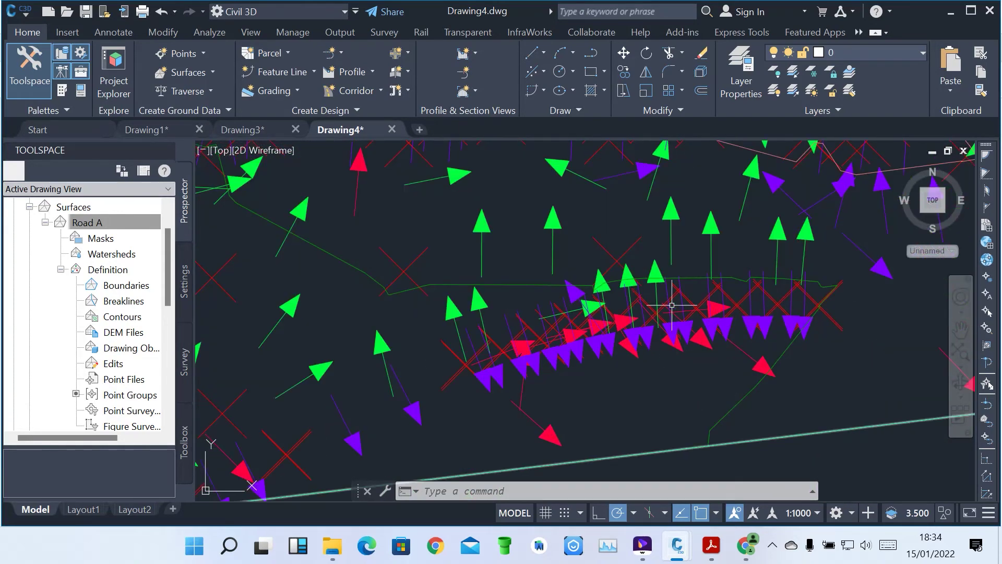
{"action": "scroll", "coordinate": [632, 399], "scroll_direction": "down", "scroll_amount": 4}
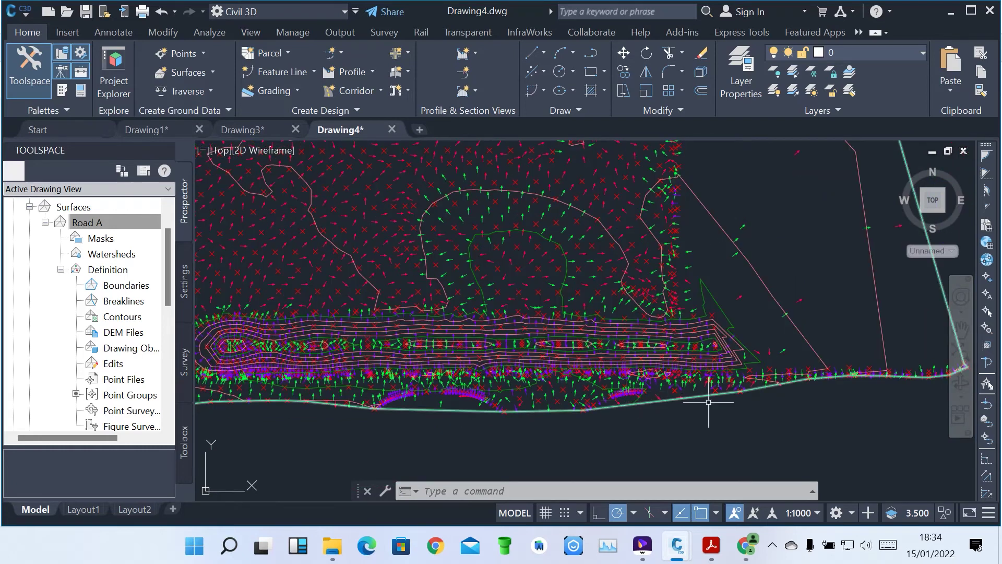
{"action": "scroll", "coordinate": [727, 423], "scroll_direction": "down", "scroll_amount": 1}
{"action": "scroll", "coordinate": [533, 277], "scroll_direction": "up", "scroll_amount": 2}
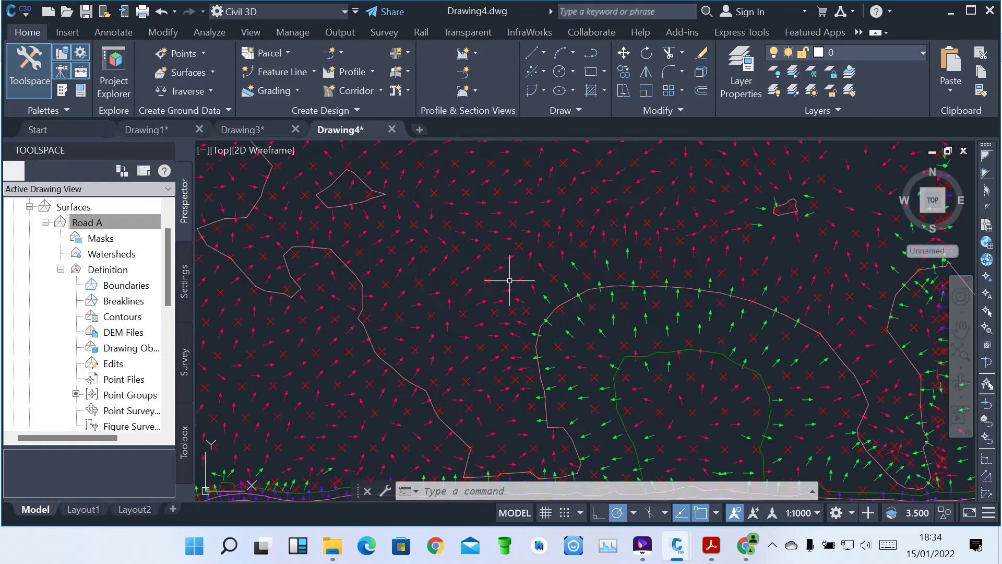
{"action": "scroll", "coordinate": [456, 270], "scroll_direction": "up", "scroll_amount": 4}
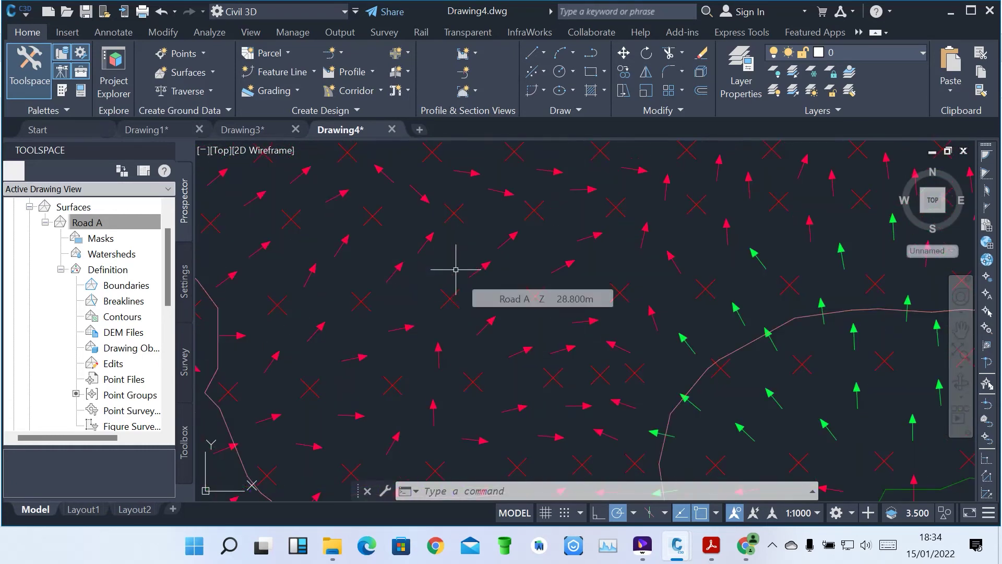
{"action": "scroll", "coordinate": [609, 330], "scroll_direction": "down", "scroll_amount": 5}
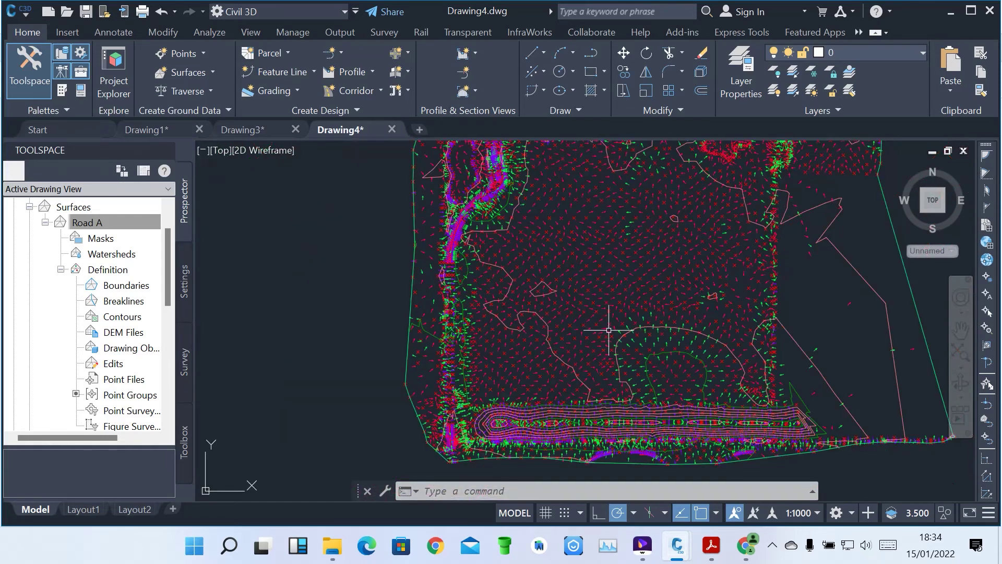
Examine the slope arrows around the northwest closed contour, the adjoining winding strip and the northern edge, and compare them across the whole site
{"action": "scroll", "coordinate": [425, 177], "scroll_direction": "up", "scroll_amount": 6}
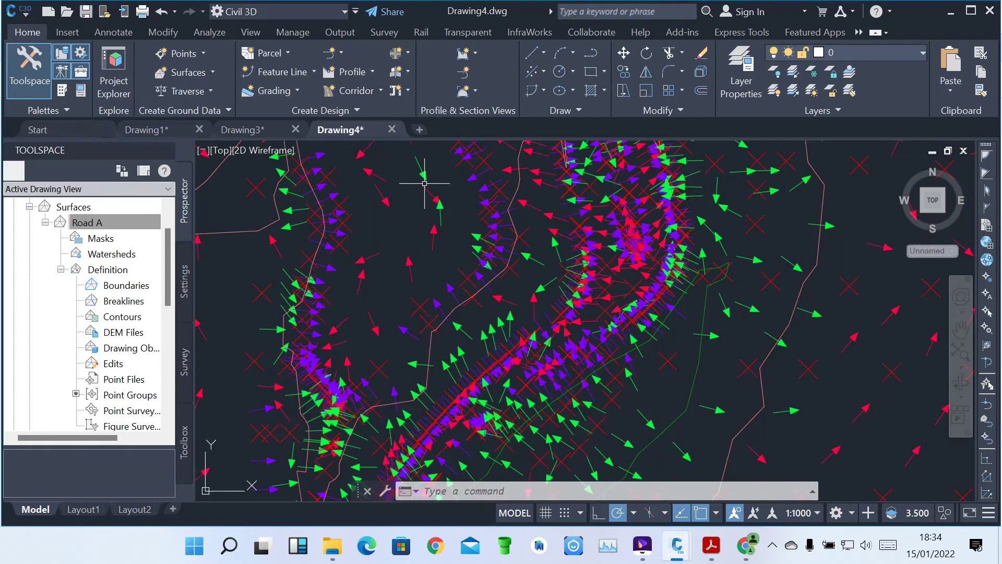
{"action": "scroll", "coordinate": [540, 299], "scroll_direction": "down", "scroll_amount": 2}
{"action": "scroll", "coordinate": [425, 181], "scroll_direction": "up", "scroll_amount": 3}
{"action": "scroll", "coordinate": [458, 238], "scroll_direction": "down", "scroll_amount": 2}
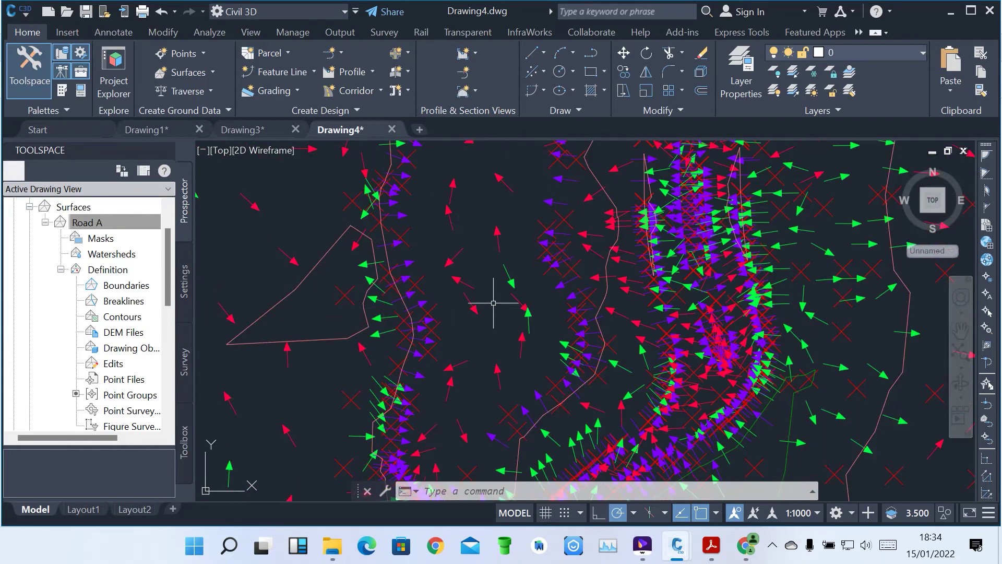
{"action": "scroll", "coordinate": [492, 302], "scroll_direction": "down", "scroll_amount": 2}
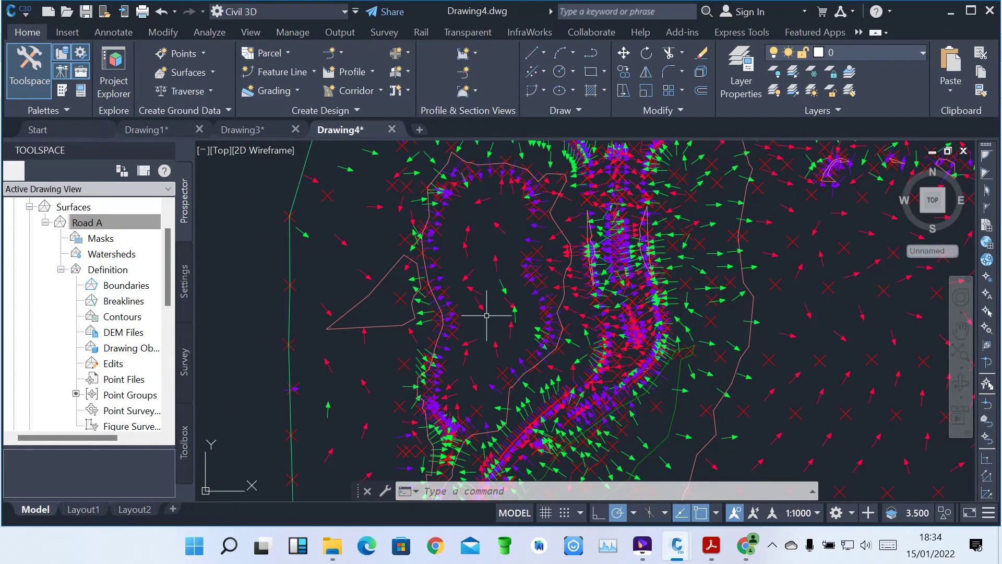
{"action": "scroll", "coordinate": [503, 294], "scroll_direction": "up", "scroll_amount": 3}
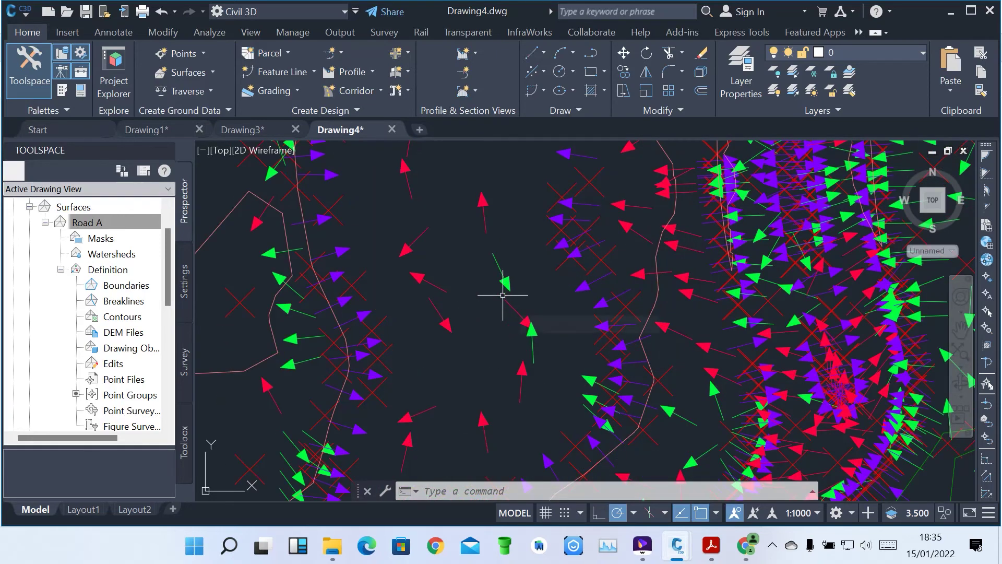
{"action": "scroll", "coordinate": [503, 294], "scroll_direction": "down", "scroll_amount": 3}
{"action": "scroll", "coordinate": [582, 248], "scroll_direction": "up", "scroll_amount": 3}
{"action": "scroll", "coordinate": [660, 248], "scroll_direction": "up", "scroll_amount": 1}
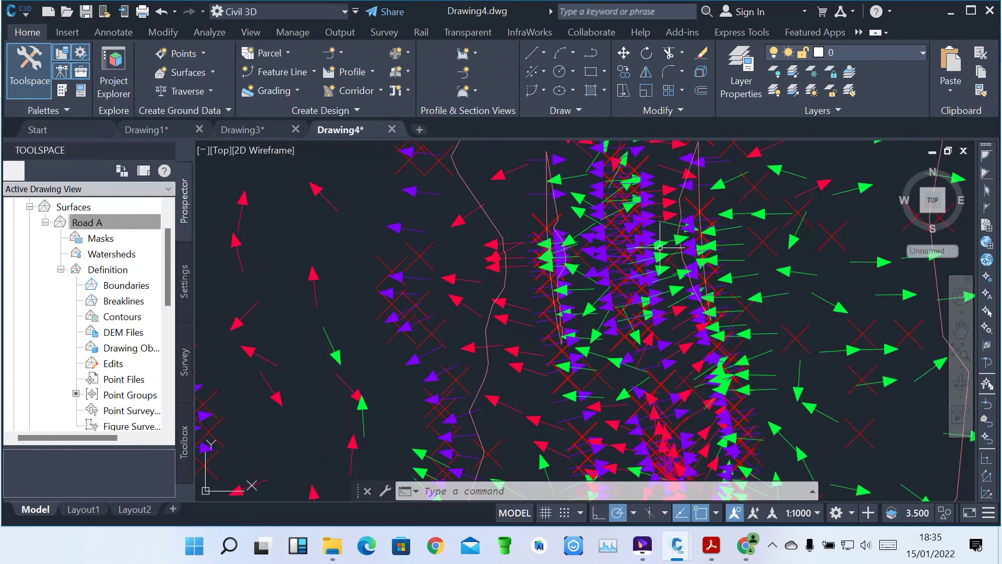
{"action": "scroll", "coordinate": [459, 264], "scroll_direction": "down", "scroll_amount": 3}
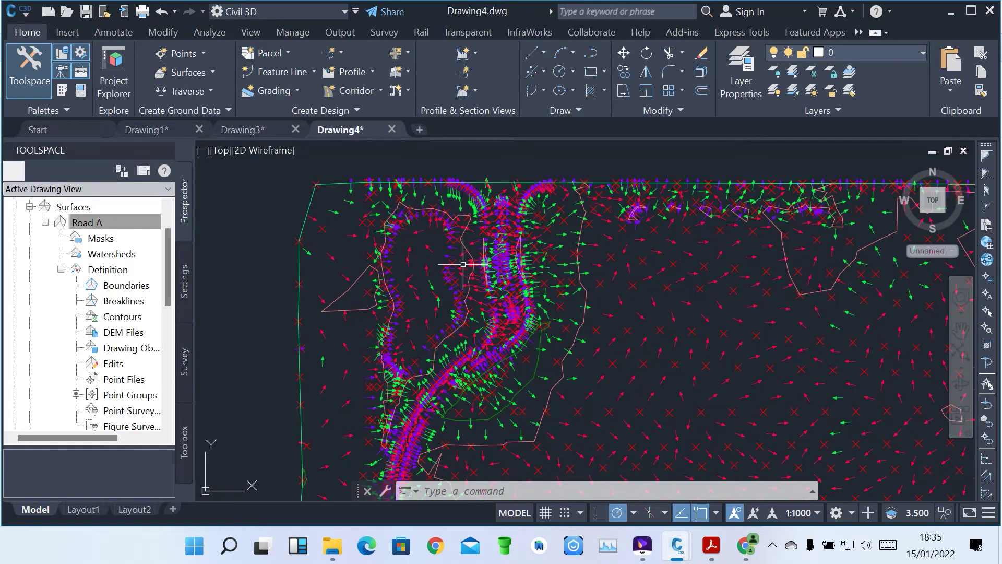
{"action": "scroll", "coordinate": [648, 192], "scroll_direction": "up", "scroll_amount": 3}
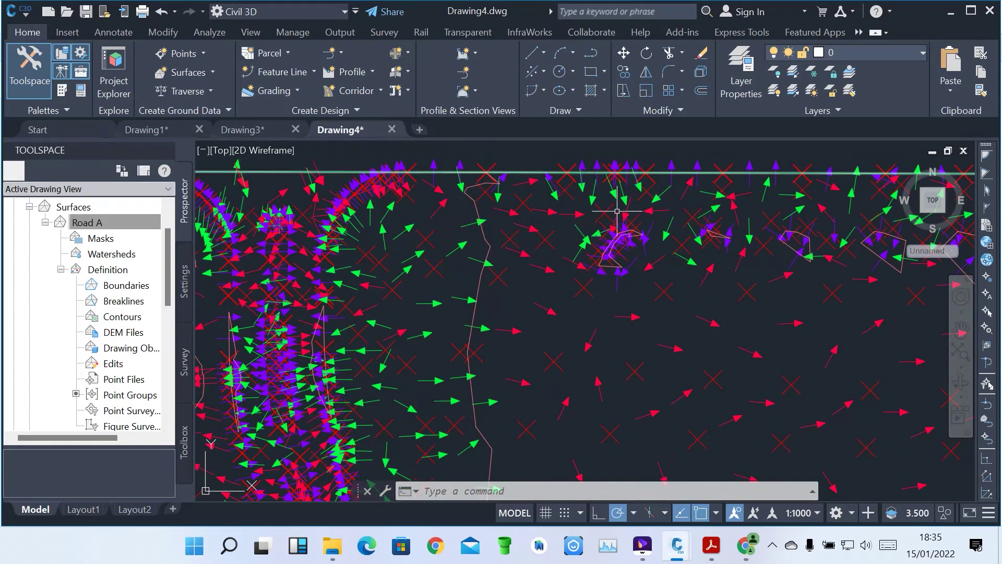
{"action": "scroll", "coordinate": [614, 214], "scroll_direction": "down", "scroll_amount": 5}
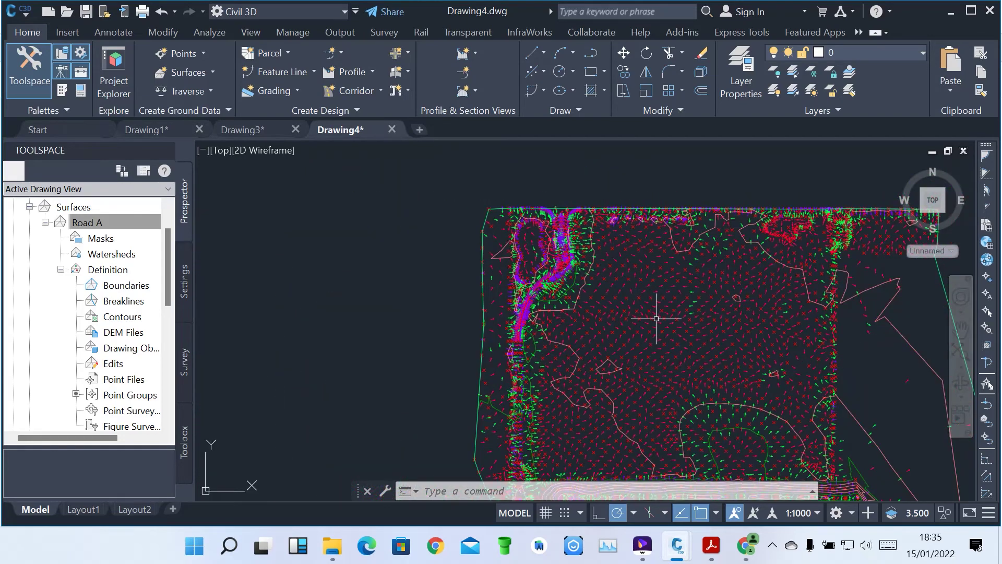
{"action": "scroll", "coordinate": [412, 221], "scroll_direction": "down", "scroll_amount": 3}
{"action": "scroll", "coordinate": [478, 255], "scroll_direction": "up", "scroll_amount": 3}
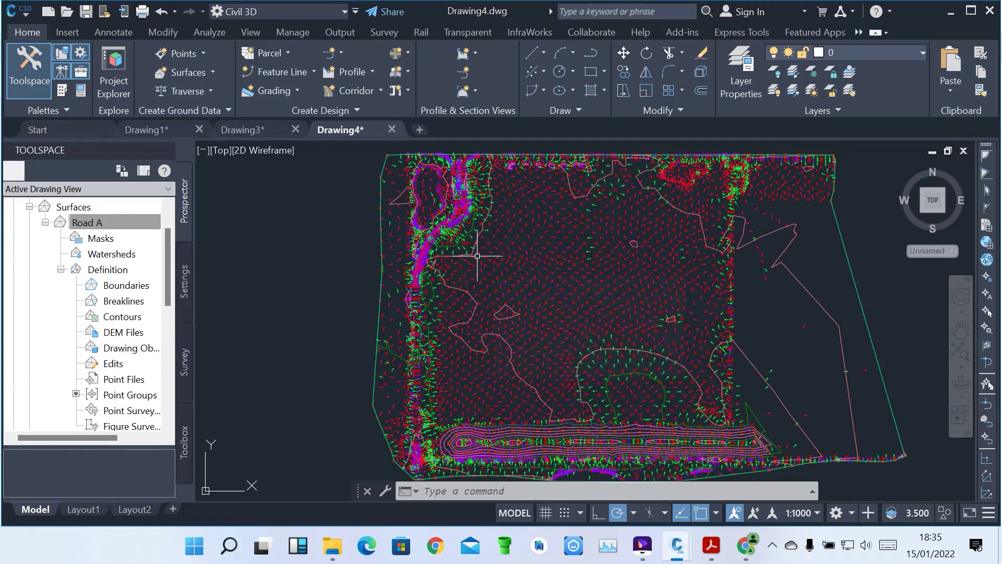
{"action": "scroll", "coordinate": [477, 256], "scroll_direction": "up", "scroll_amount": 3}
{"action": "scroll", "coordinate": [477, 255], "scroll_direction": "down", "scroll_amount": 3}
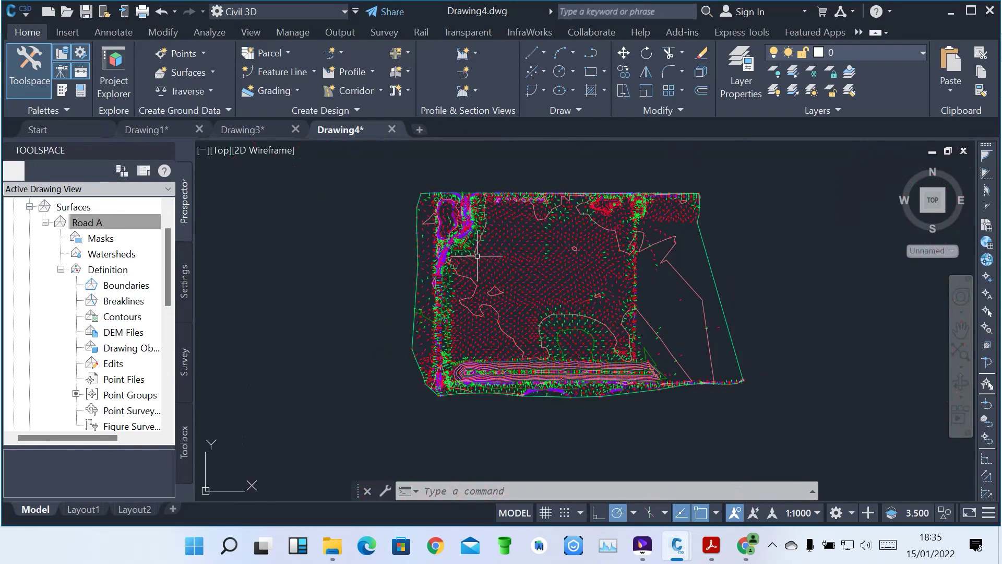
{"action": "scroll", "coordinate": [584, 334], "scroll_direction": "up", "scroll_amount": 3}
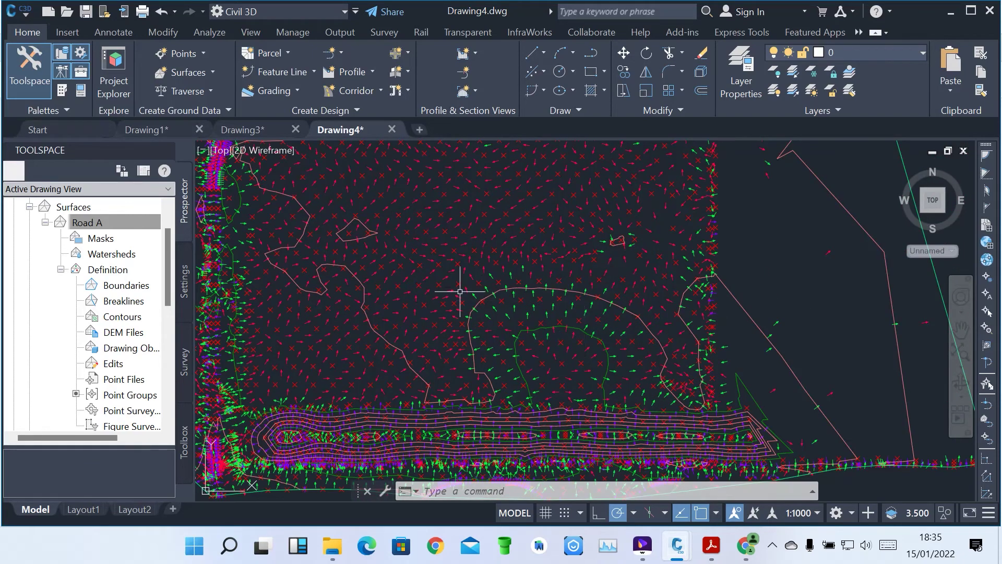
Set Road A's surface analysis type to Slopes with 3 ranges, generate the ranges and accept the surface properties
{"action": "right_click", "coordinate": [114, 222]}
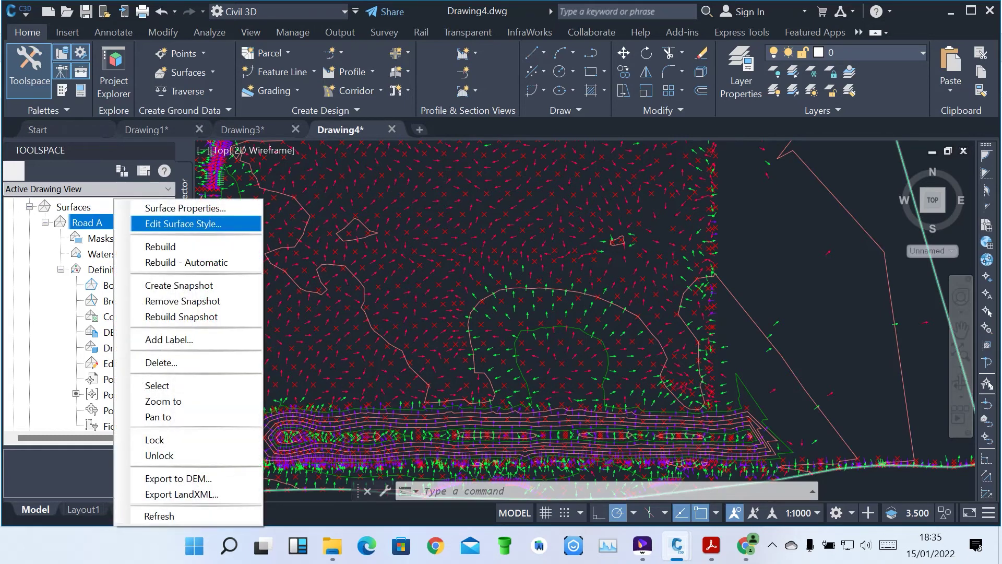
{"action": "left_click", "coordinate": [186, 208]}
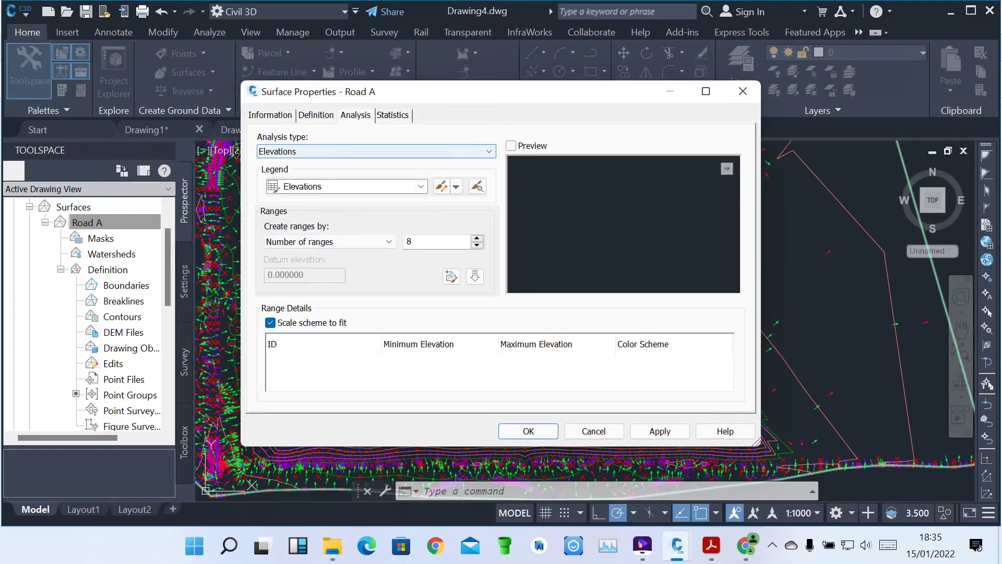
{"action": "left_click", "coordinate": [376, 152]}
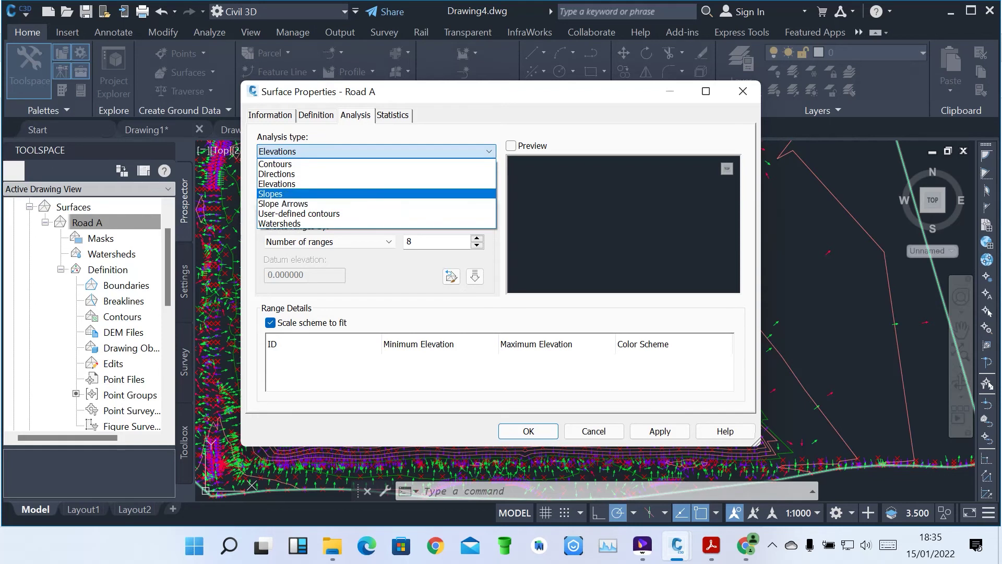
{"action": "left_click", "coordinate": [271, 194]}
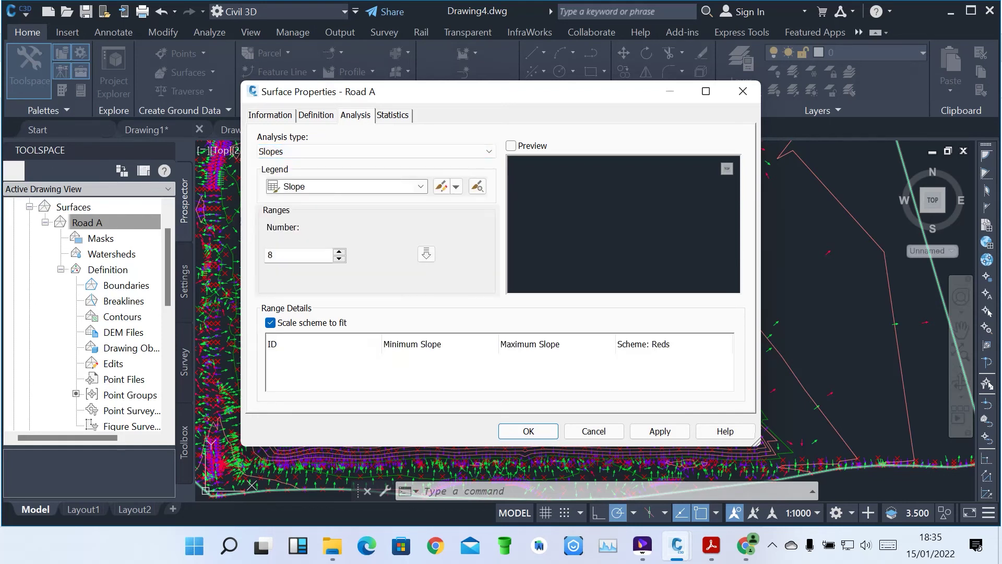
{"action": "double_click", "coordinate": [270, 254]}
{"action": "left_click", "coordinate": [426, 254]}
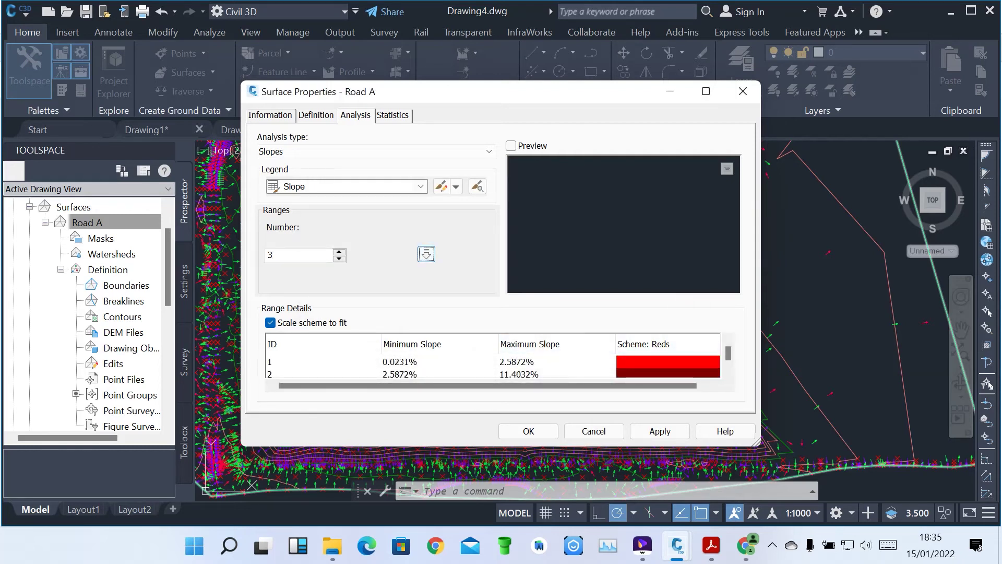
{"action": "left_click", "coordinate": [659, 431]}
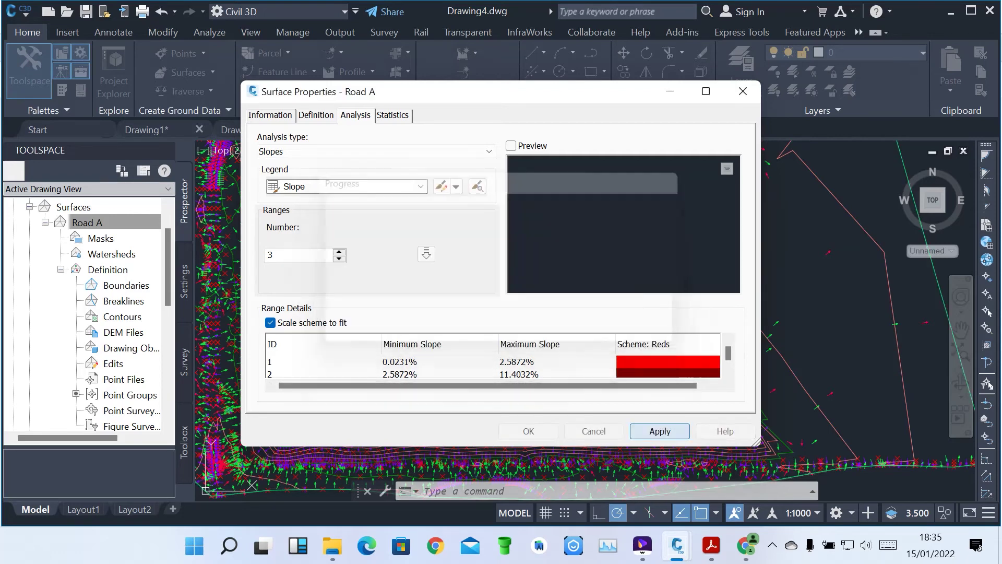
{"action": "left_click", "coordinate": [529, 431]}
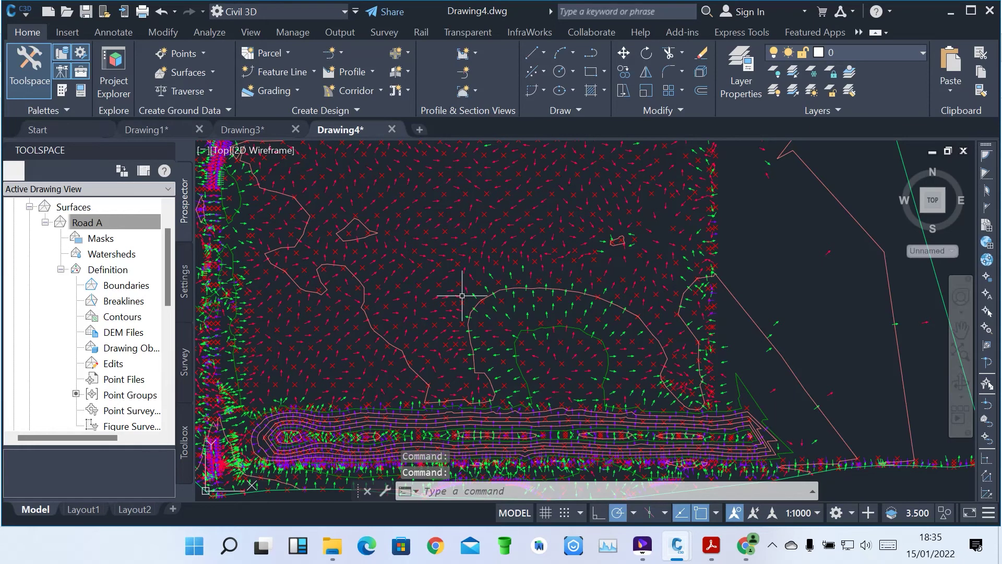
Make the Slopes component visible in plan view in Road A's surface style, Contours 1m and 5m (Design), and accept the style
{"action": "left_click", "coordinate": [324, 264]}
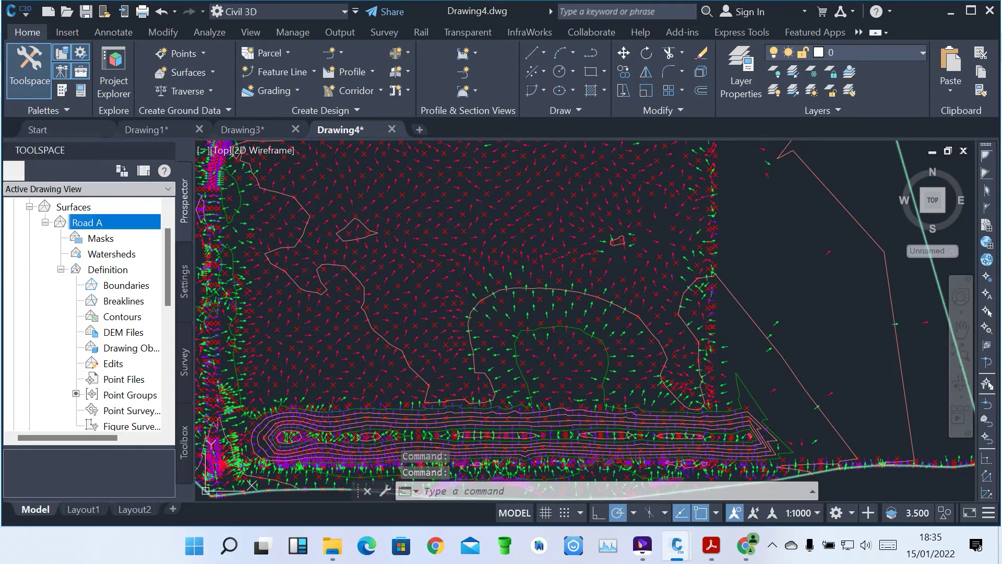
{"action": "right_click", "coordinate": [108, 222]}
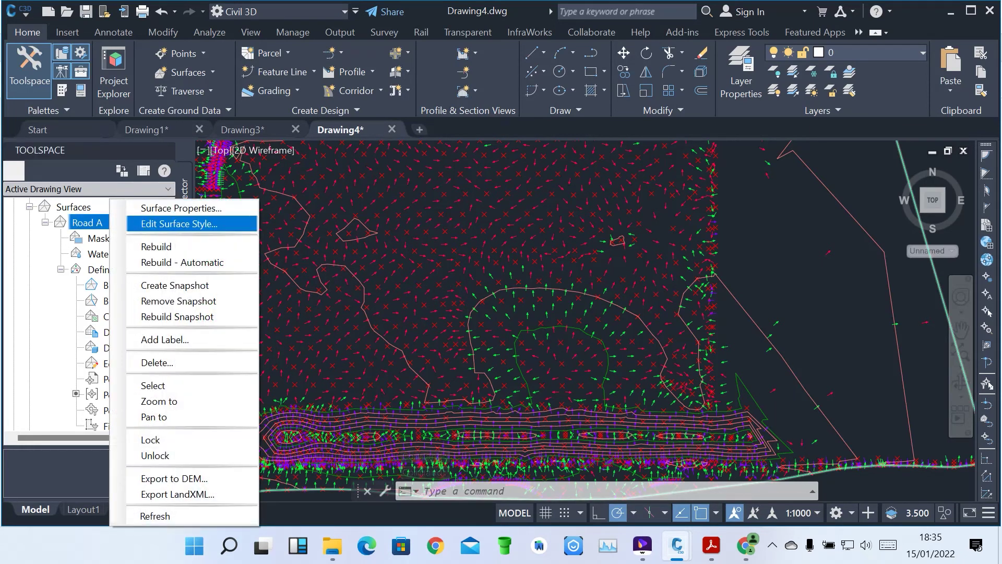
{"action": "left_click", "coordinate": [172, 223]}
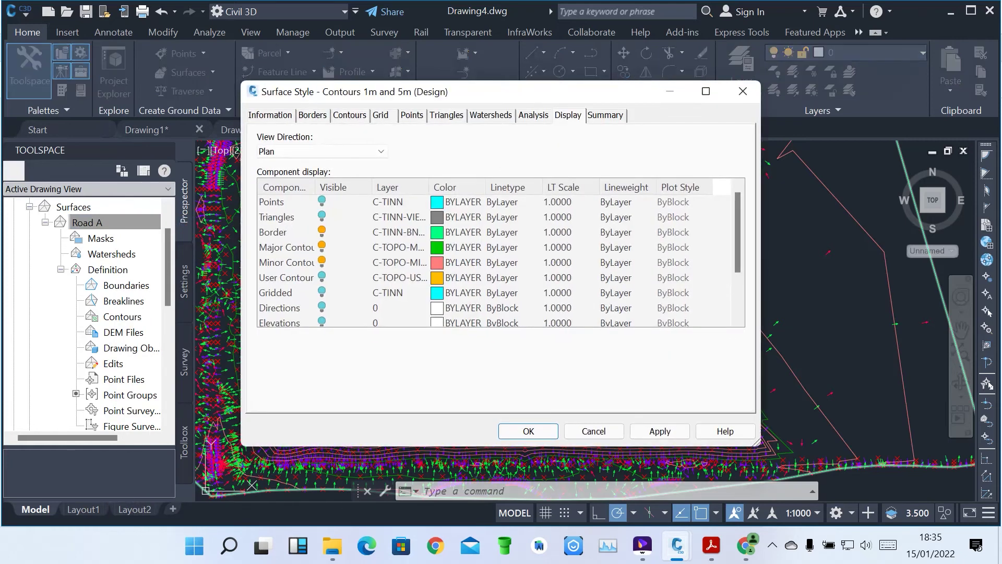
{"action": "scroll", "coordinate": [501, 261], "scroll_direction": "down", "scroll_amount": 1}
{"action": "scroll", "coordinate": [501, 261], "scroll_direction": "down", "scroll_amount": 1}
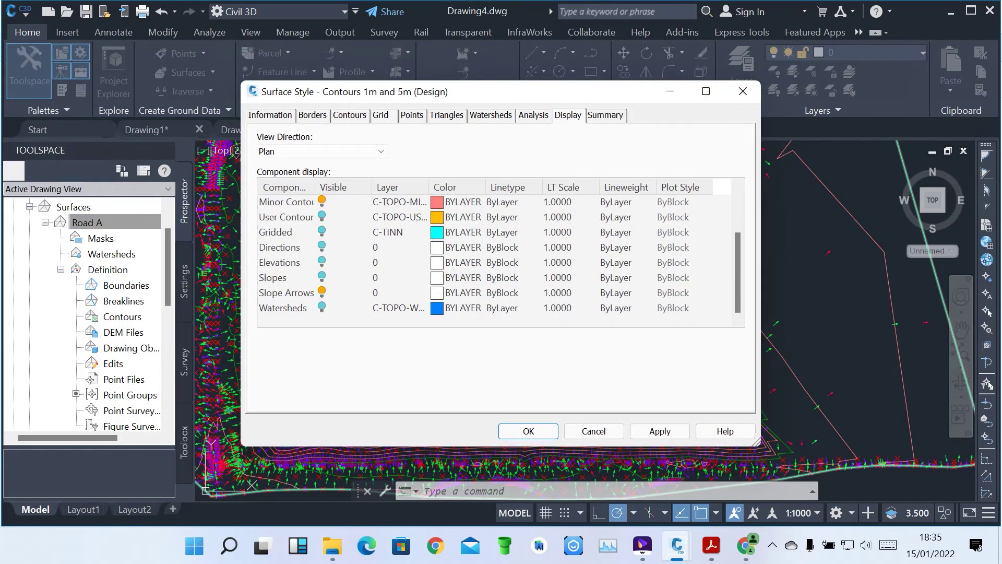
{"action": "left_click", "coordinate": [321, 277]}
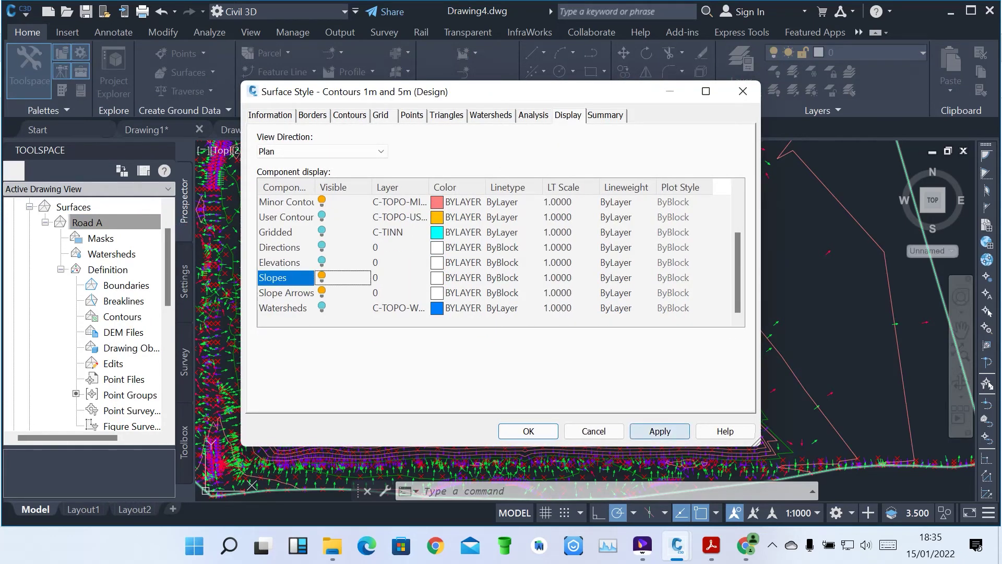
{"action": "left_click", "coordinate": [659, 430]}
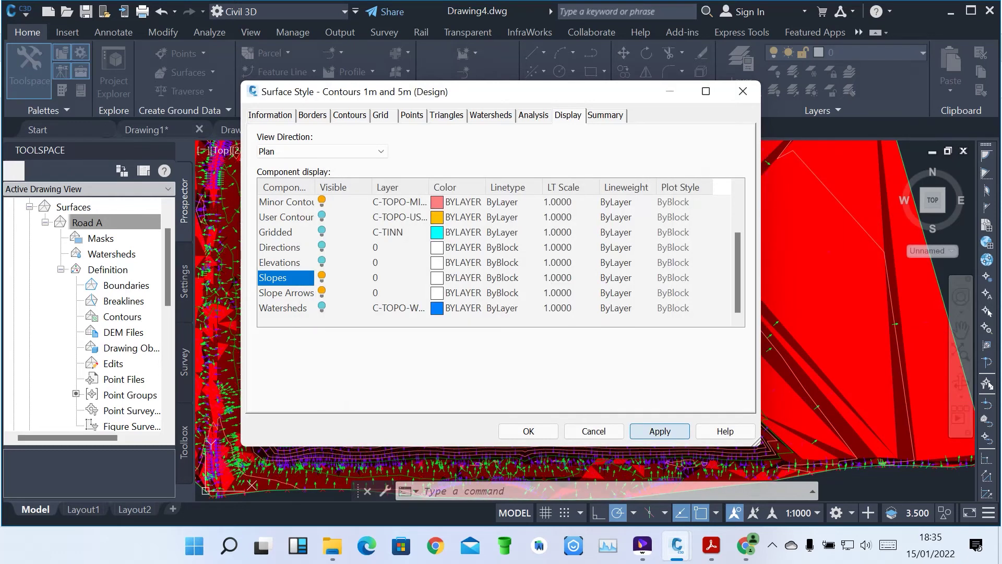
{"action": "left_click", "coordinate": [529, 431]}
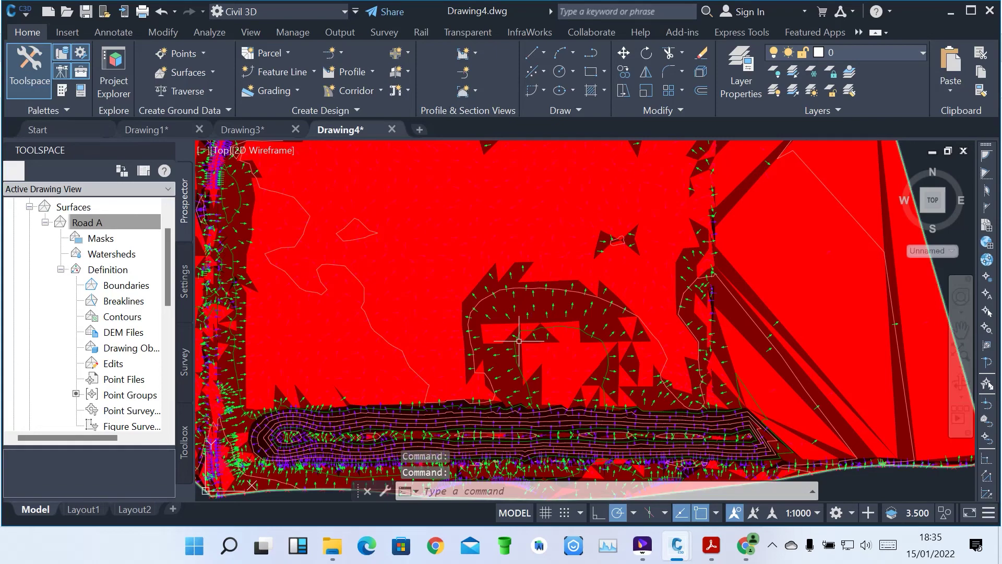
Examine the slope range shading together with the slope arrows across the northwest area and the southern part of the site
{"action": "scroll", "coordinate": [519, 341], "scroll_direction": "down", "scroll_amount": 5}
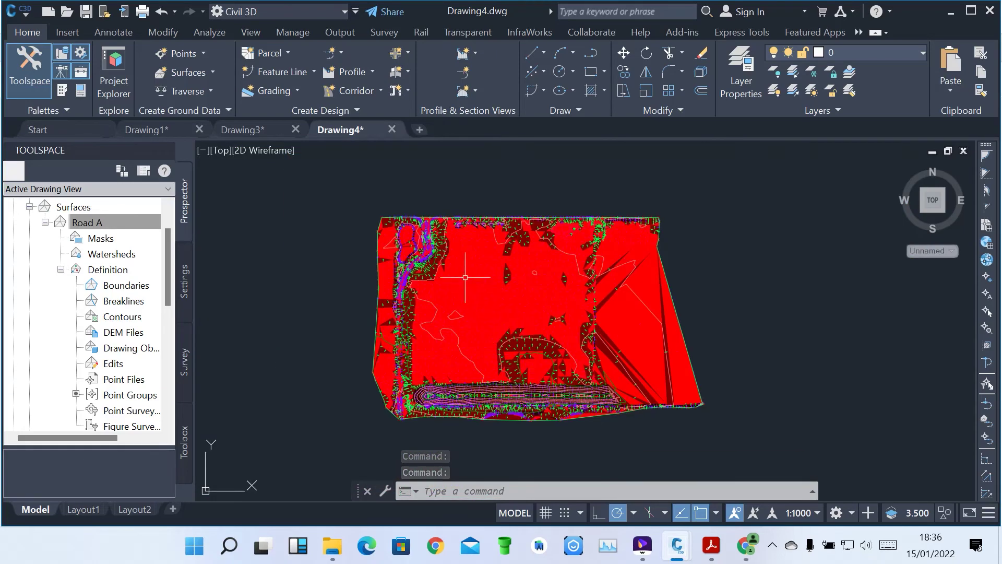
{"action": "scroll", "coordinate": [465, 277], "scroll_direction": "up", "scroll_amount": 8}
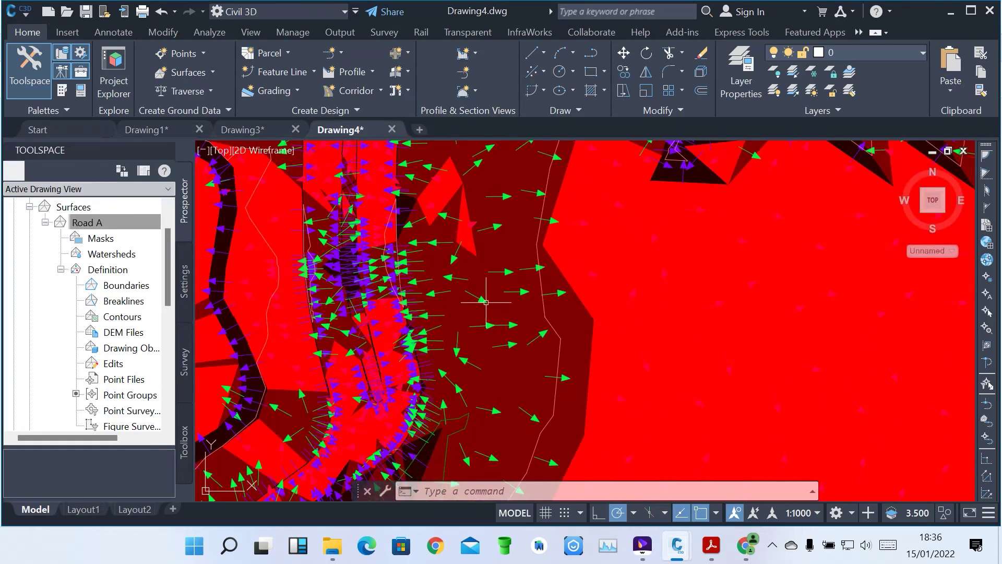
{"action": "scroll", "coordinate": [486, 302], "scroll_direction": "down", "scroll_amount": 5}
{"action": "scroll", "coordinate": [498, 273], "scroll_direction": "up", "scroll_amount": 3}
{"action": "scroll", "coordinate": [497, 273], "scroll_direction": "down", "scroll_amount": 3}
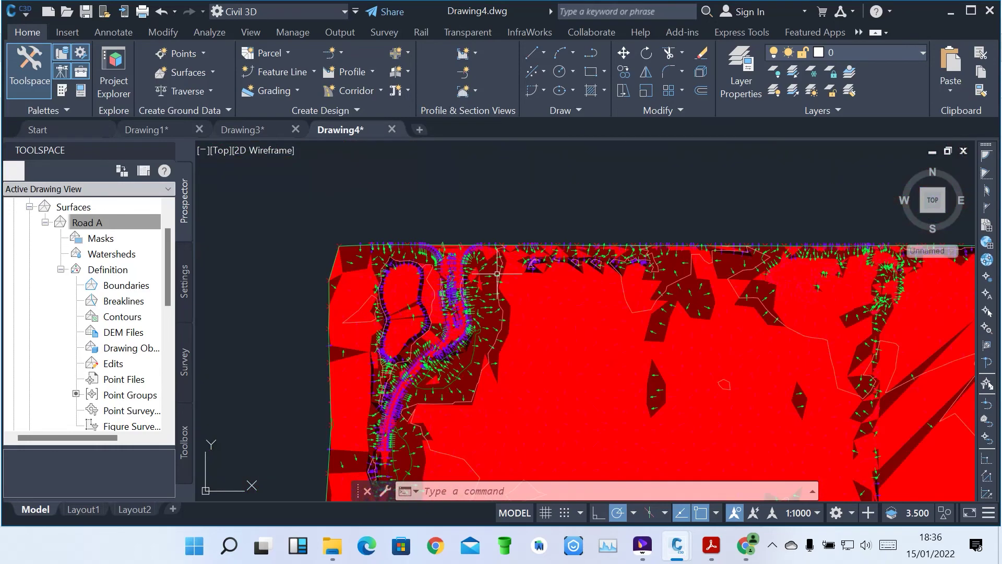
{"action": "scroll", "coordinate": [497, 273], "scroll_direction": "down", "scroll_amount": 4}
{"action": "scroll", "coordinate": [590, 444], "scroll_direction": "up", "scroll_amount": 4}
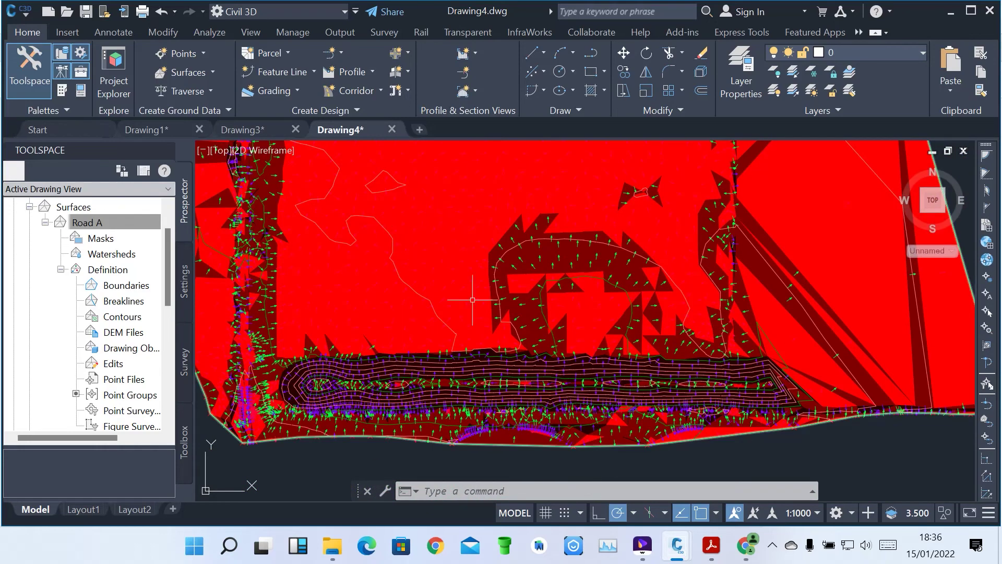
{"action": "scroll", "coordinate": [550, 233], "scroll_direction": "up", "scroll_amount": 5}
{"action": "scroll", "coordinate": [524, 324], "scroll_direction": "down", "scroll_amount": 4}
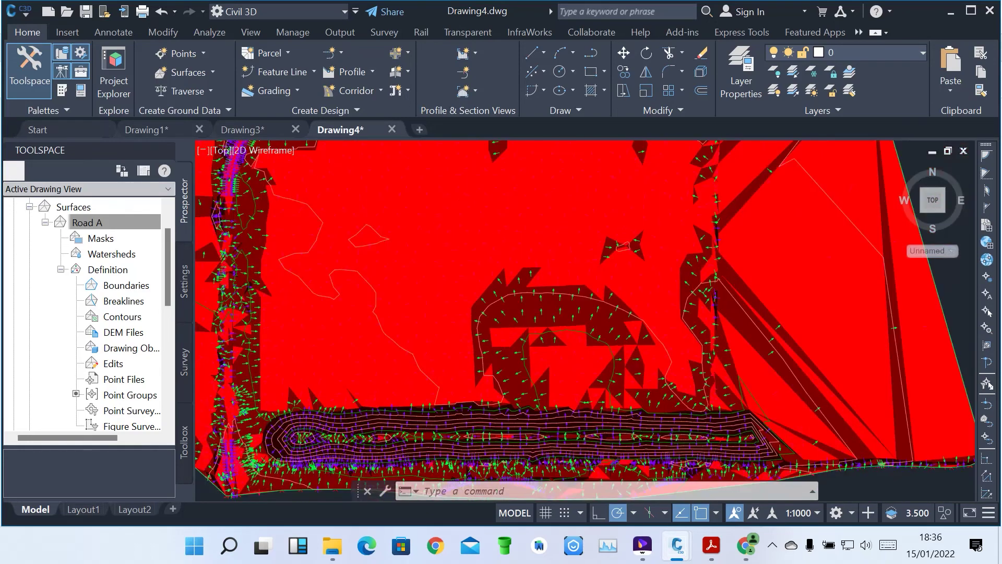
Hide the Slope Arrows component in plan view in Road A's surface style, Contours 1m and 5m (Design), and accept the style
{"action": "scroll", "coordinate": [524, 323], "scroll_direction": "down", "scroll_amount": 4}
{"action": "scroll", "coordinate": [549, 226], "scroll_direction": "up", "scroll_amount": 2}
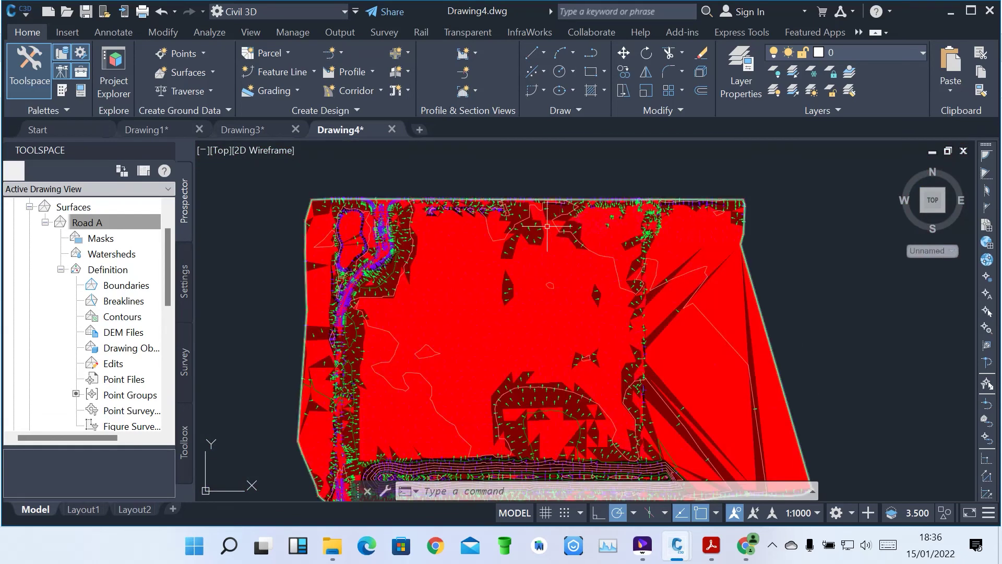
{"action": "mouse_move", "coordinate": [547, 227]}
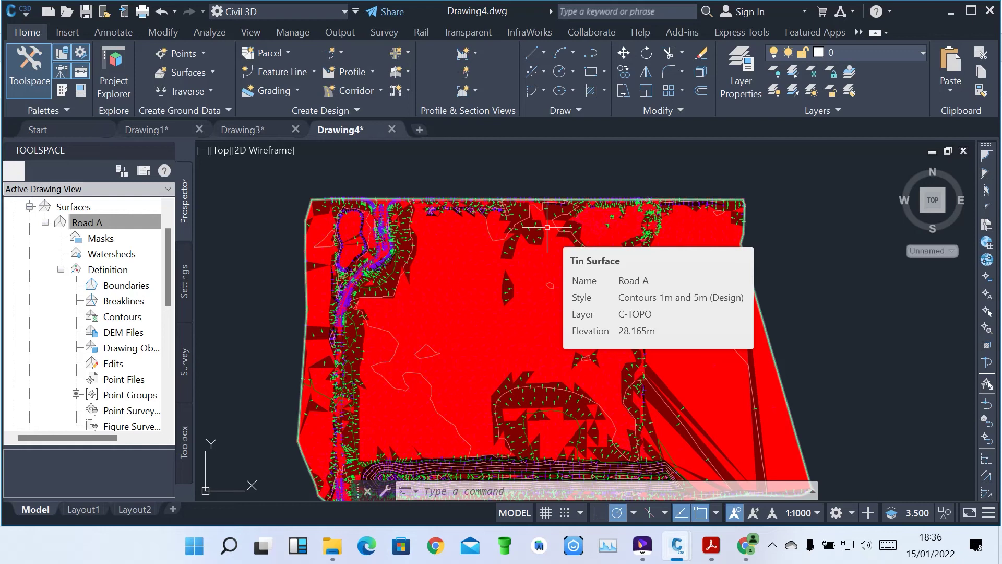
{"action": "left_click", "coordinate": [88, 222]}
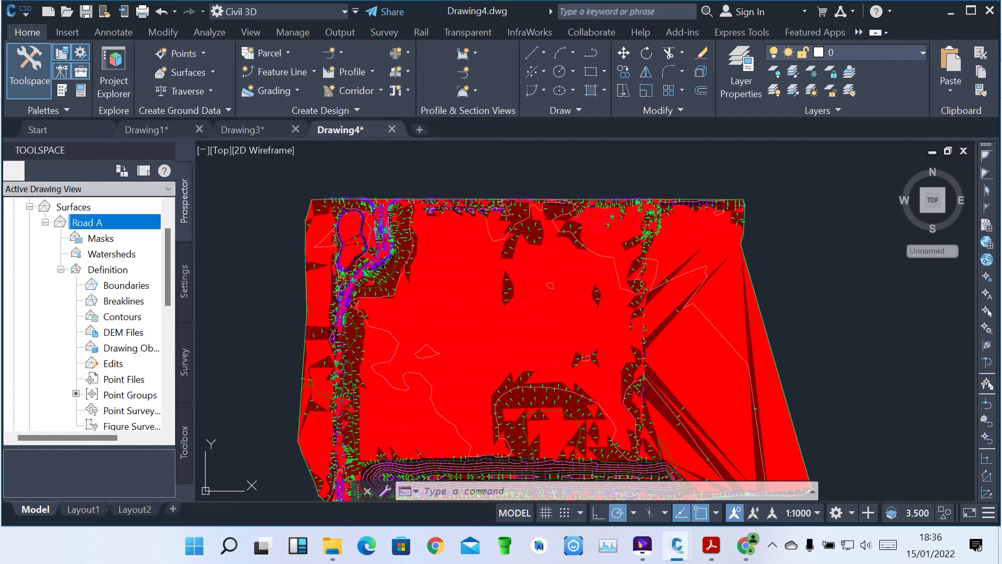
{"action": "right_click", "coordinate": [120, 222]}
{"action": "left_click", "coordinate": [191, 223]}
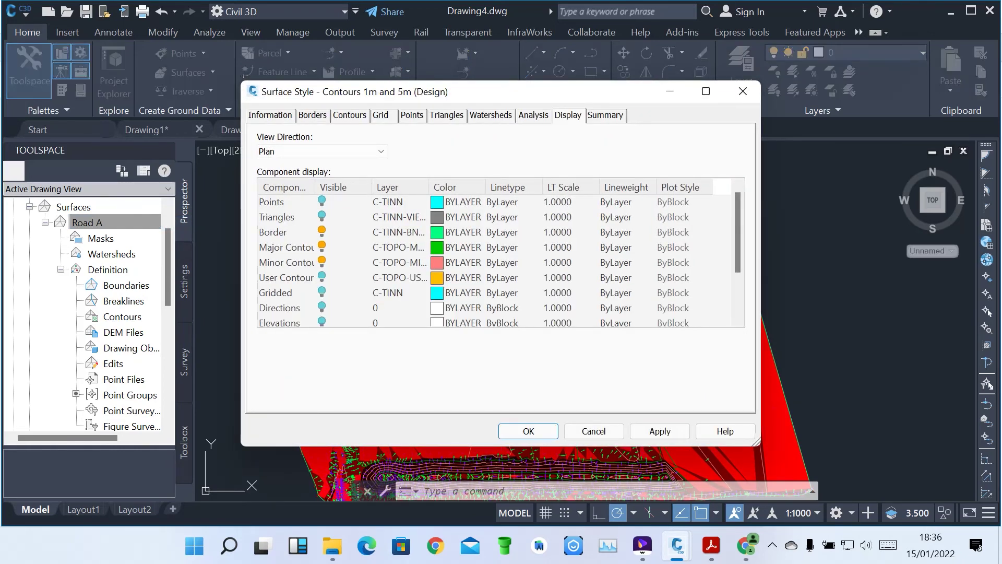
{"action": "scroll", "coordinate": [496, 255], "scroll_direction": "down", "scroll_amount": 2}
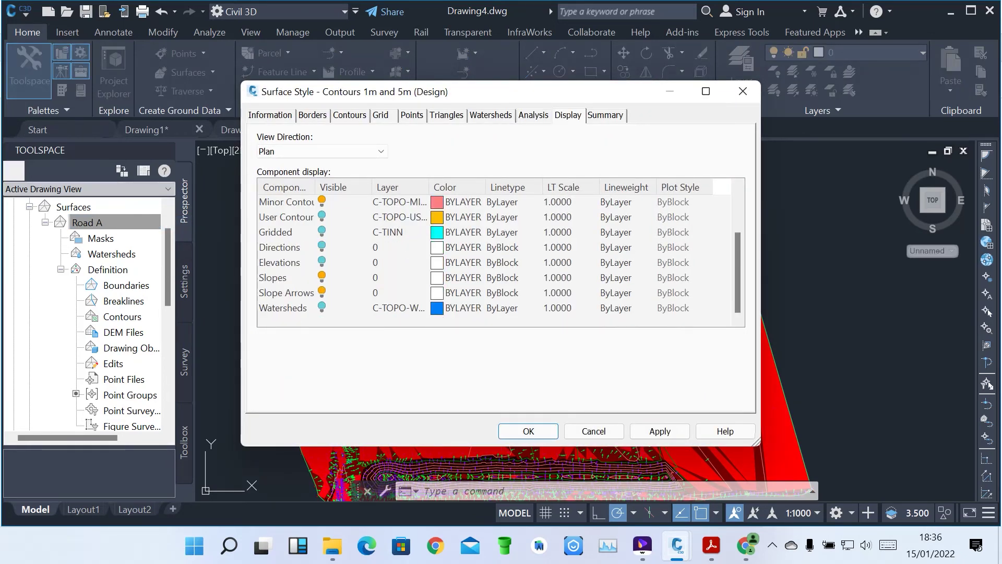
{"action": "left_click", "coordinate": [322, 292]}
{"action": "left_click", "coordinate": [659, 431]}
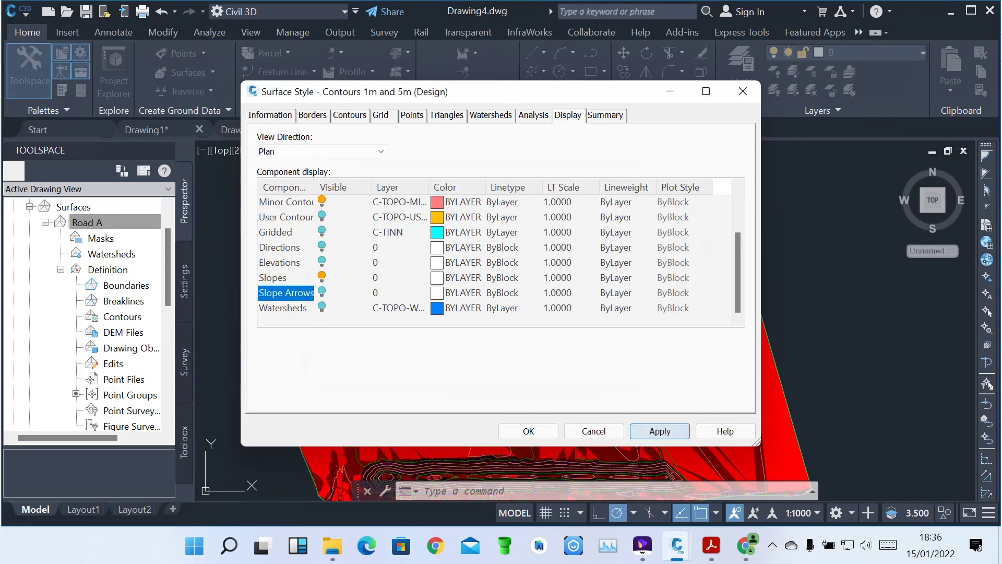
{"action": "left_click", "coordinate": [529, 431]}
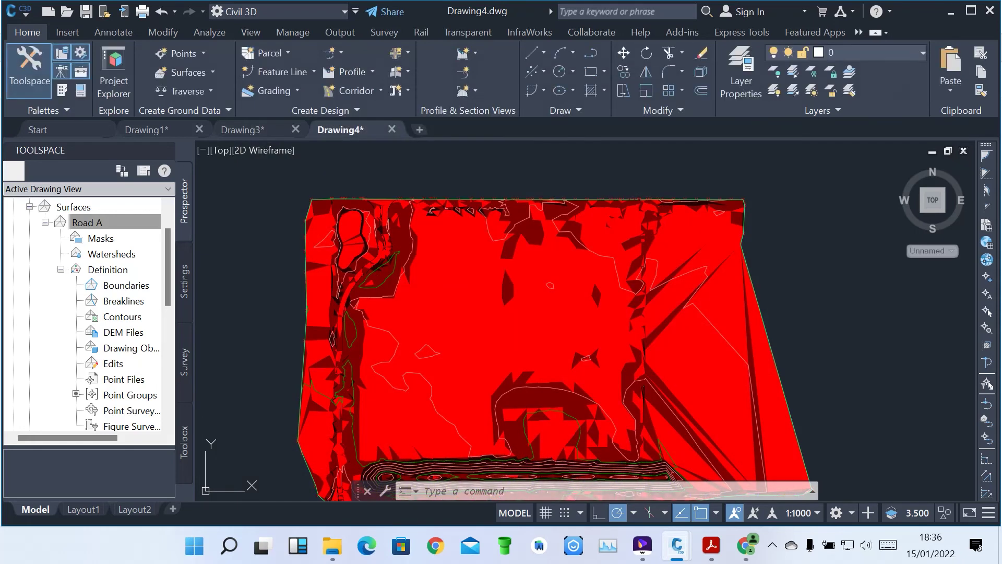
Examine the slope range shading without arrows along the southern embankment, the eastern side, the northwest winding strip and the western edge
{"action": "scroll", "coordinate": [549, 216], "scroll_direction": "down", "scroll_amount": 2}
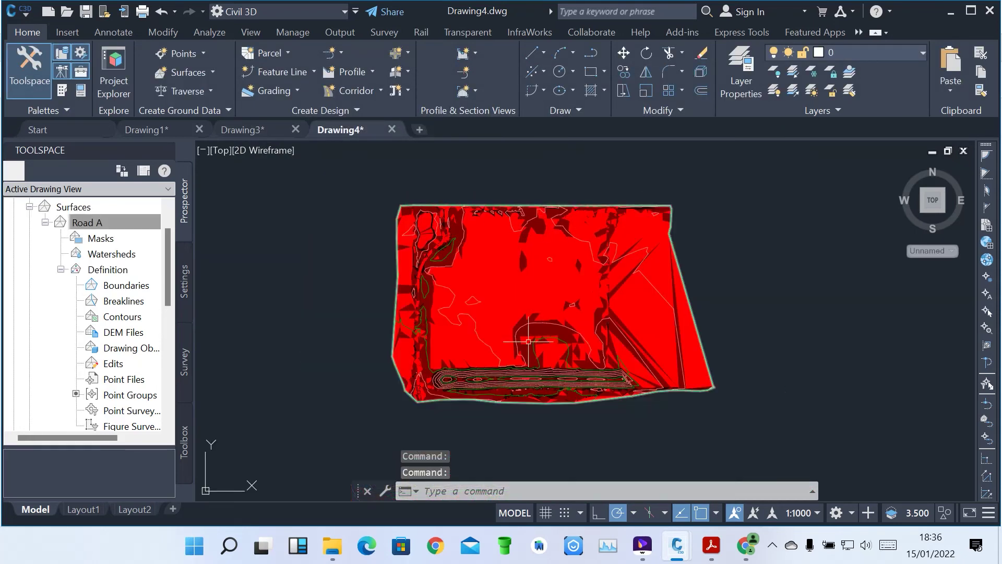
{"action": "scroll", "coordinate": [528, 376], "scroll_direction": "up", "scroll_amount": 4}
{"action": "scroll", "coordinate": [528, 376], "scroll_direction": "up", "scroll_amount": 2}
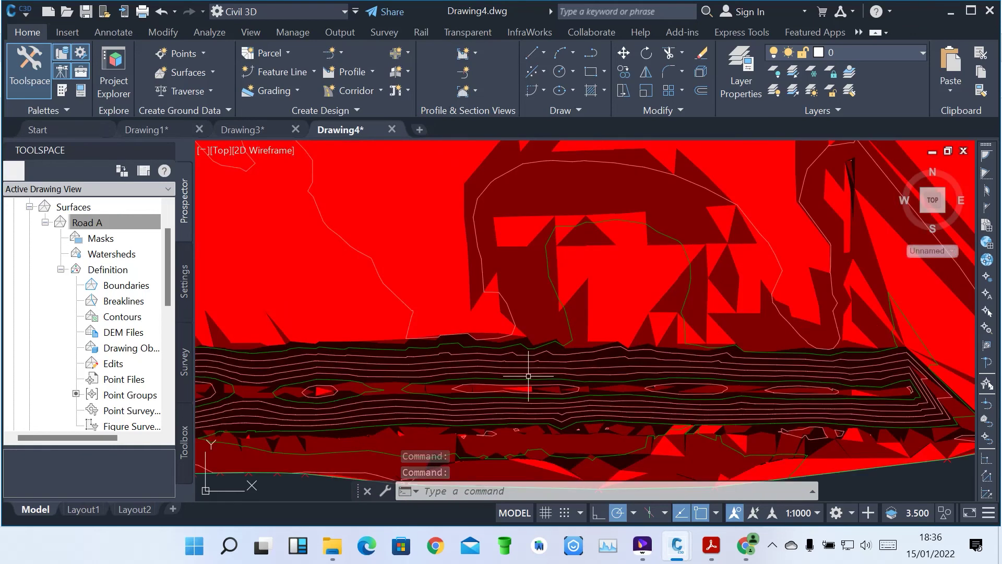
{"action": "scroll", "coordinate": [529, 376], "scroll_direction": "down", "scroll_amount": 4}
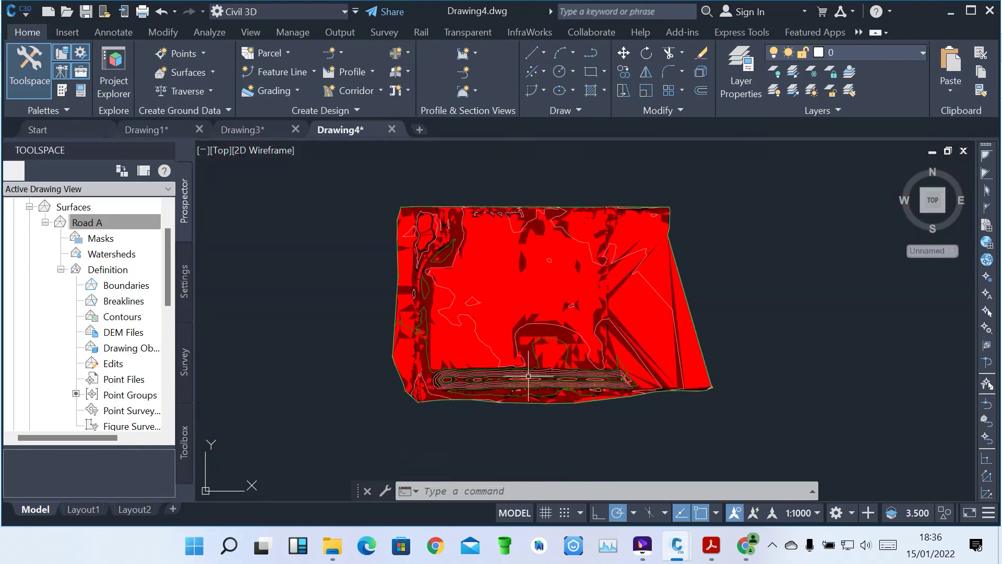
{"action": "scroll", "coordinate": [586, 272], "scroll_direction": "up", "scroll_amount": 4}
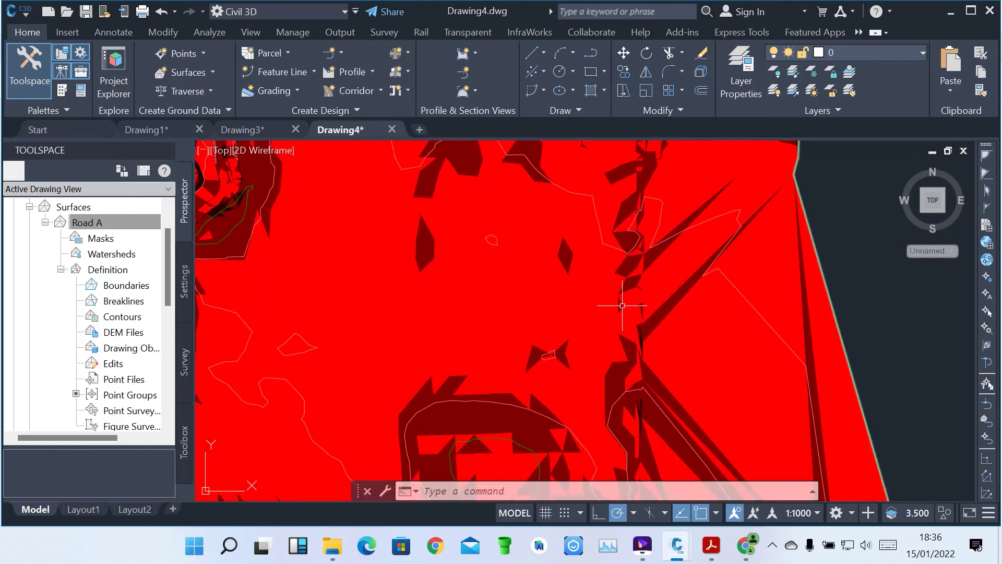
{"action": "scroll", "coordinate": [622, 305], "scroll_direction": "down", "scroll_amount": 2}
{"action": "scroll", "coordinate": [365, 230], "scroll_direction": "up", "scroll_amount": 7}
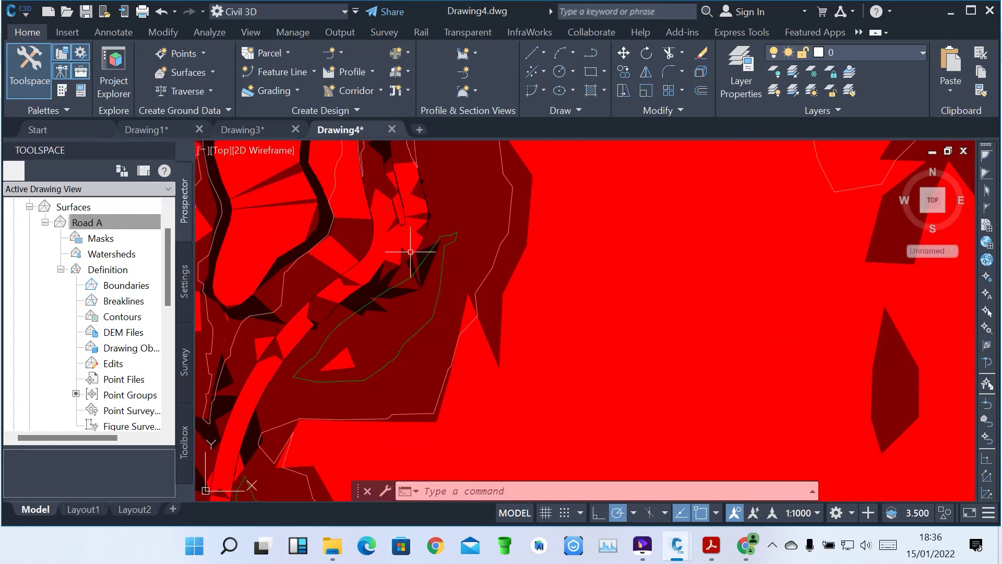
{"action": "scroll", "coordinate": [450, 266], "scroll_direction": "down", "scroll_amount": 6}
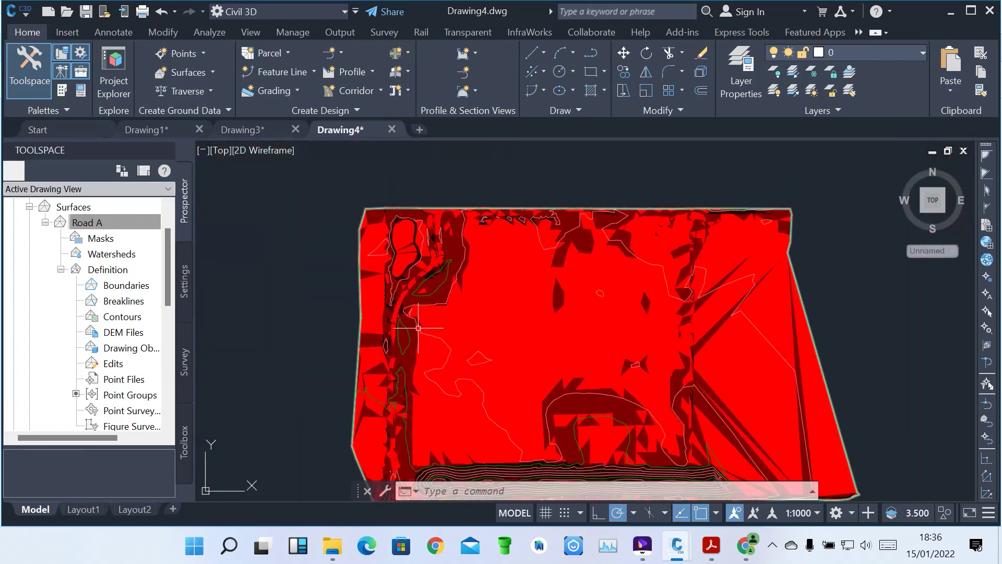
{"action": "scroll", "coordinate": [418, 330], "scroll_direction": "up", "scroll_amount": 6}
{"action": "scroll", "coordinate": [415, 281], "scroll_direction": "down", "scroll_amount": 5}
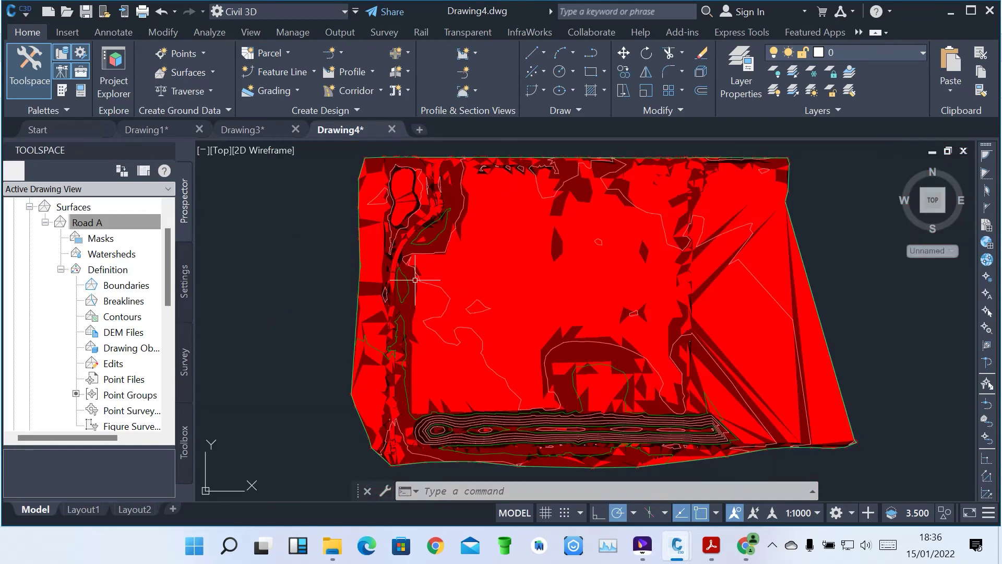
{"action": "scroll", "coordinate": [415, 282], "scroll_direction": "down", "scroll_amount": 3}
{"action": "scroll", "coordinate": [405, 314], "scroll_direction": "up", "scroll_amount": 8}
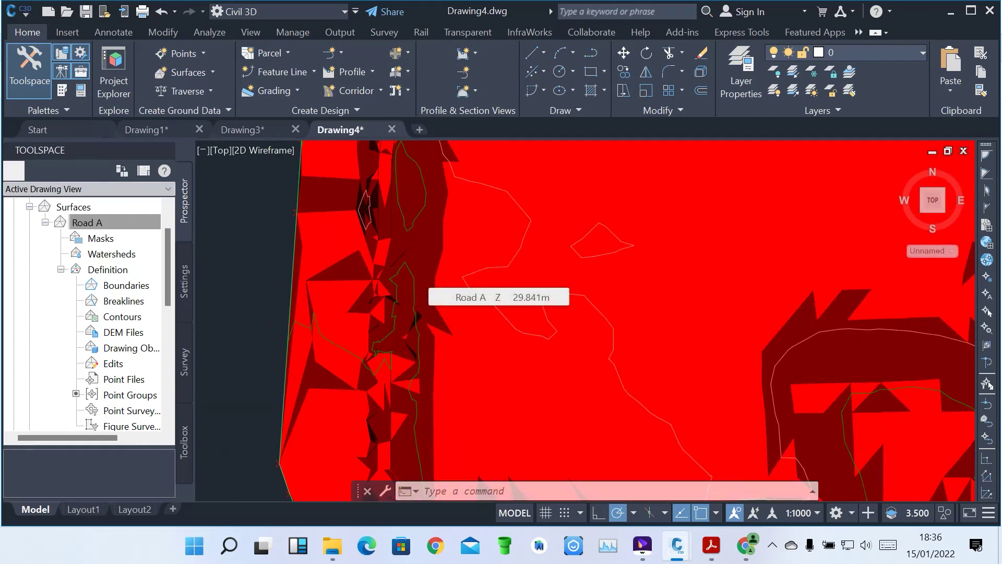
{"action": "scroll", "coordinate": [412, 267], "scroll_direction": "down", "scroll_amount": 7}
{"action": "scroll", "coordinate": [514, 162], "scroll_direction": "up", "scroll_amount": 3}
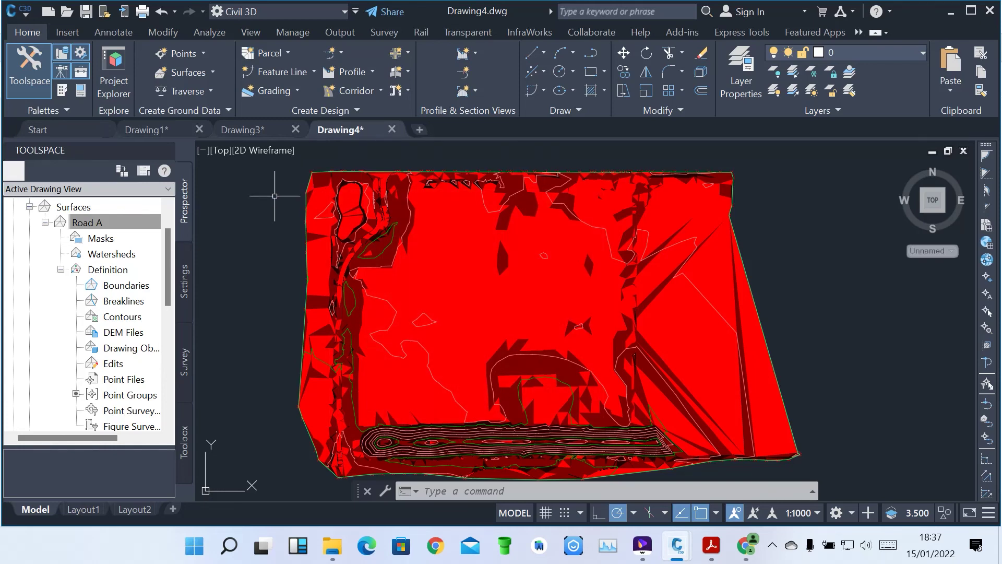
Collapse the Surfaces collection of Drawing4 in the Toolspace tree
{"action": "left_click", "coordinate": [87, 223]}
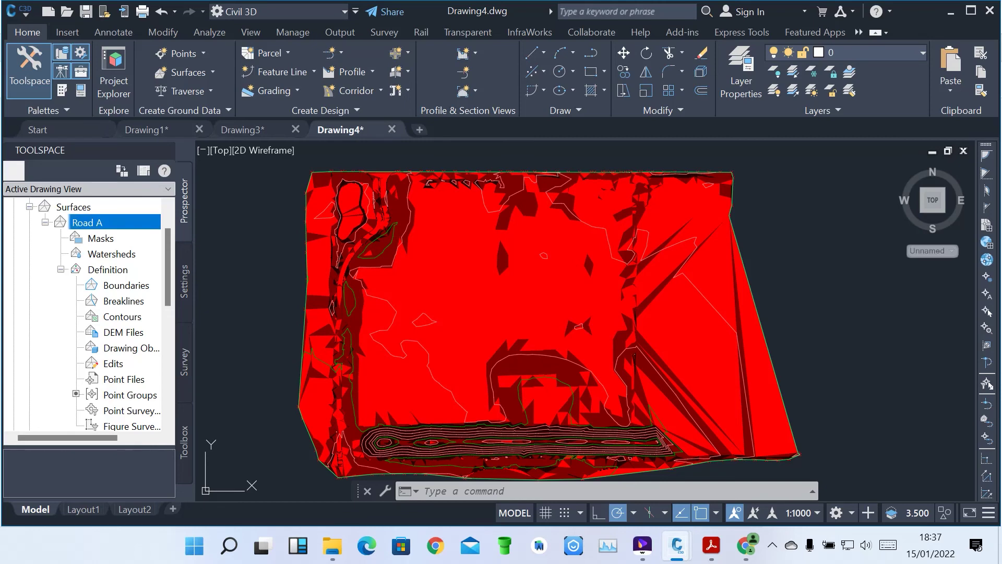
{"action": "left_click", "coordinate": [29, 207]}
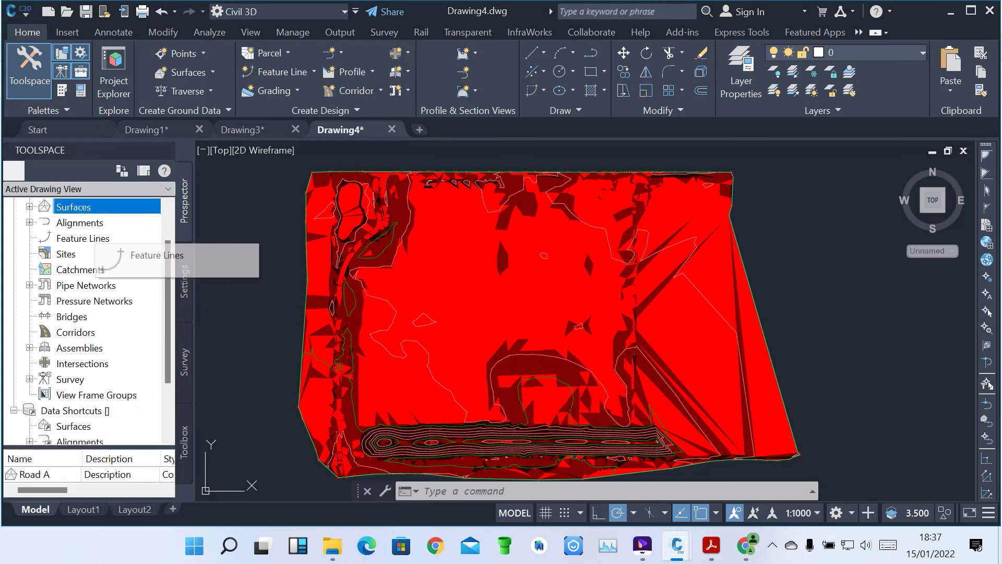
{"action": "mouse_move", "coordinate": [330, 245]}
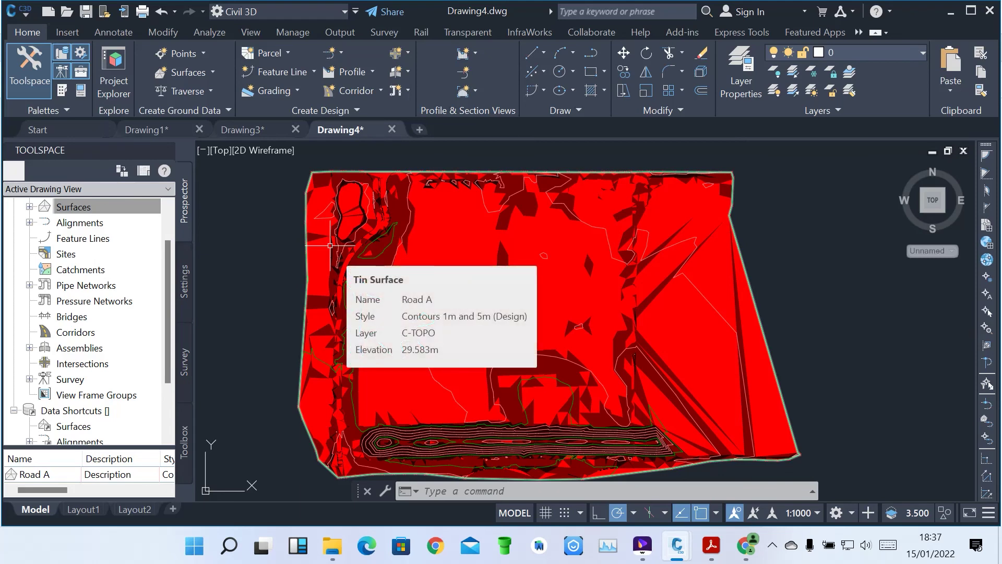
{"action": "mouse_move", "coordinate": [642, 546]}
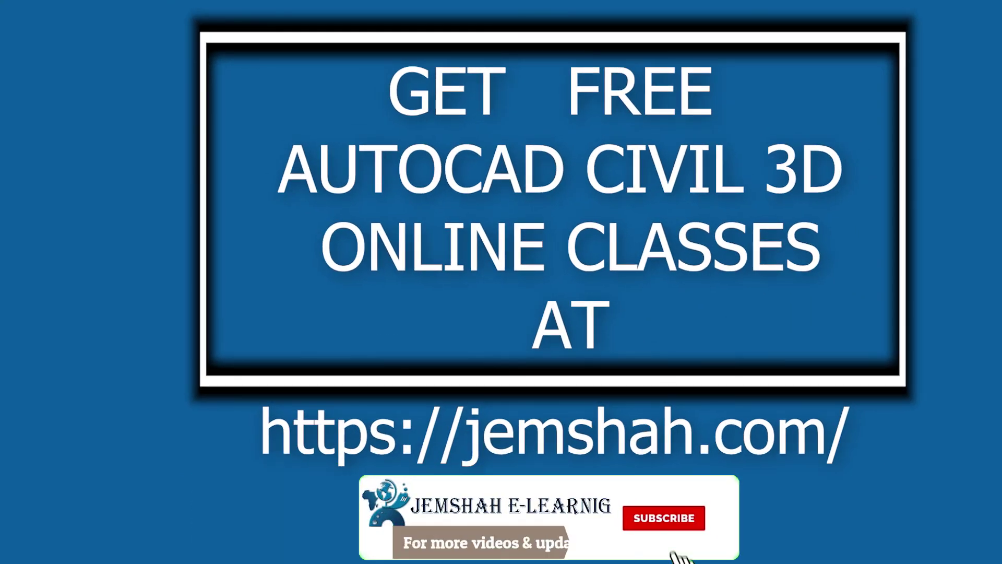